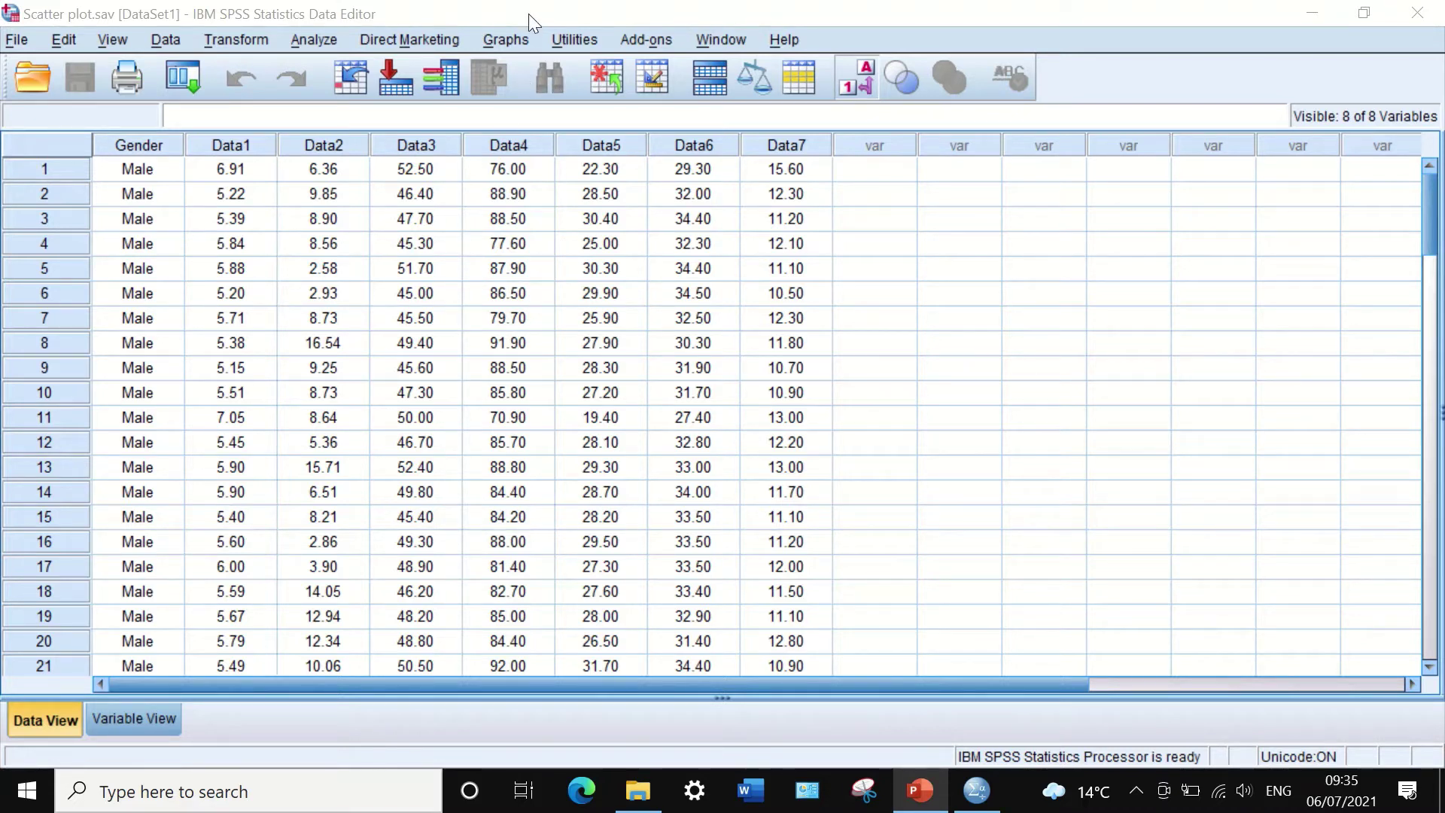
- Start a new chart in the Chart Builder using the scatterplot matrix template from the Scatter/Dot gallery
click(512, 36)
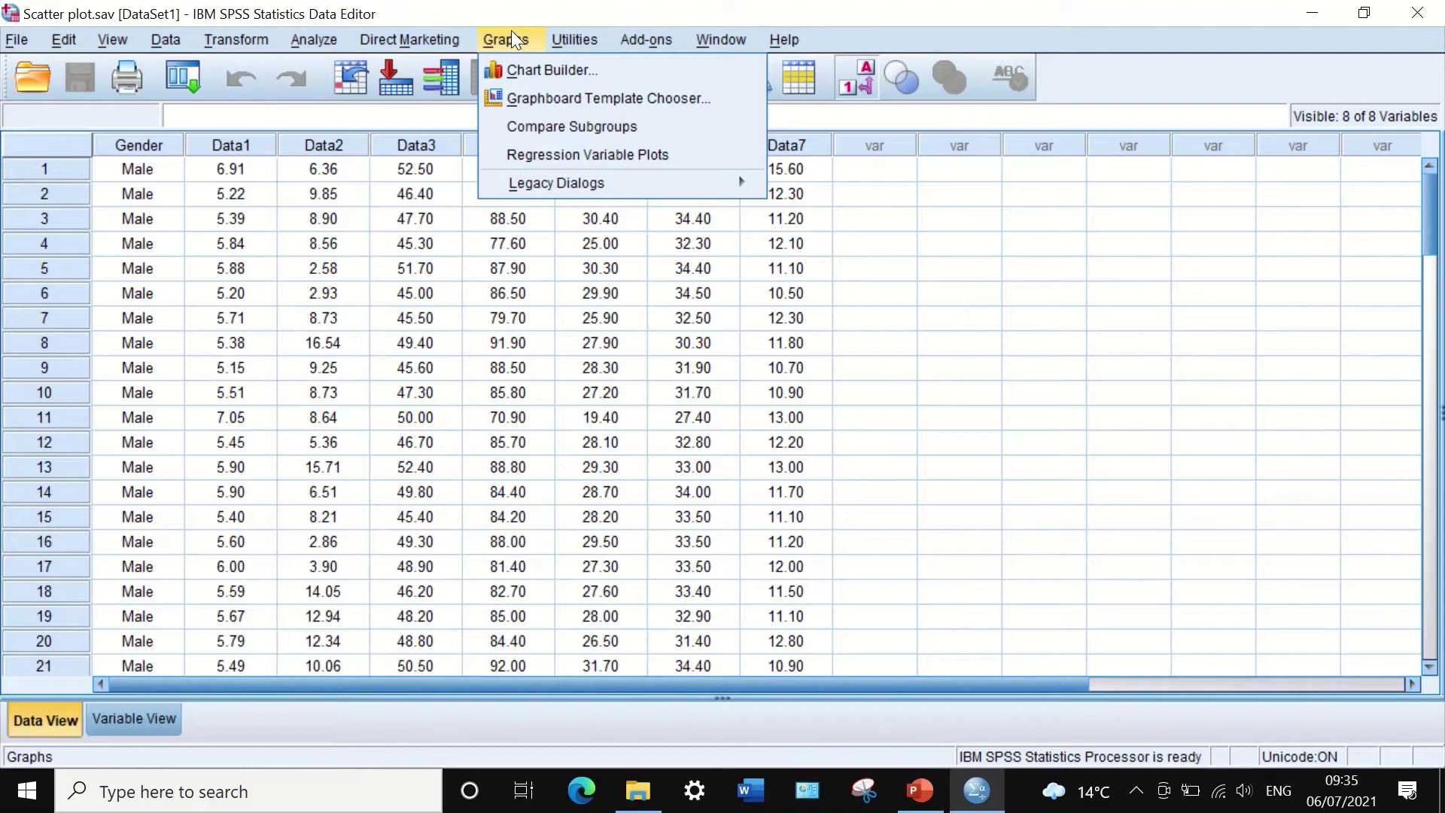
click(519, 69)
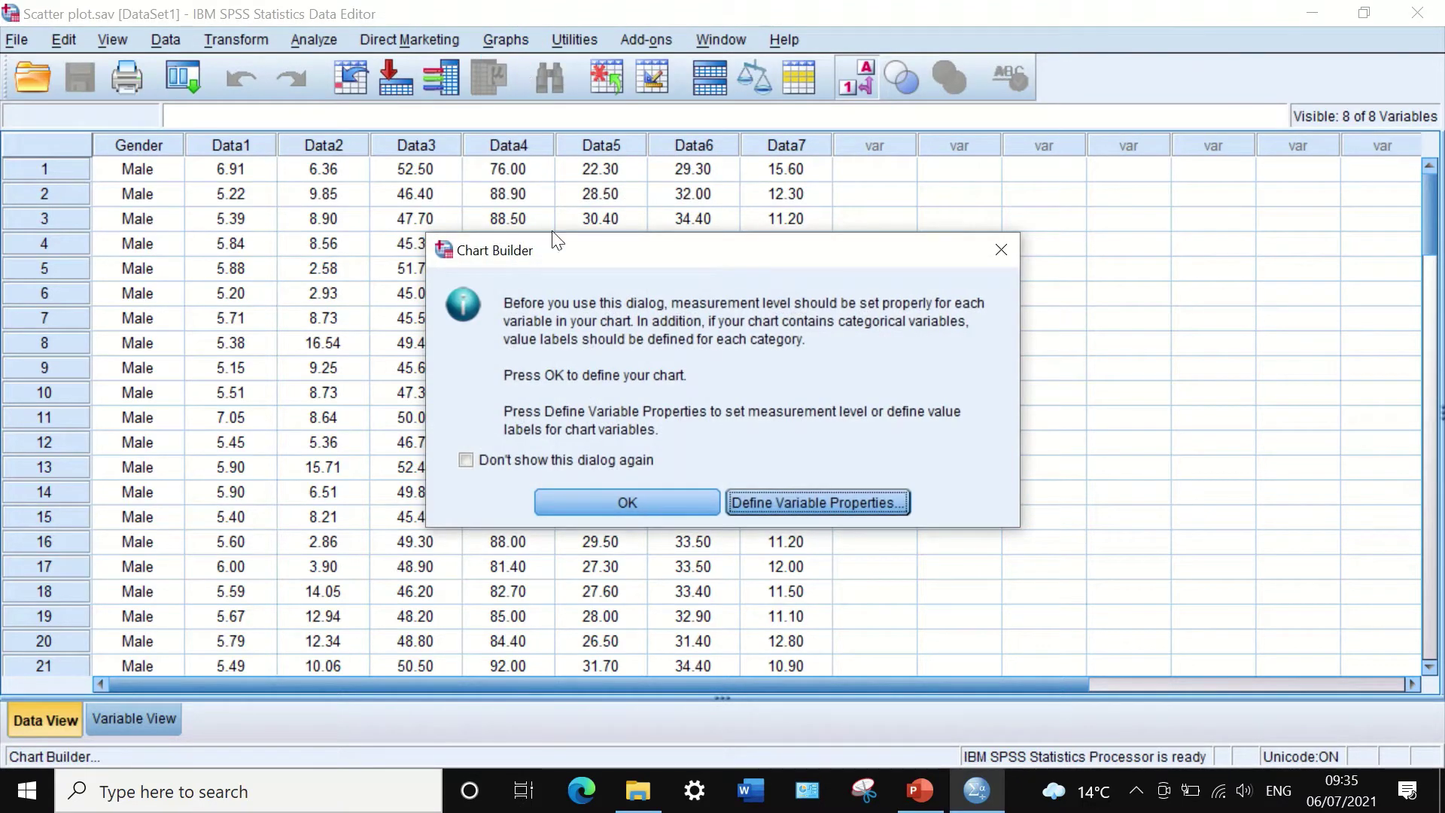
click(586, 498)
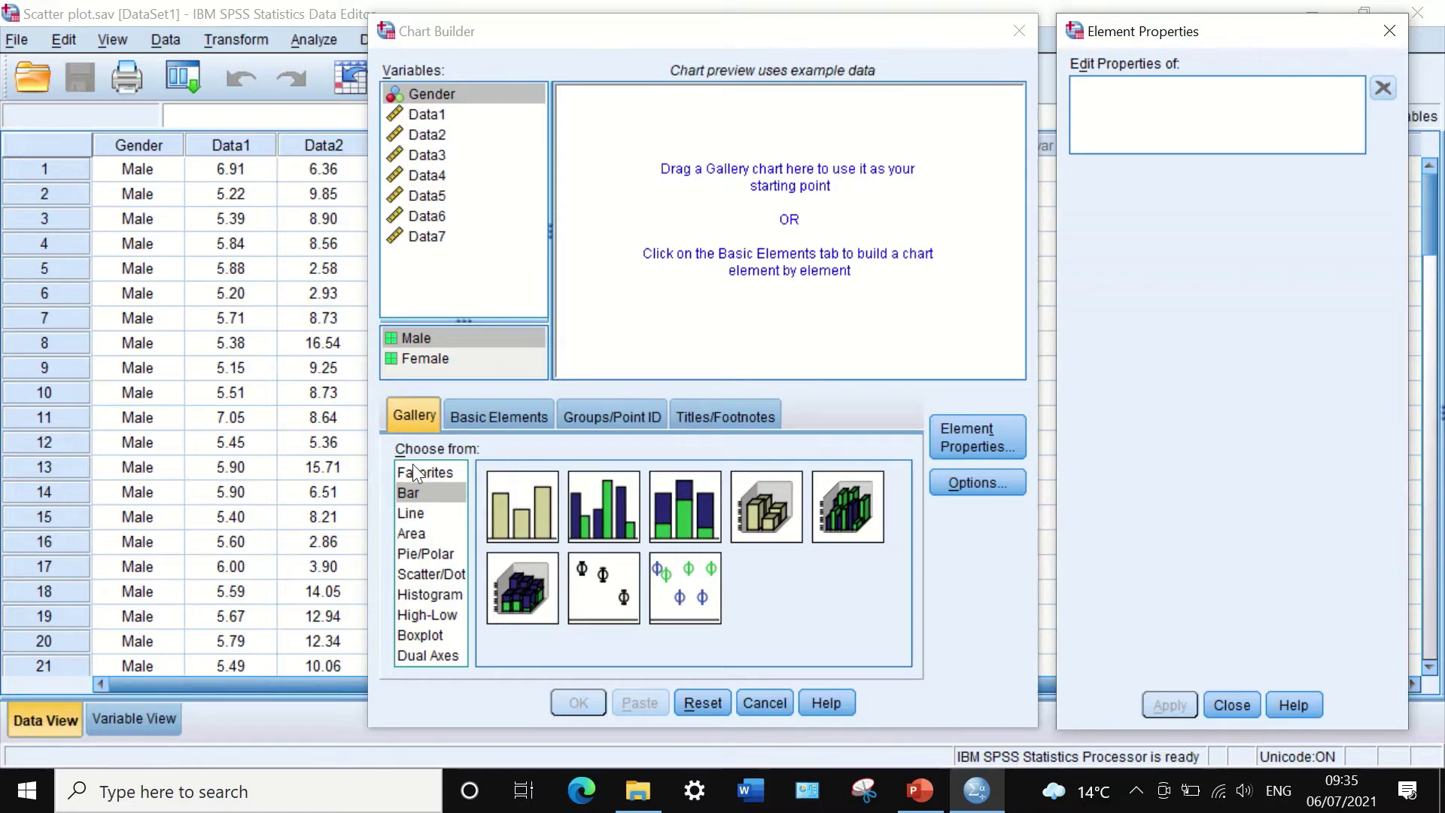
click(418, 575)
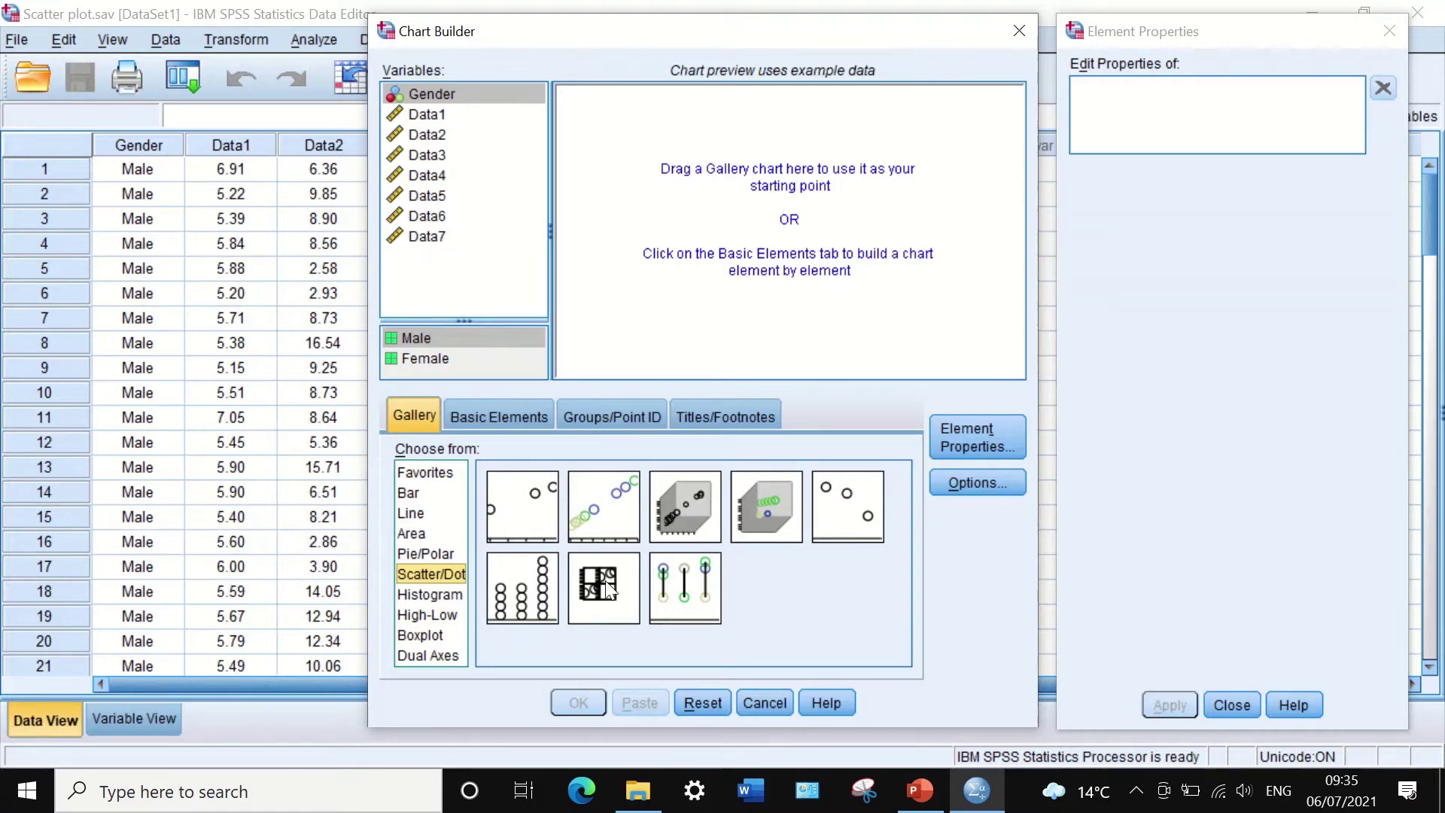
click(597, 603)
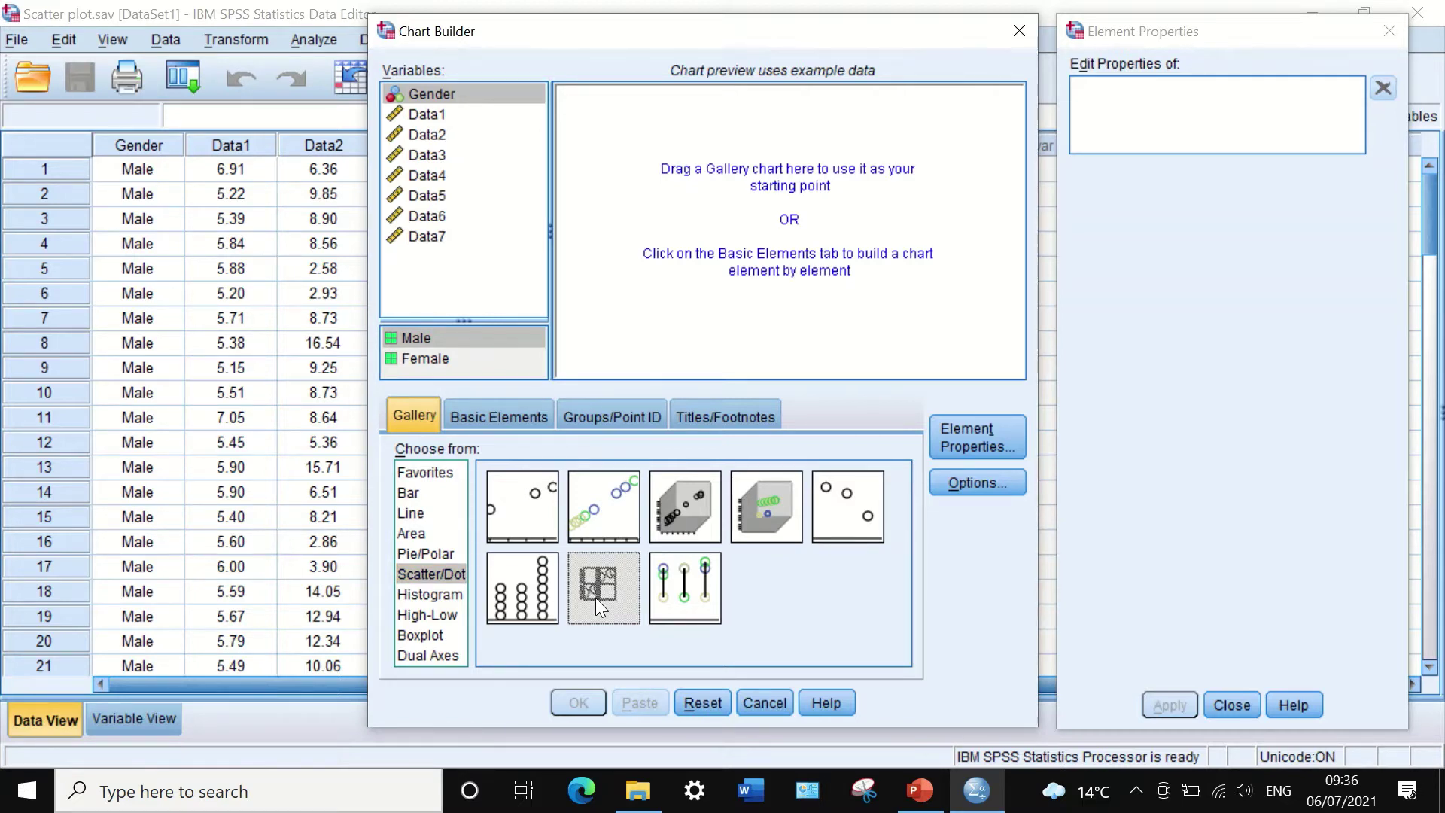
drag(594, 598, 709, 242)
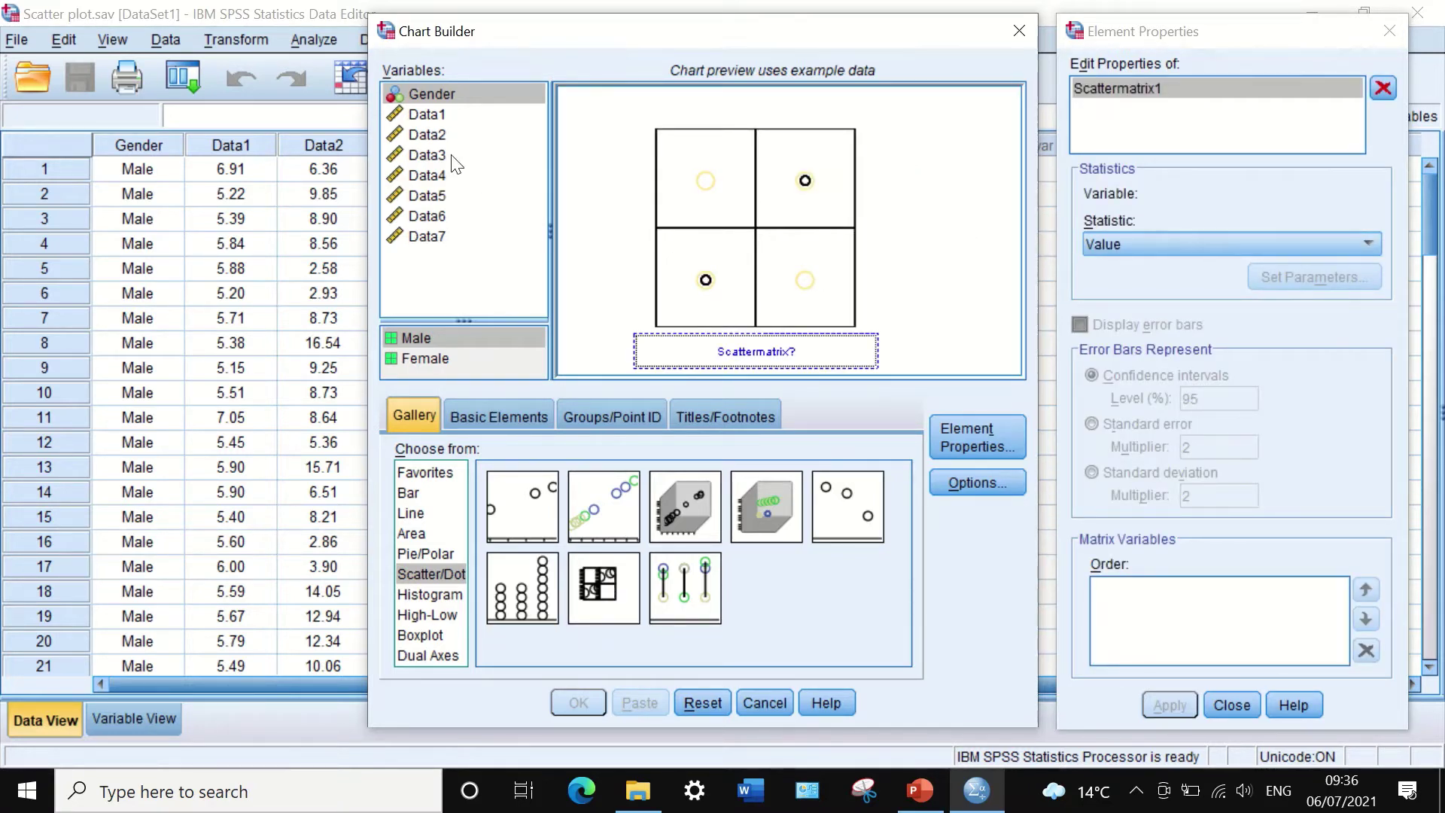
- Assign Data1, Data2, Data3 and Data4 together as the variables of the scatterplot matrix
click(422, 113)
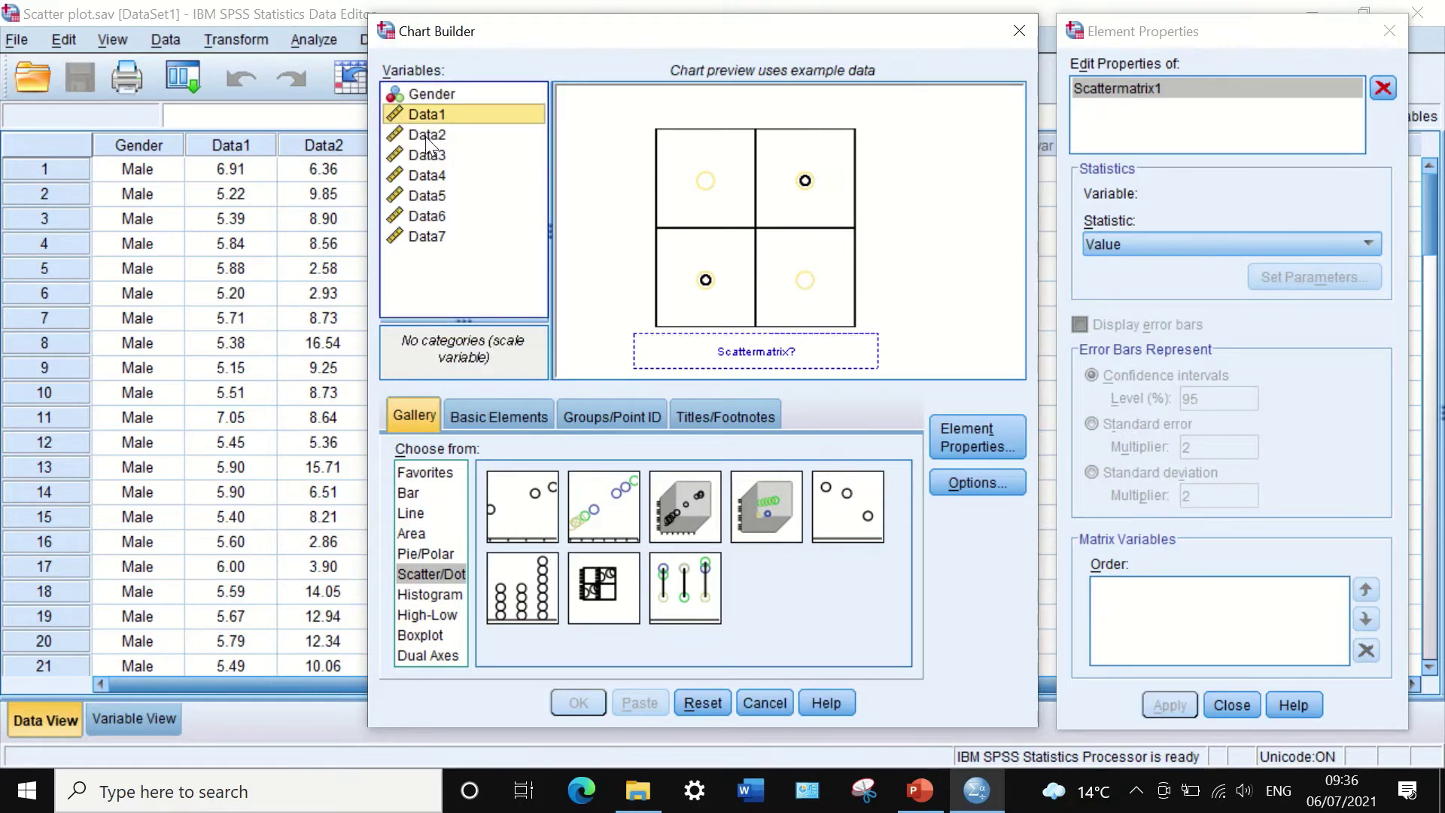
ctrl+click(429, 136)
ctrl+click(432, 155)
ctrl+click(427, 174)
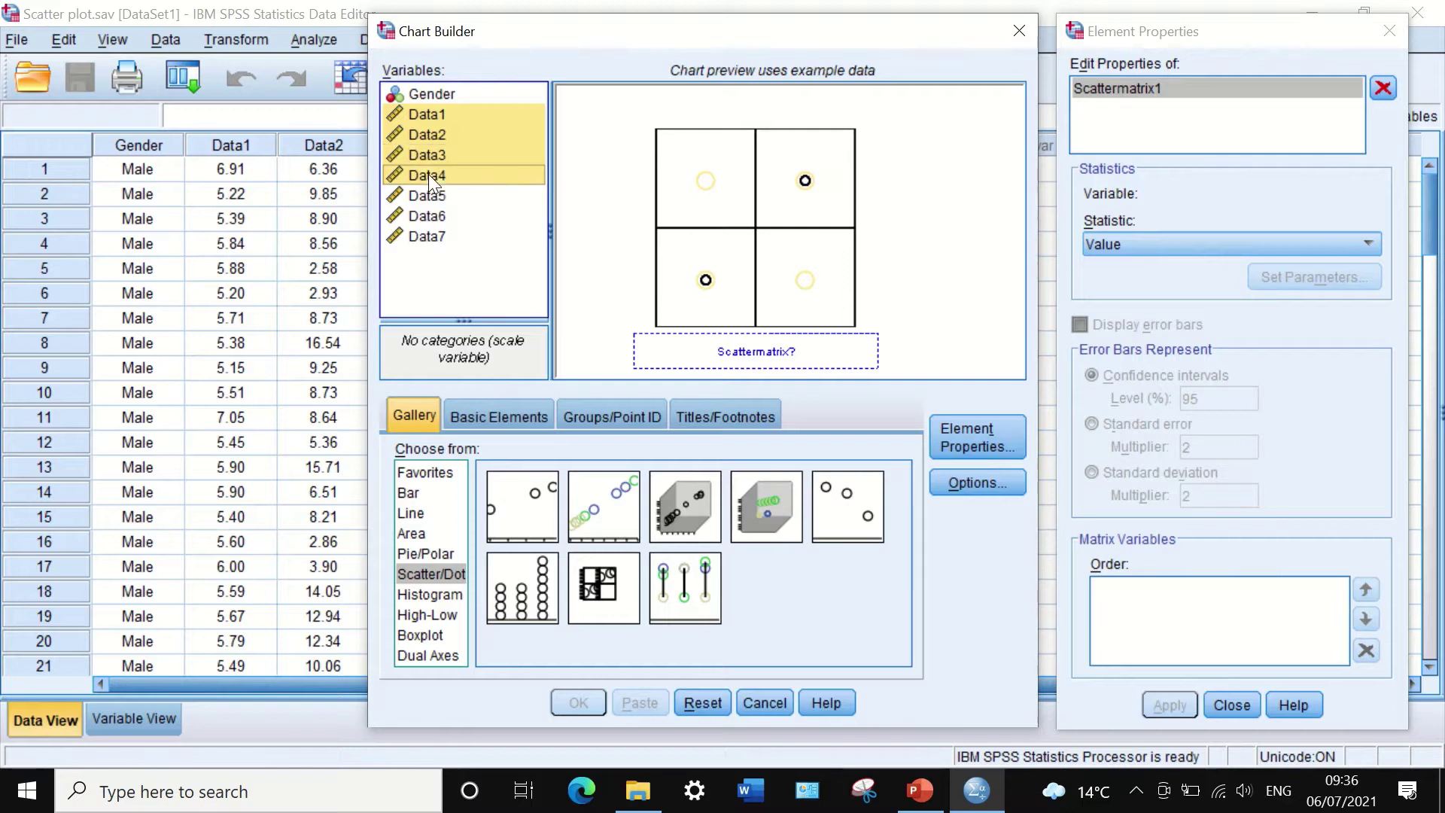
drag(431, 134, 764, 351)
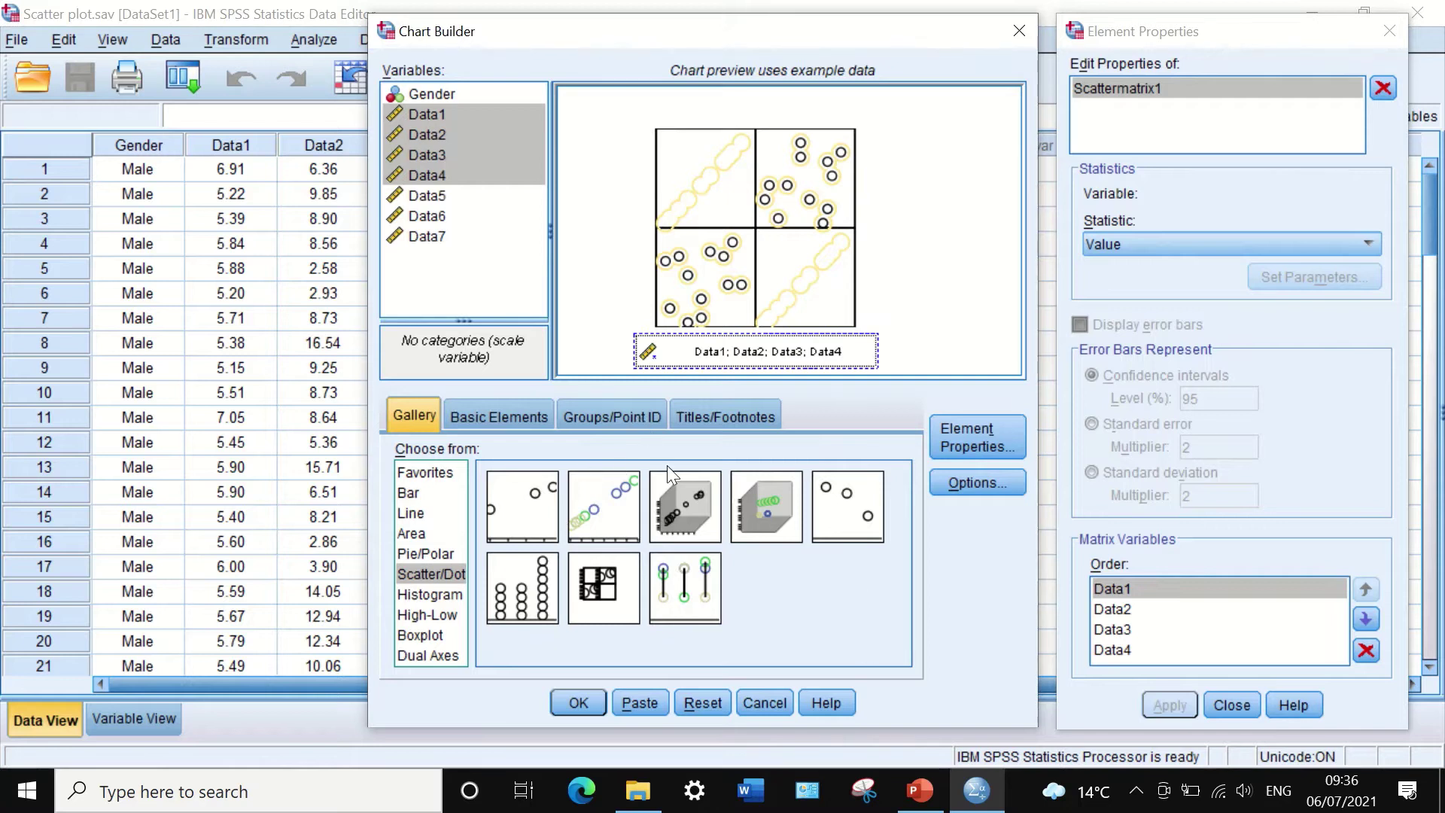
- Enable a grouping variable for the scatterplot matrix and set its color by Gender
click(484, 414)
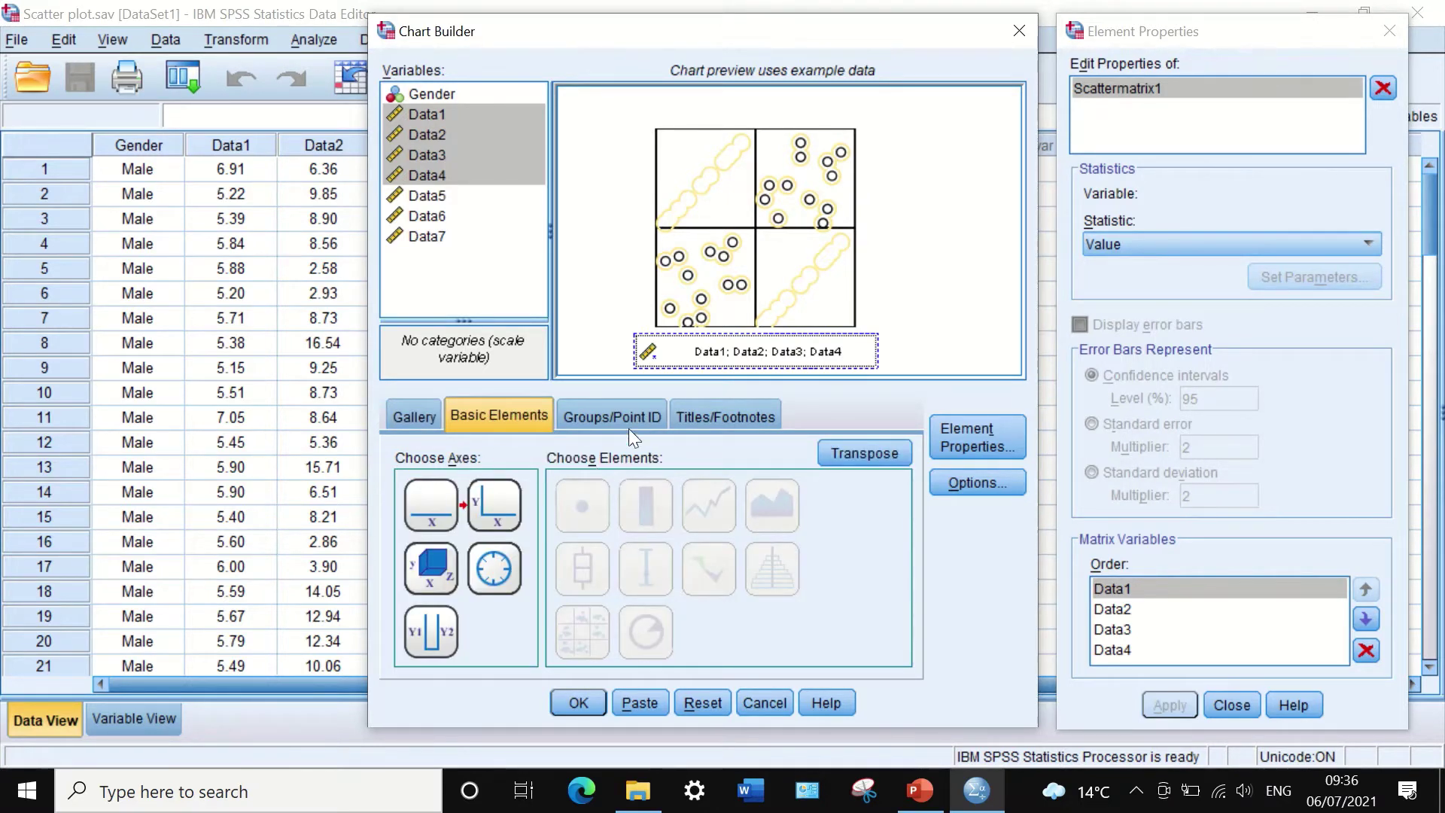
click(617, 411)
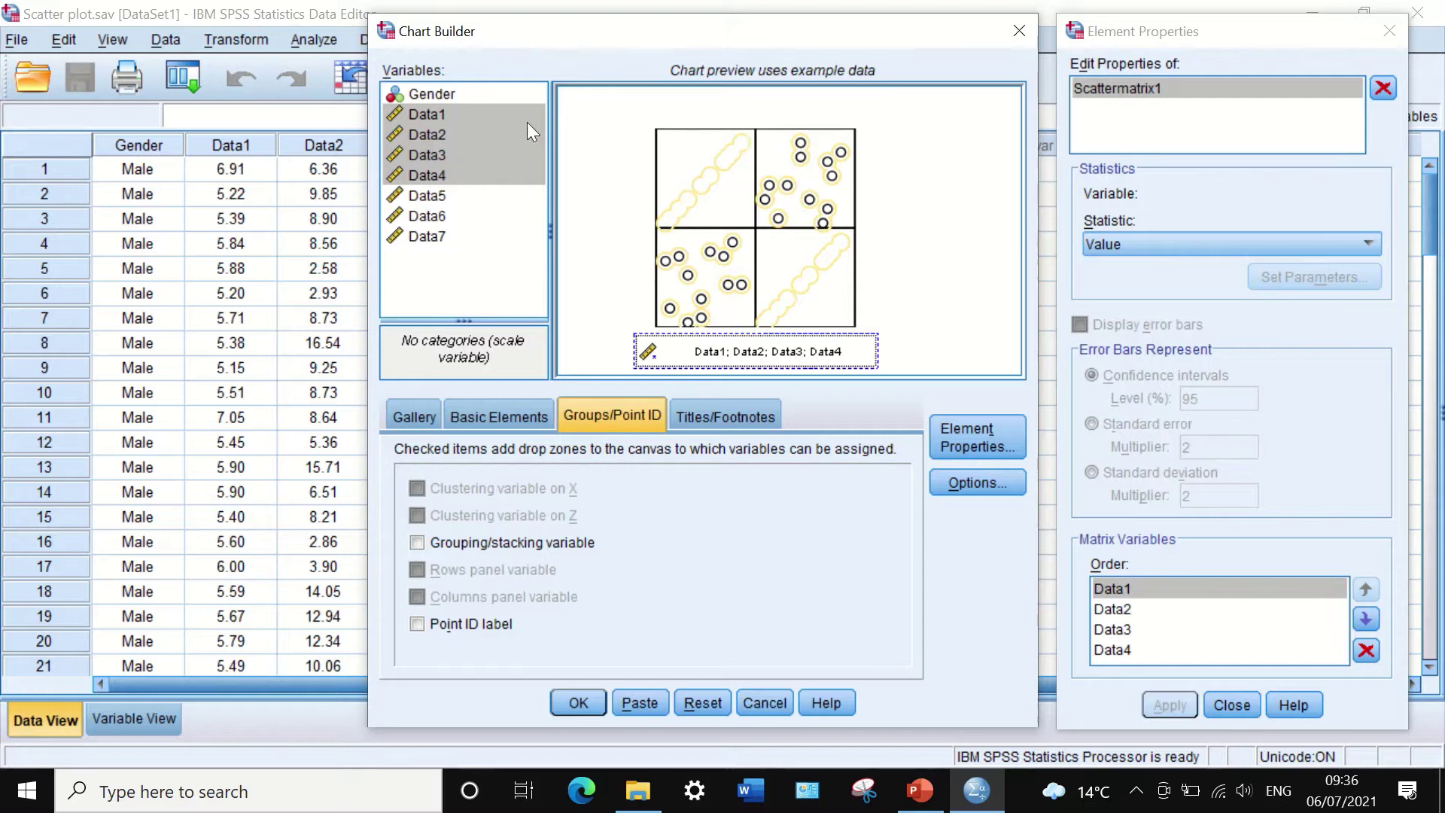
click(418, 541)
drag(424, 90, 947, 125)
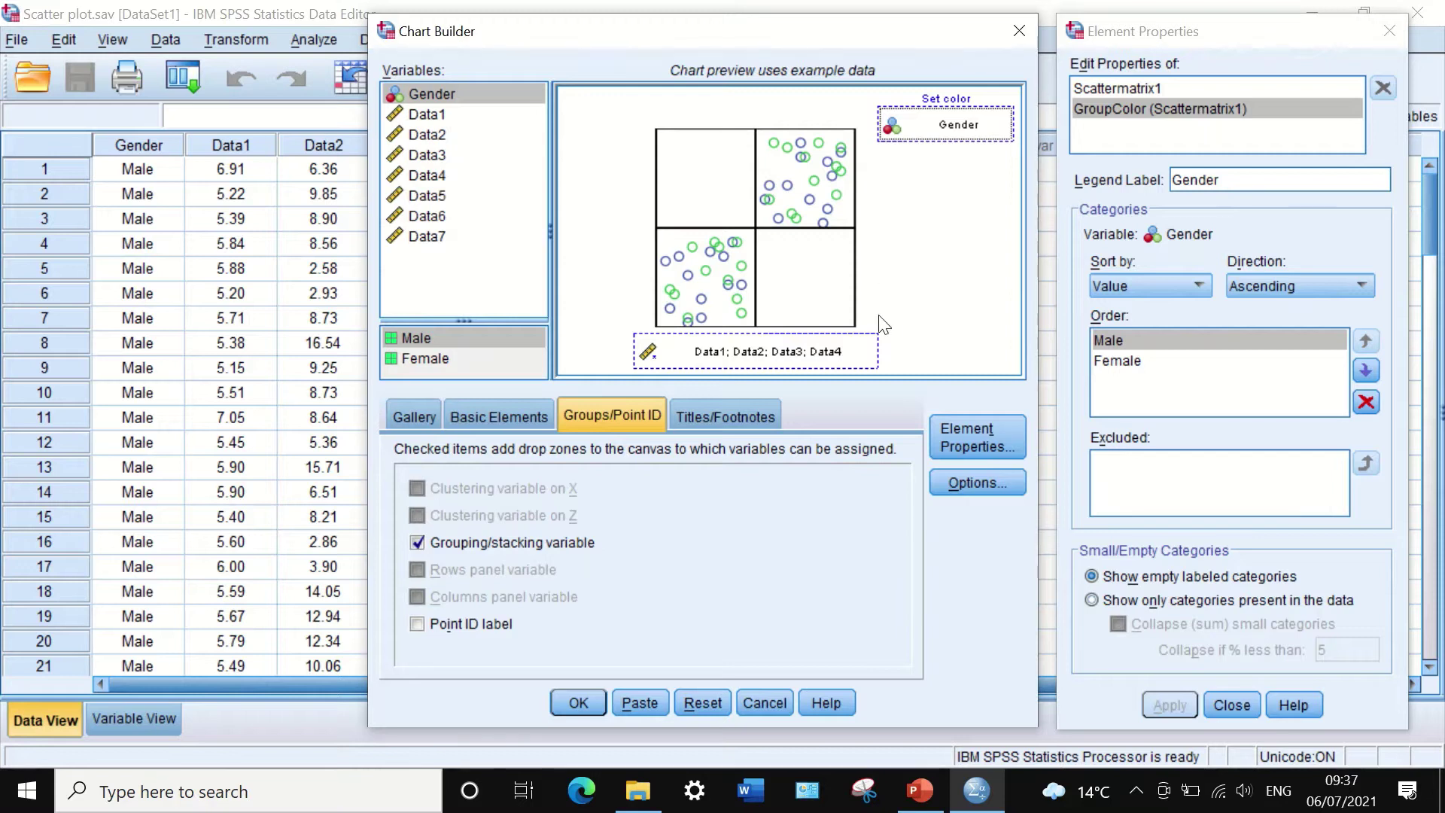
- Add a first title to the chart reading CORRELATION and apply it
click(714, 416)
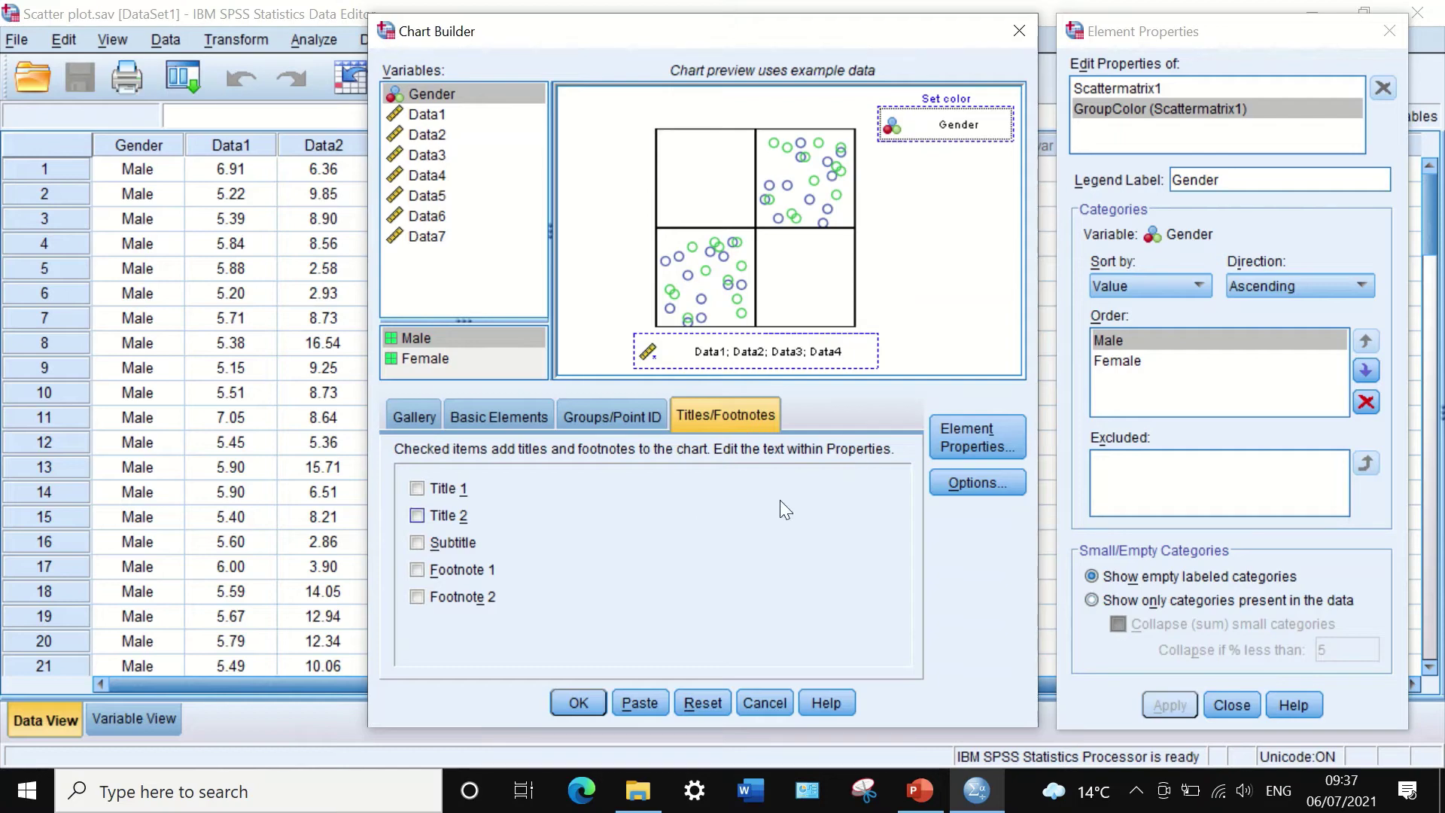
click(421, 489)
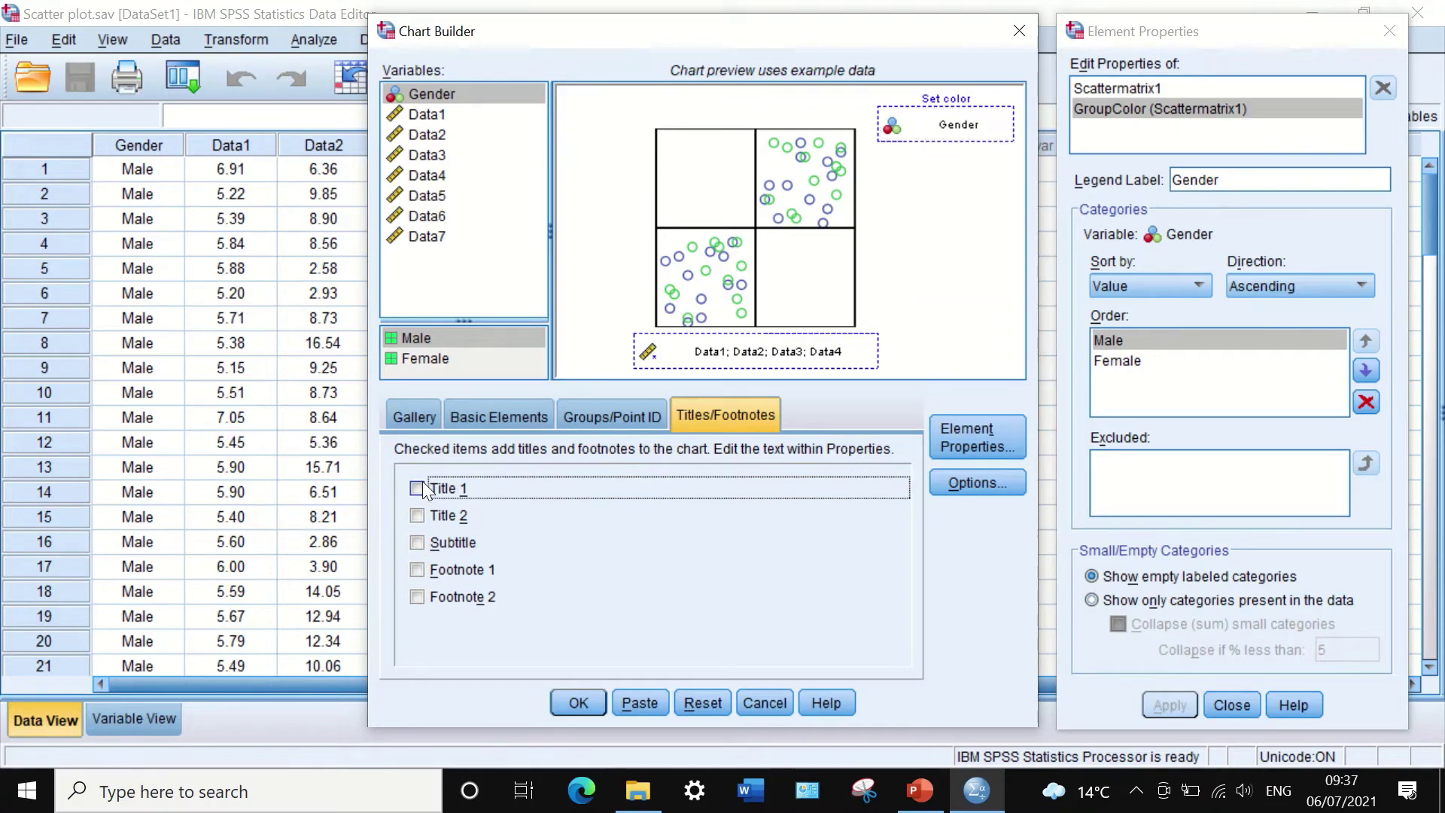
click(1222, 290)
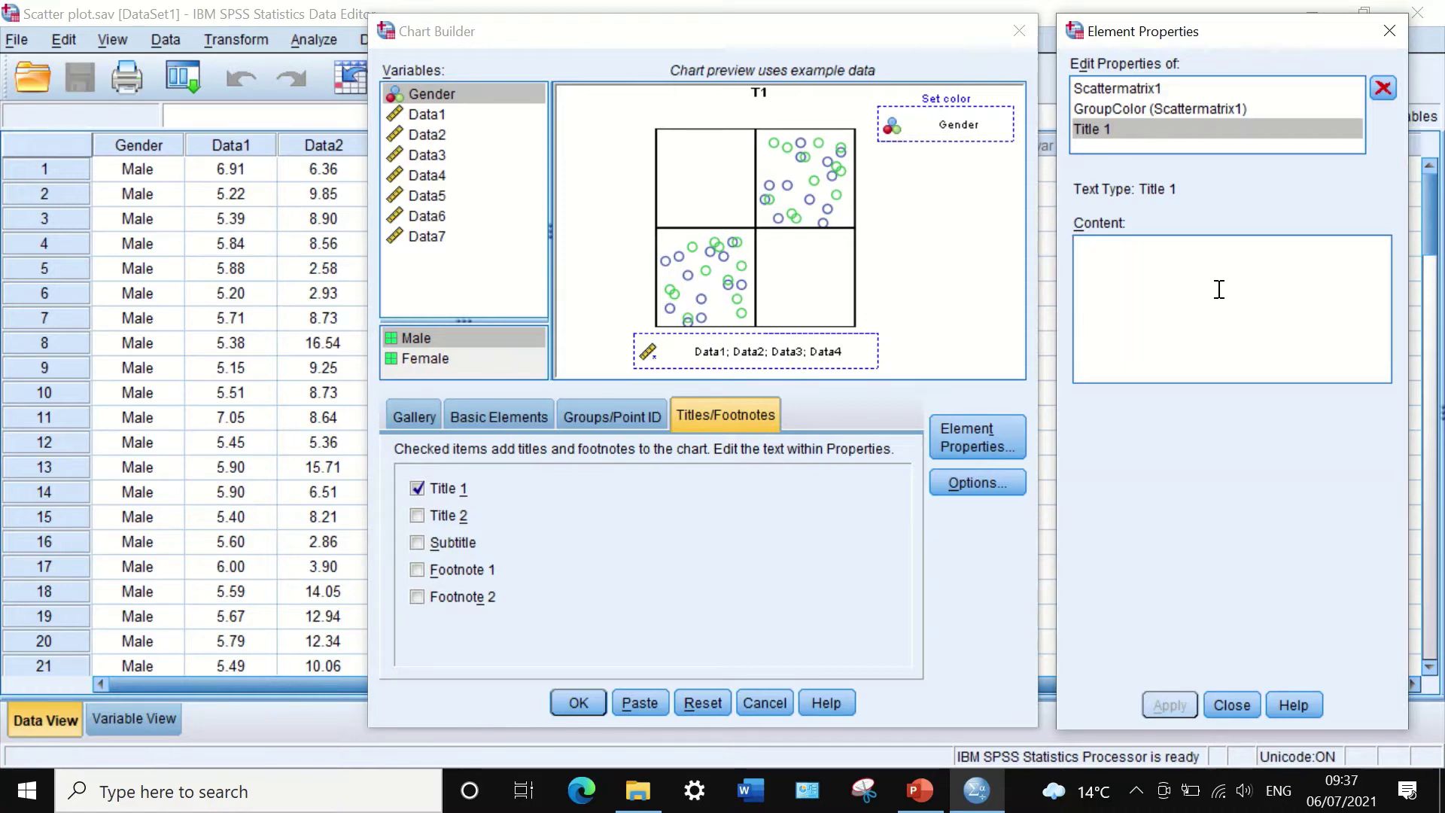
text(COR)
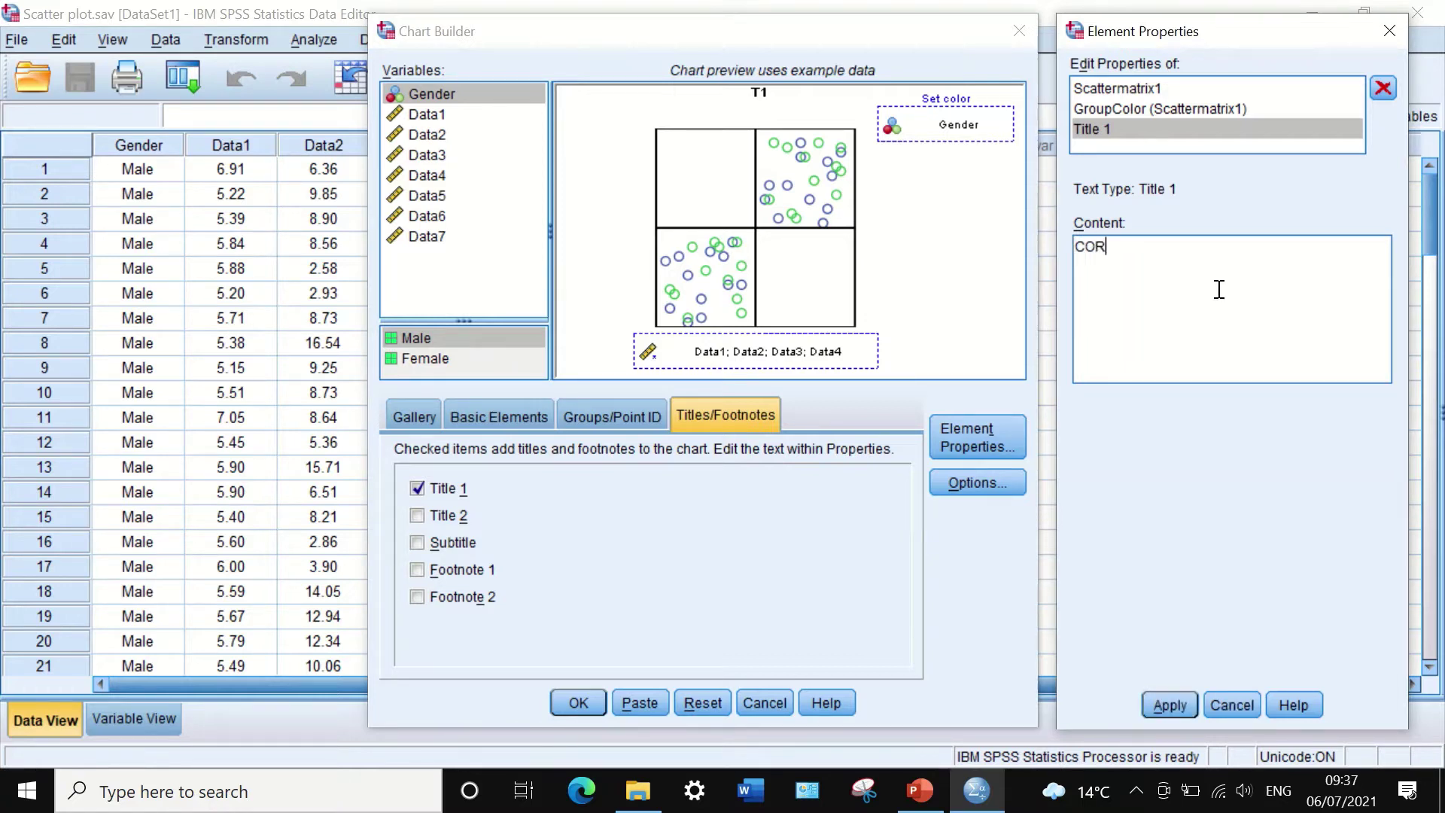
text(RELATION)
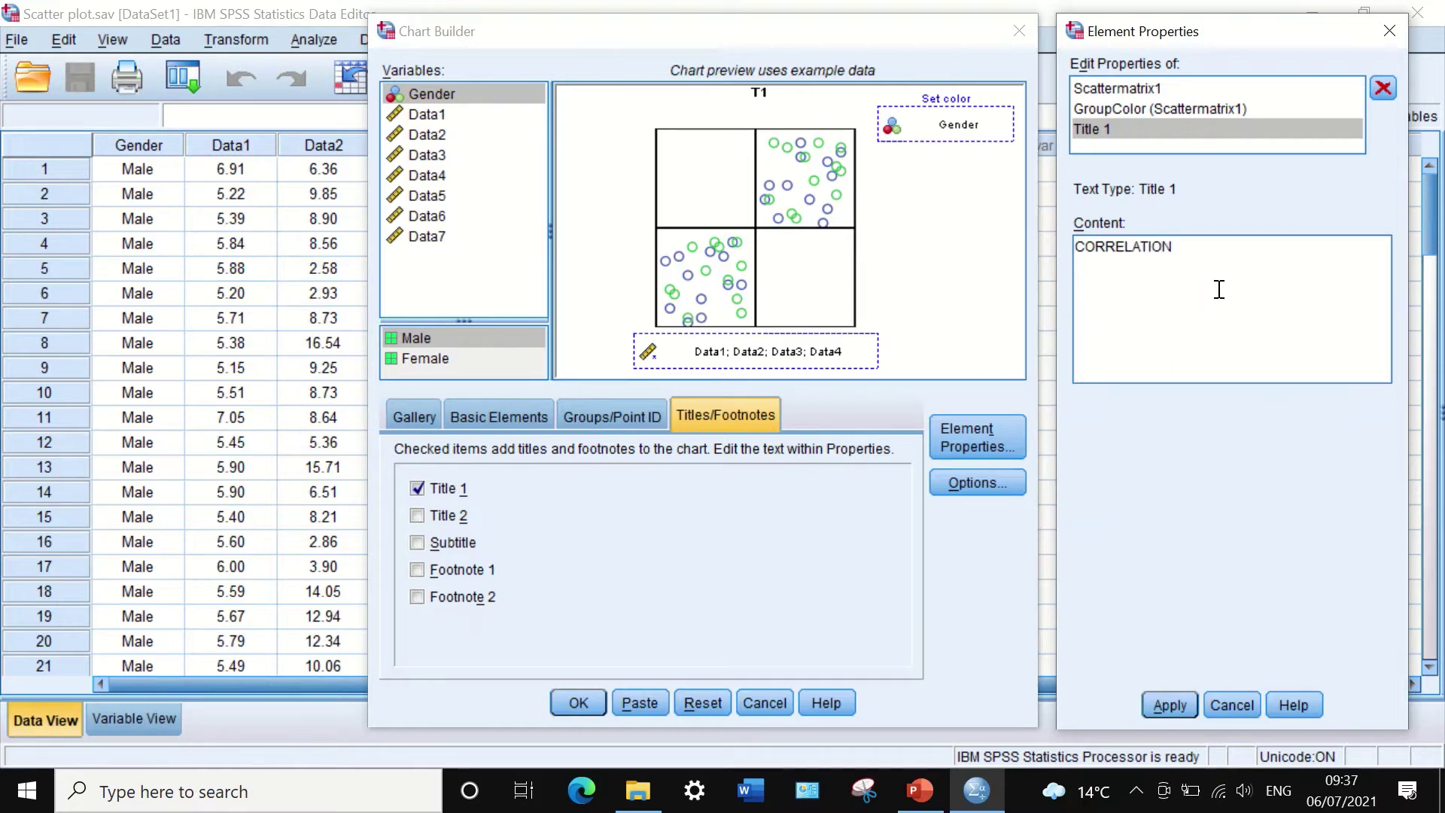
click(1171, 704)
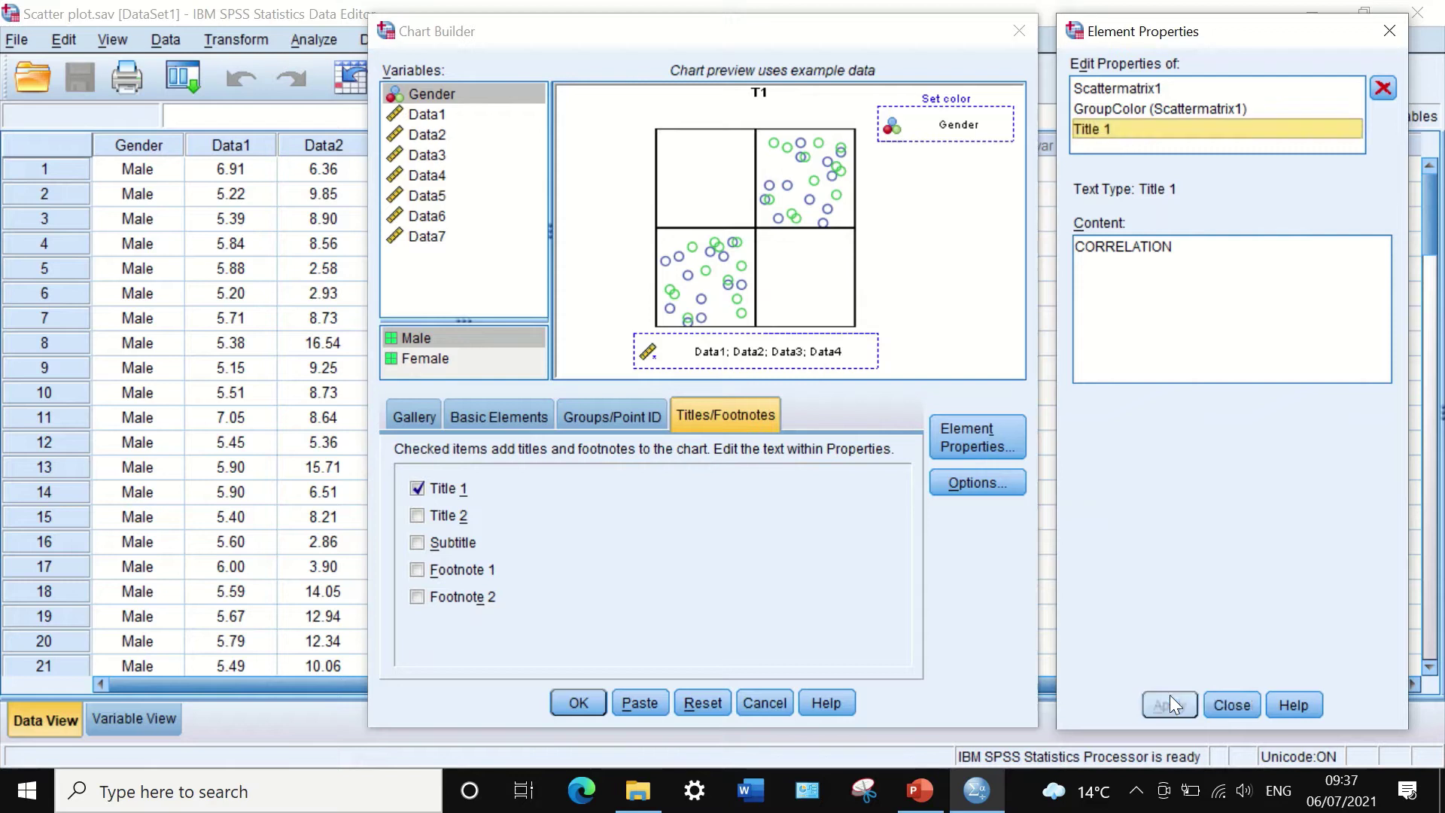
- Add a first footnote to the chart reading FIGURE1 and apply it
click(417, 570)
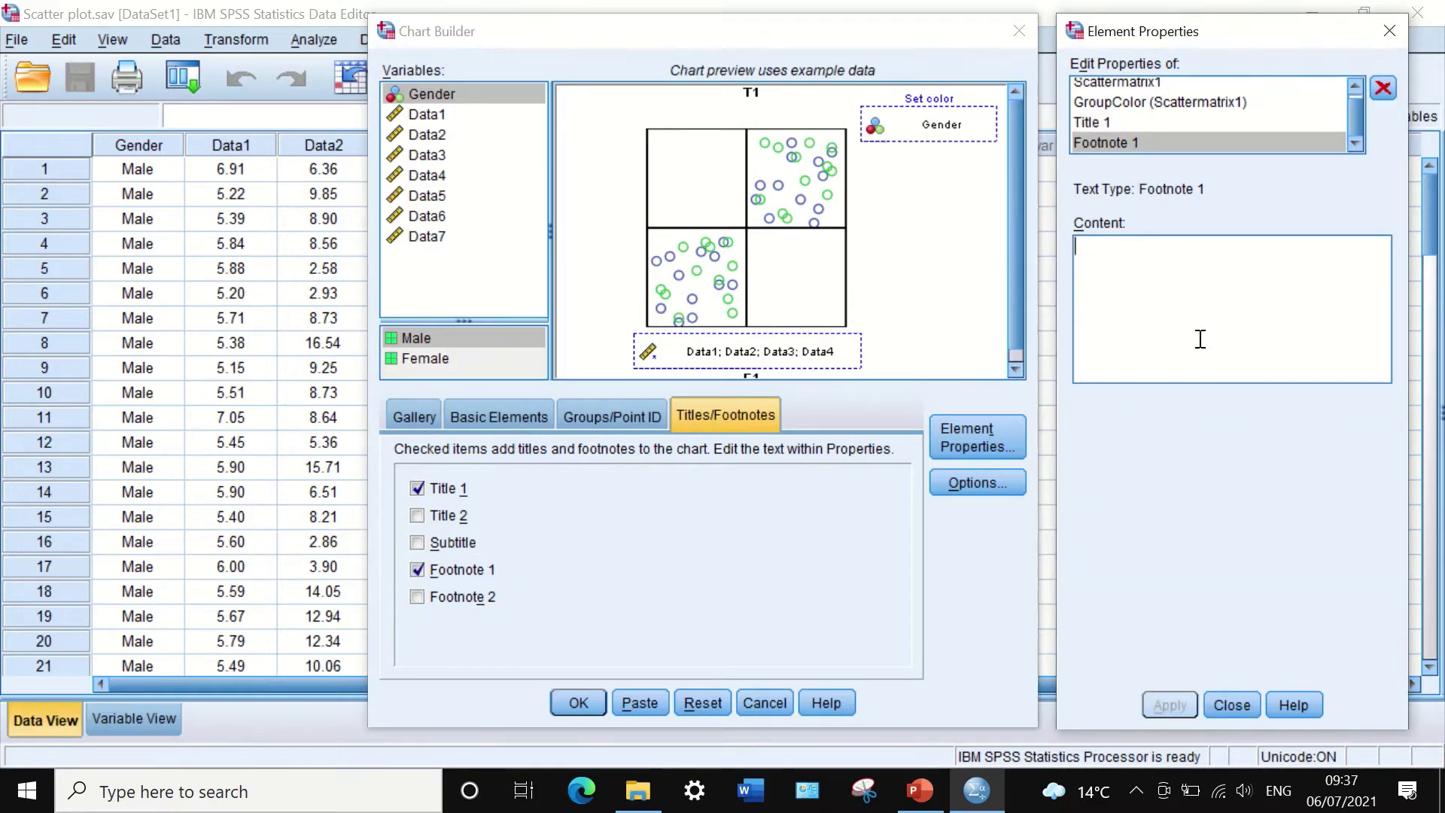
text(FIGU)
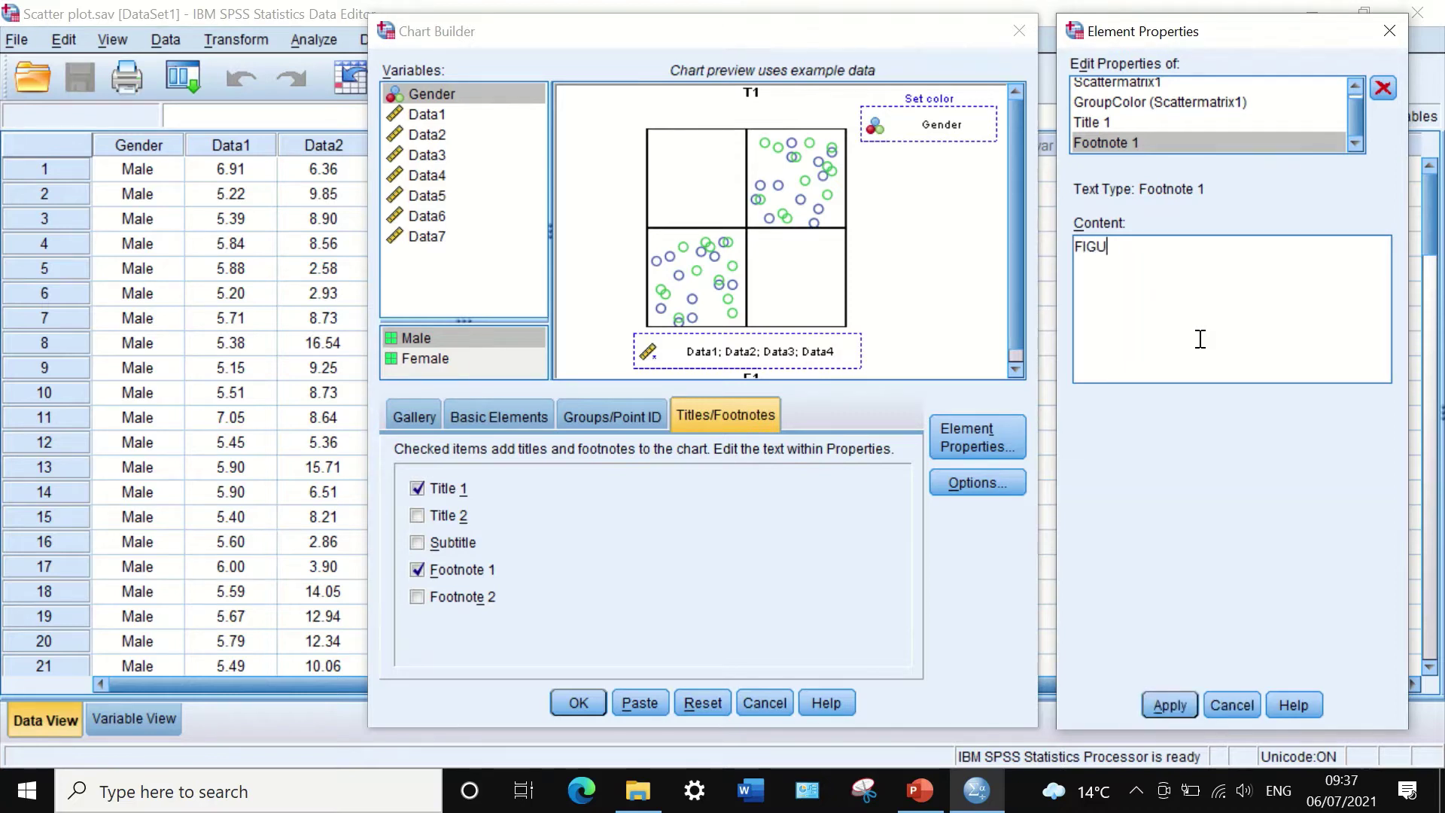
text(RE1)
click(1171, 701)
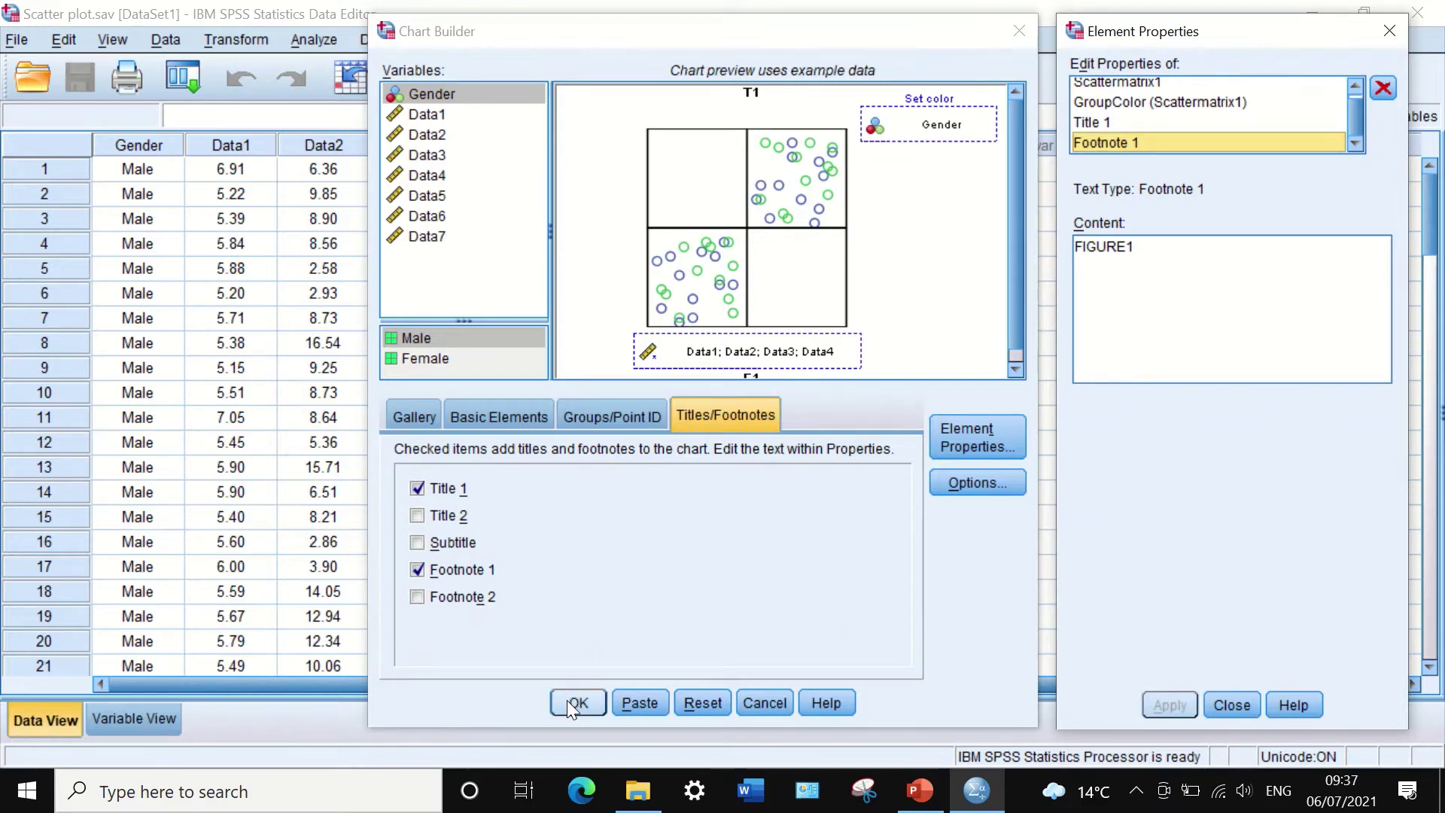
- Return to the chart gallery and generate the scatterplot matrix in the output
click(640, 414)
click(410, 413)
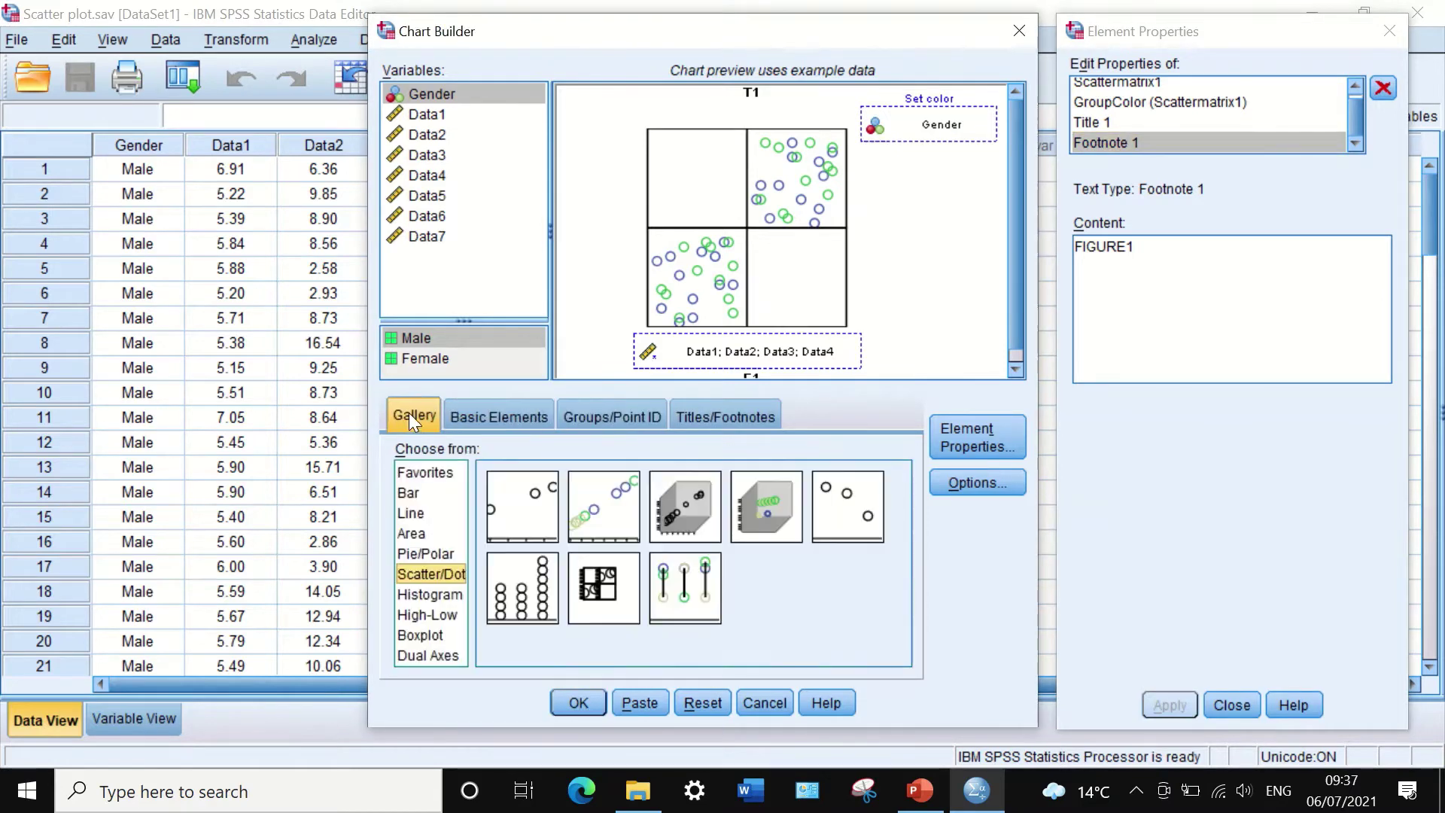
click(579, 702)
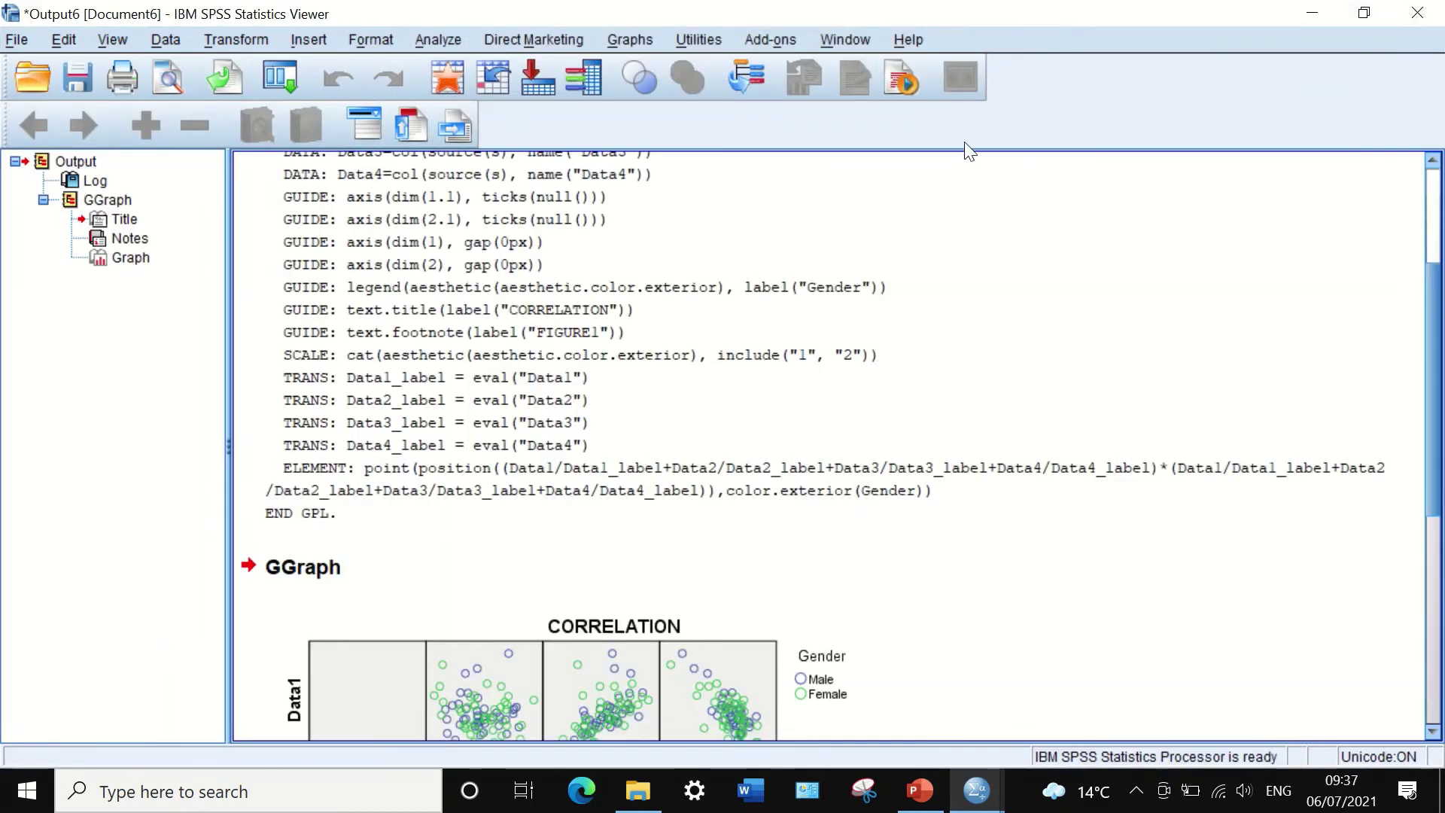
- Examine the scatterplot matrix output, including its title, footnote, gender legend and the relationships between each pair of variables
click(956, 377)
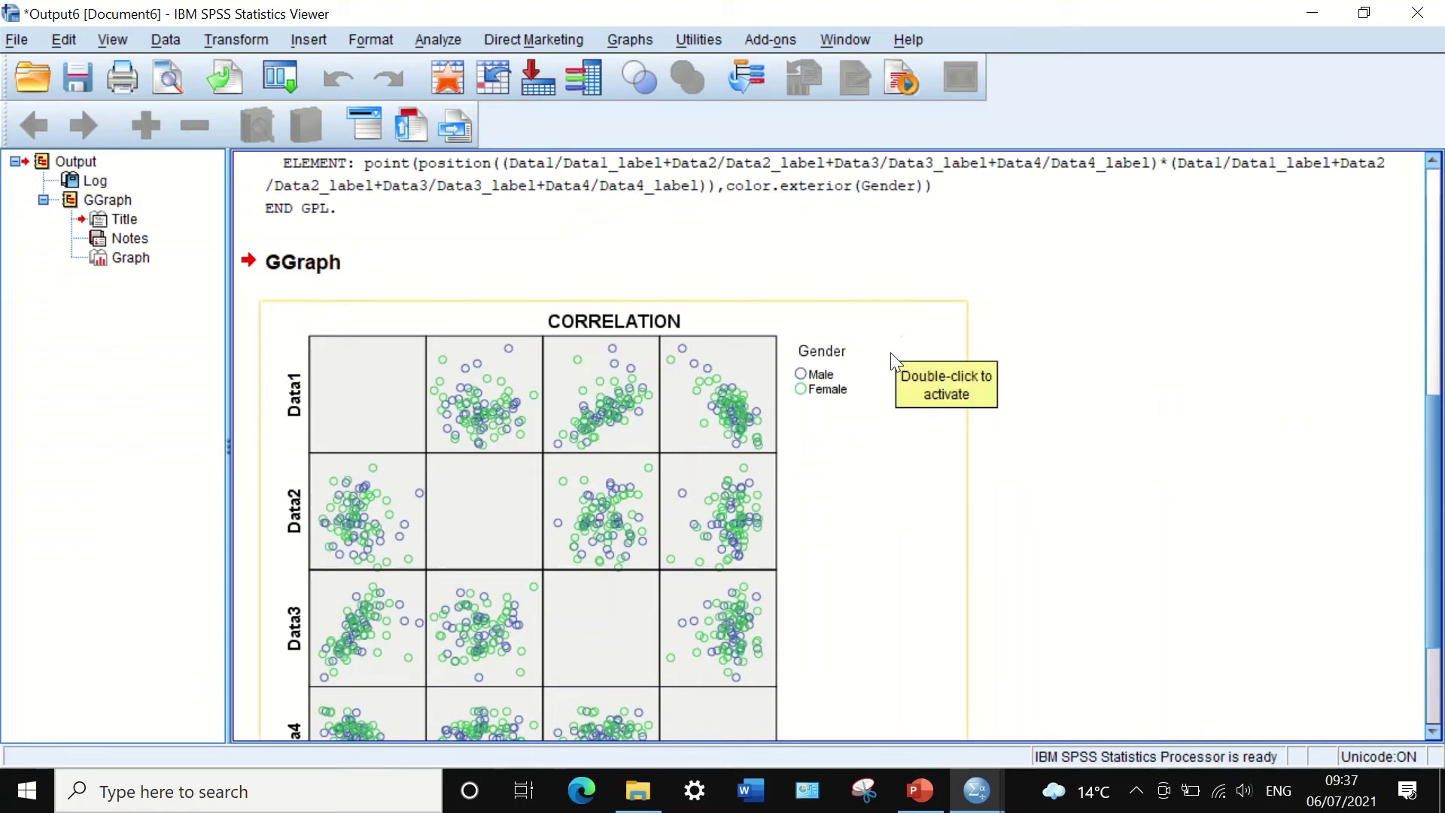
scroll(895, 369, down, 3)
scroll(606, 431, up, 3)
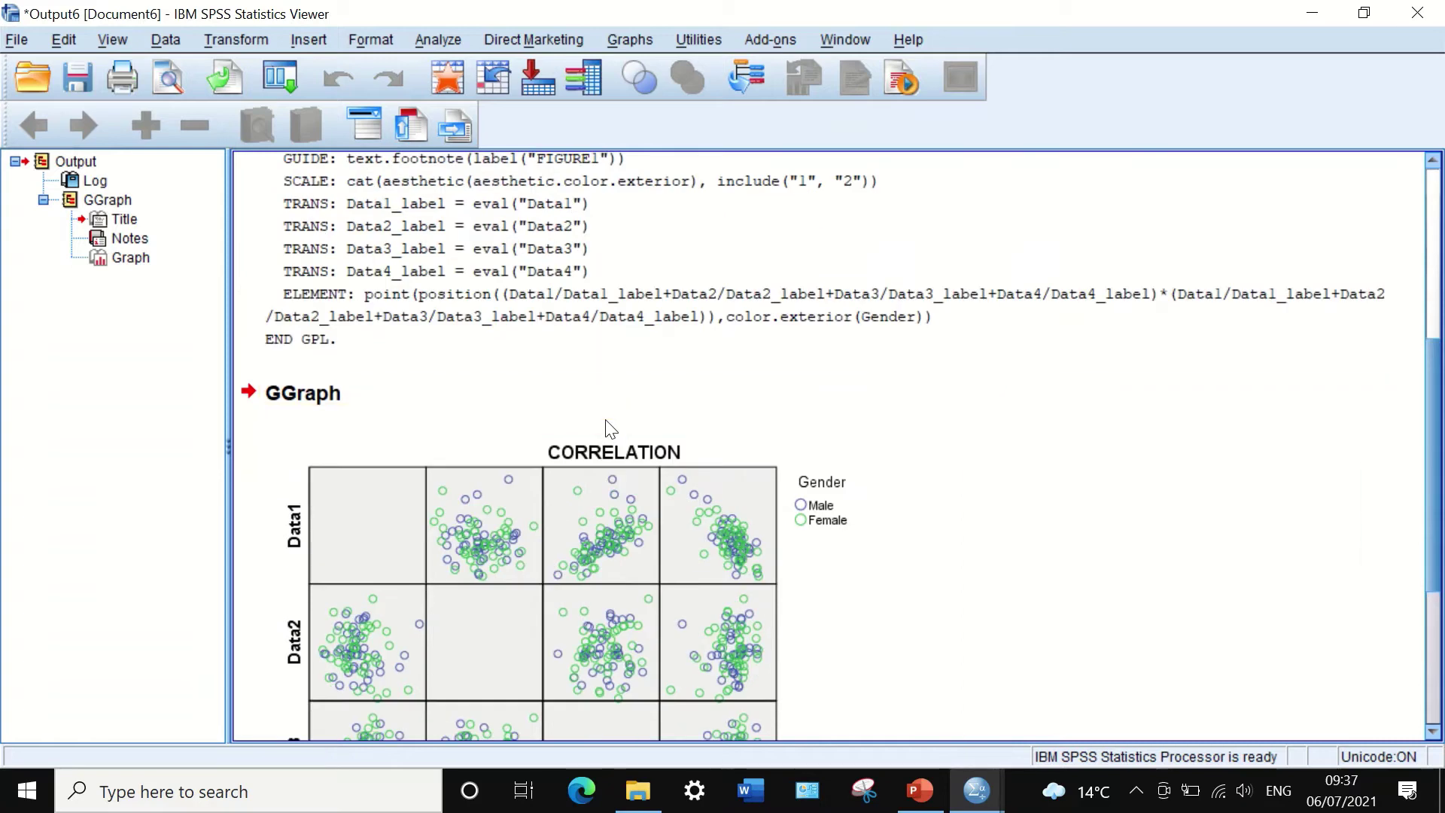
scroll(605, 430, down, 1)
scroll(605, 354, down, 3)
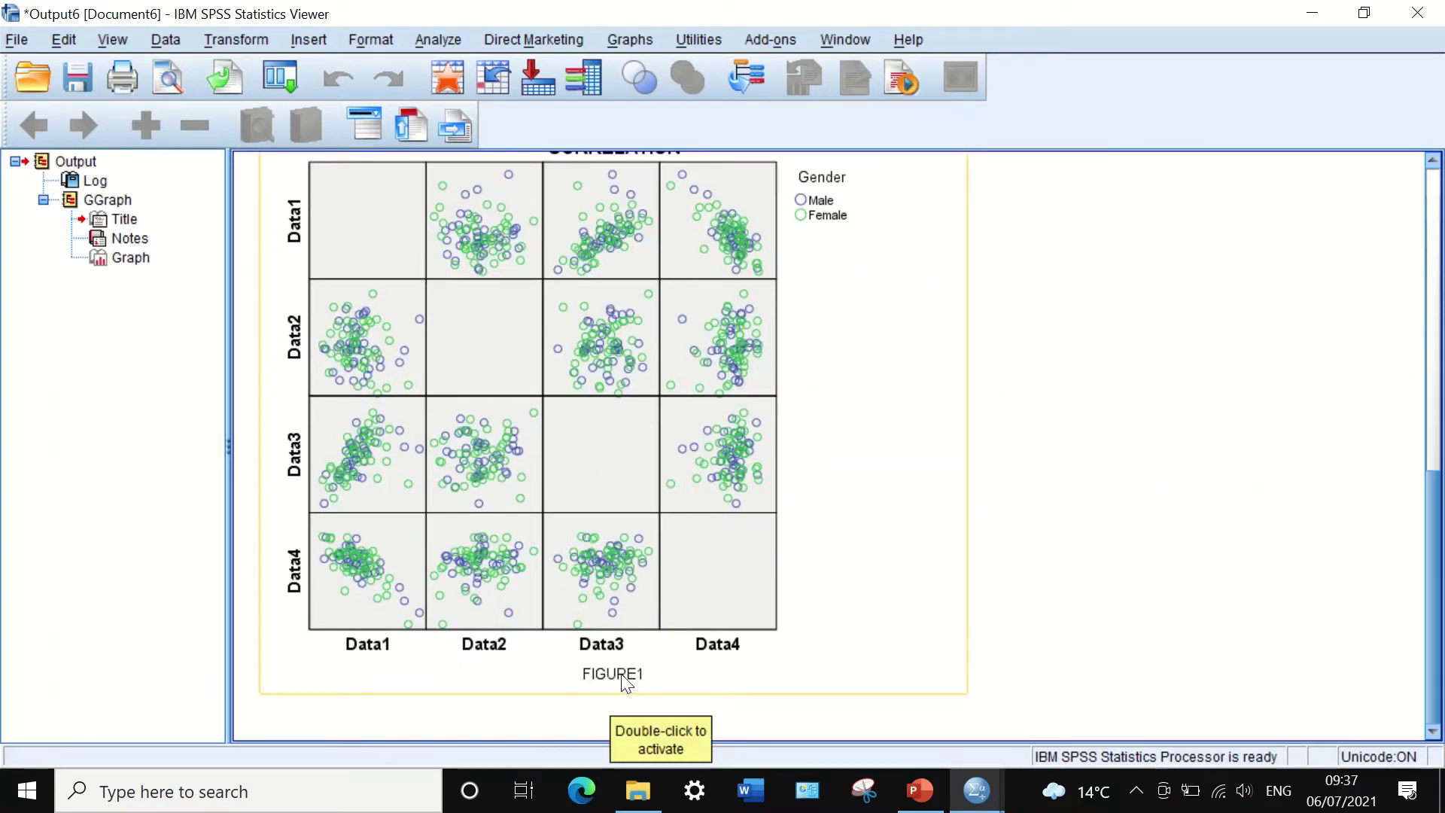
scroll(621, 678, up, 3)
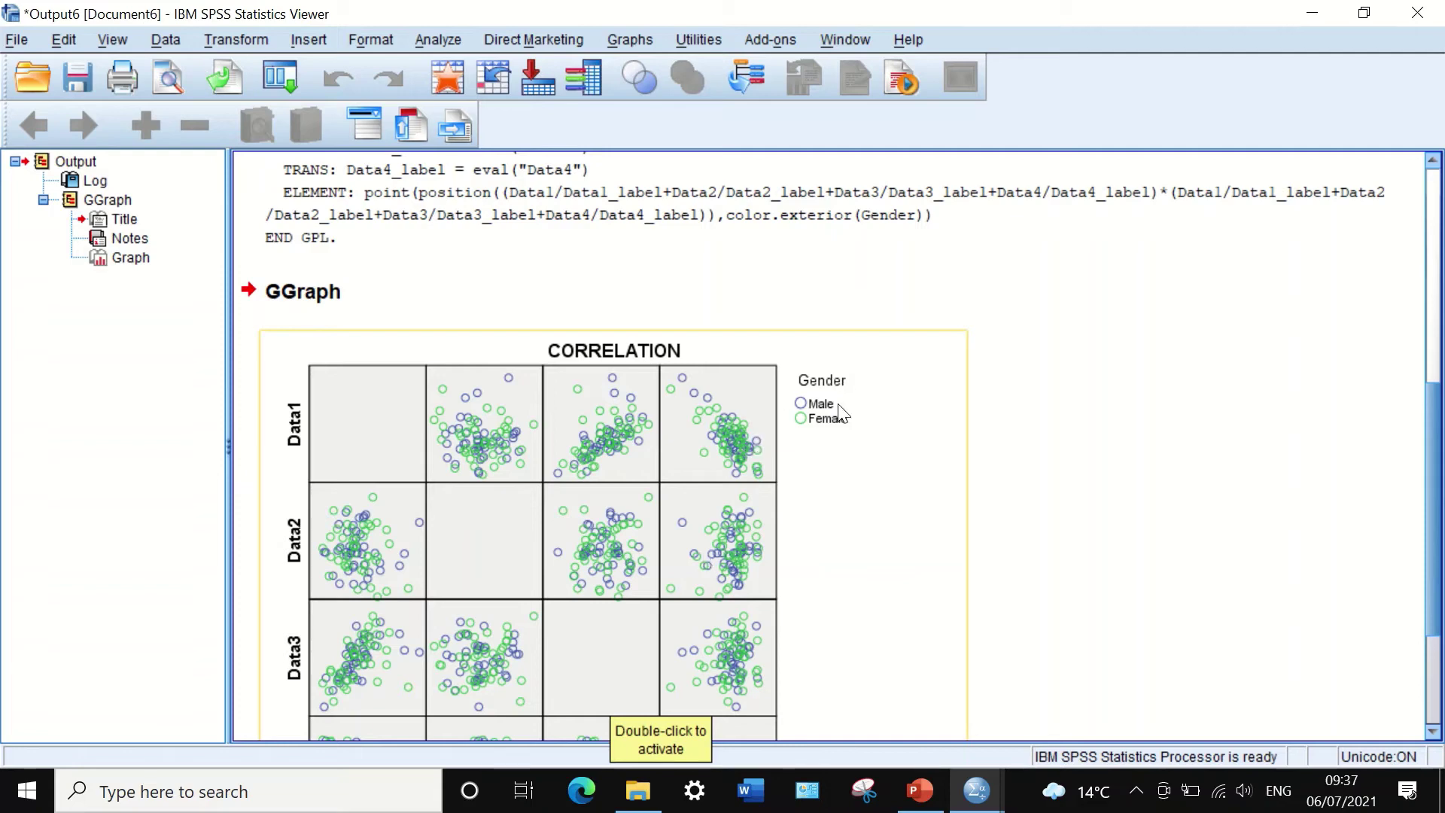
scroll(812, 600, down, 3)
scroll(783, 576, up, 2)
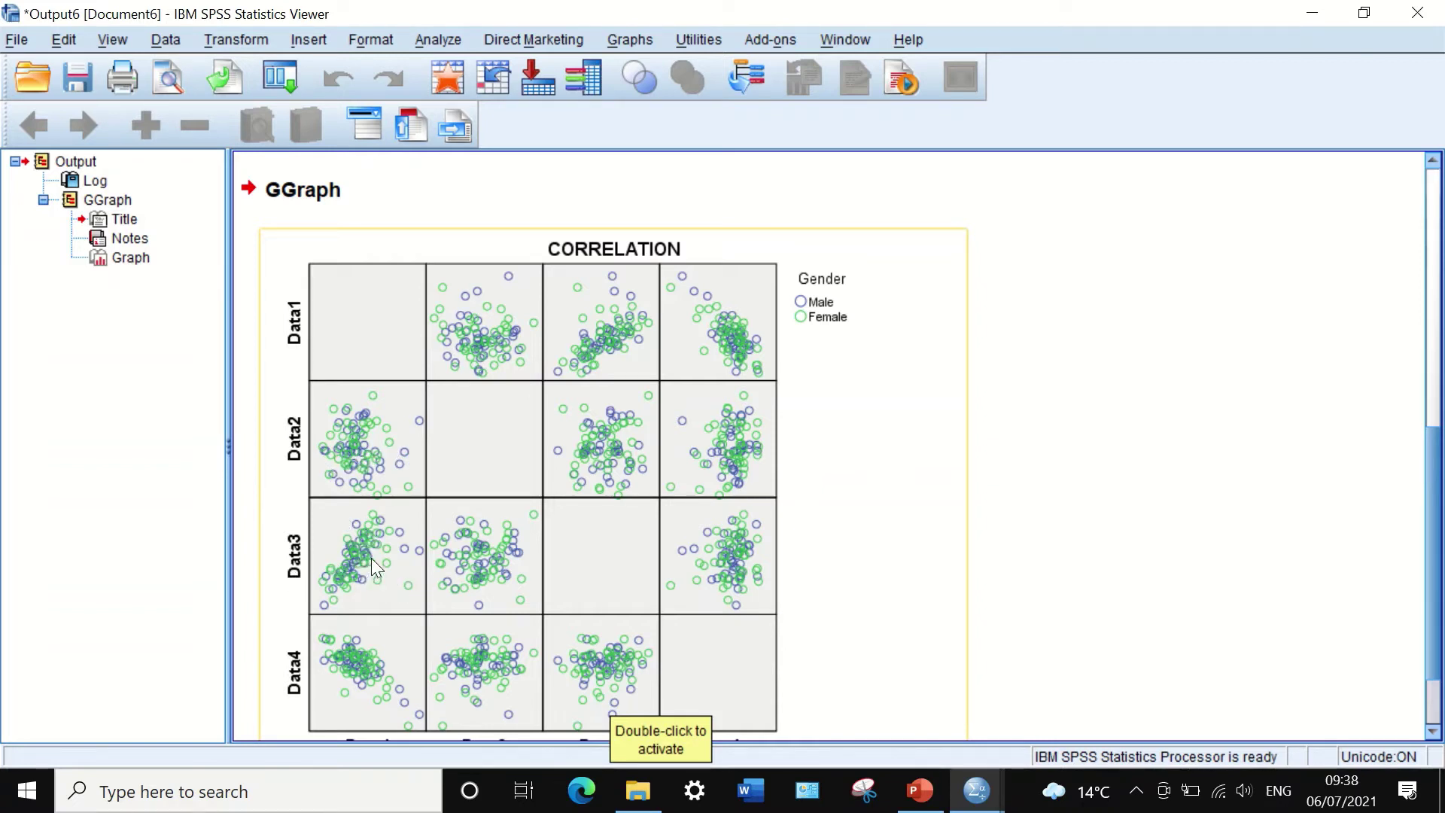
scroll(376, 561, down, 3)
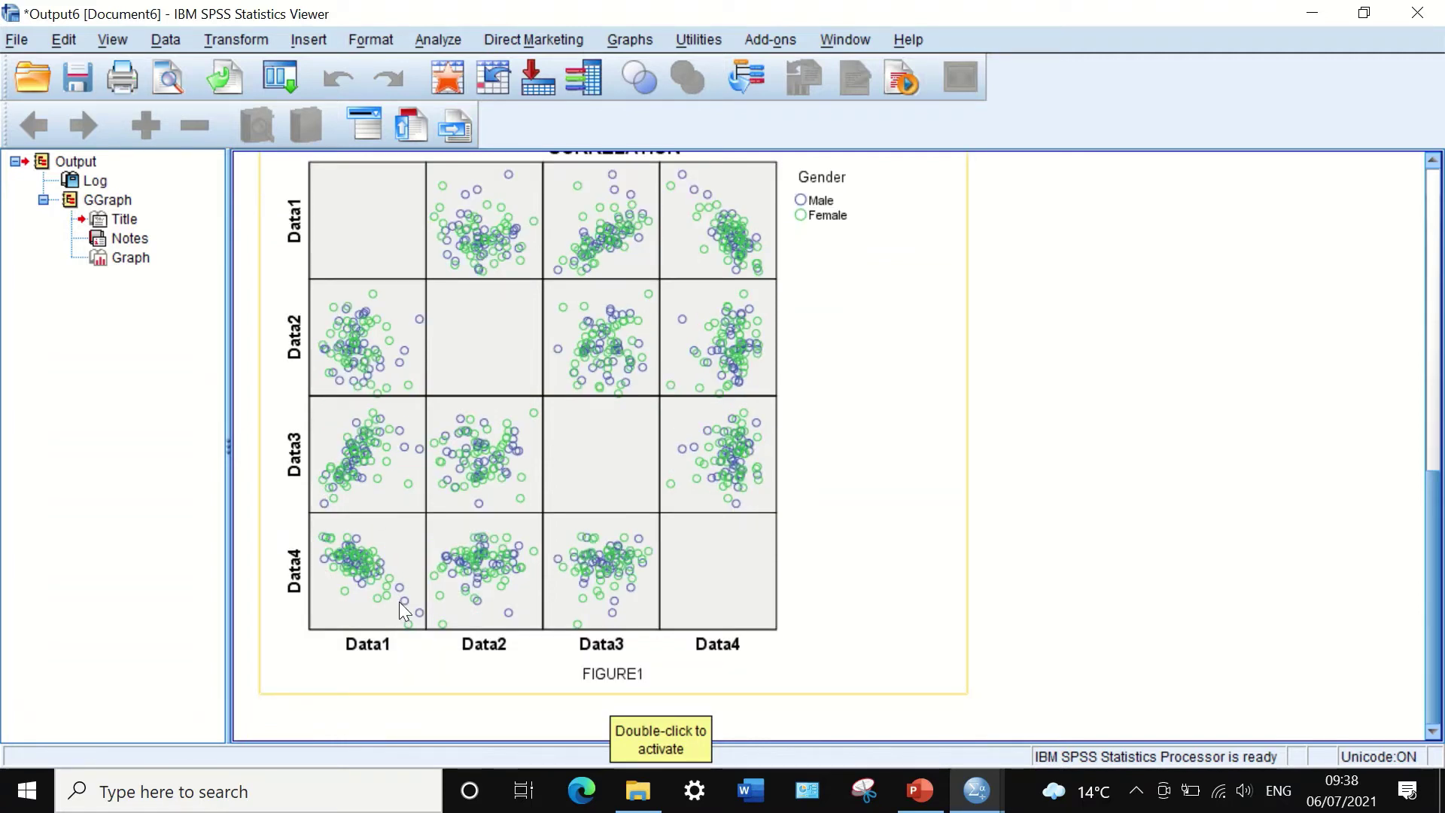
scroll(395, 567, up, 3)
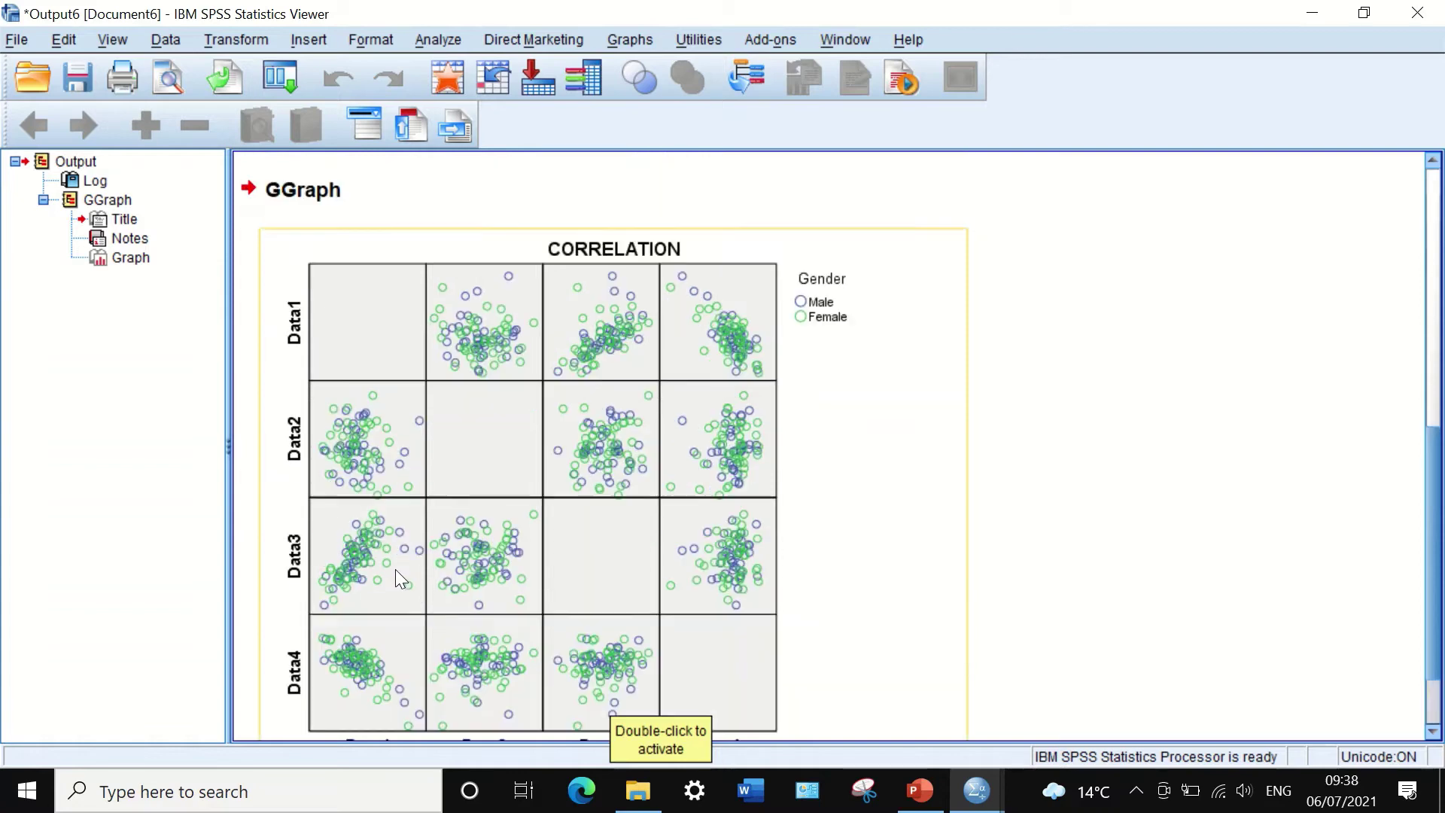
scroll(395, 575, down, 3)
click(418, 175)
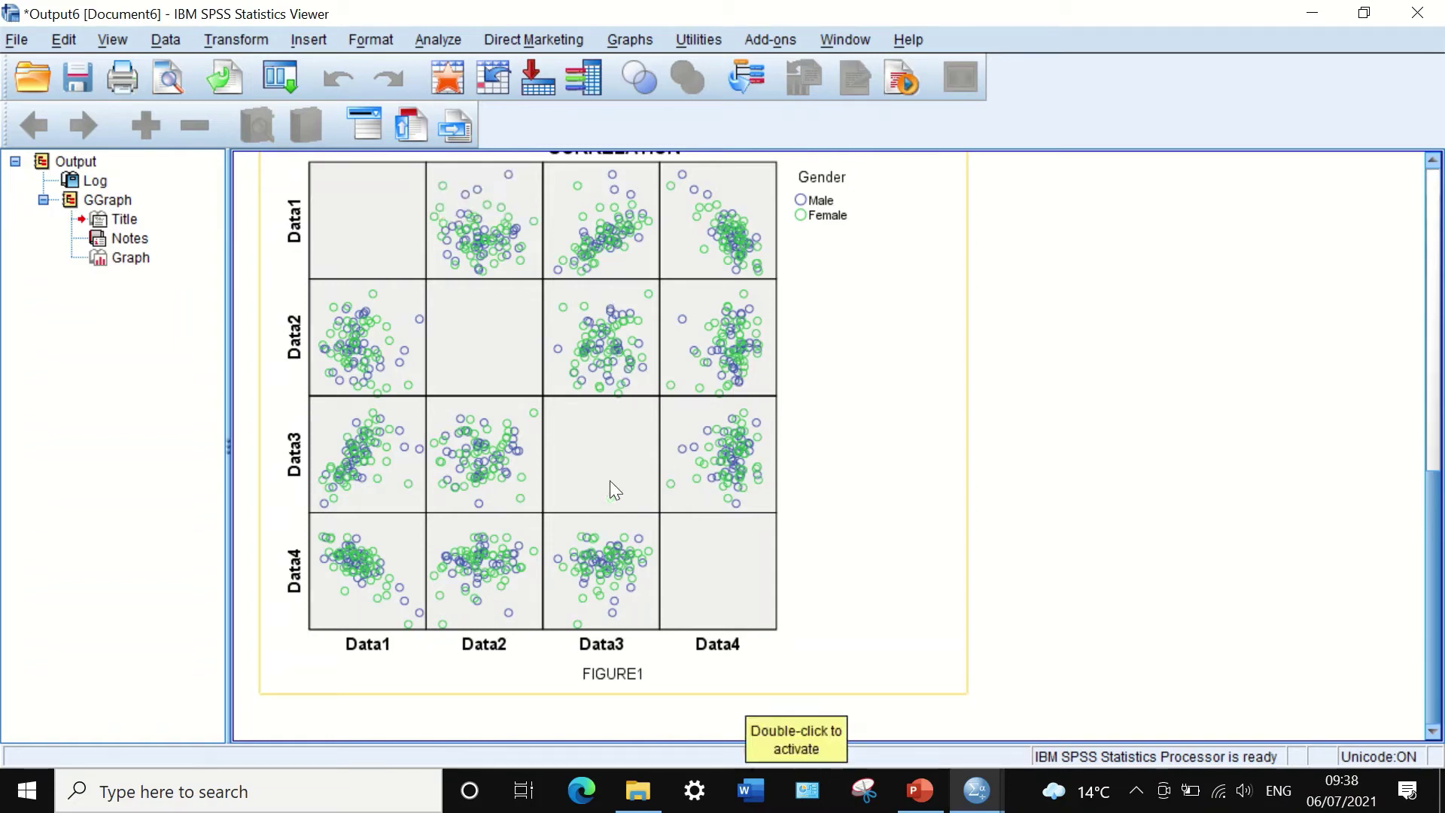
scroll(539, 408, up, 3)
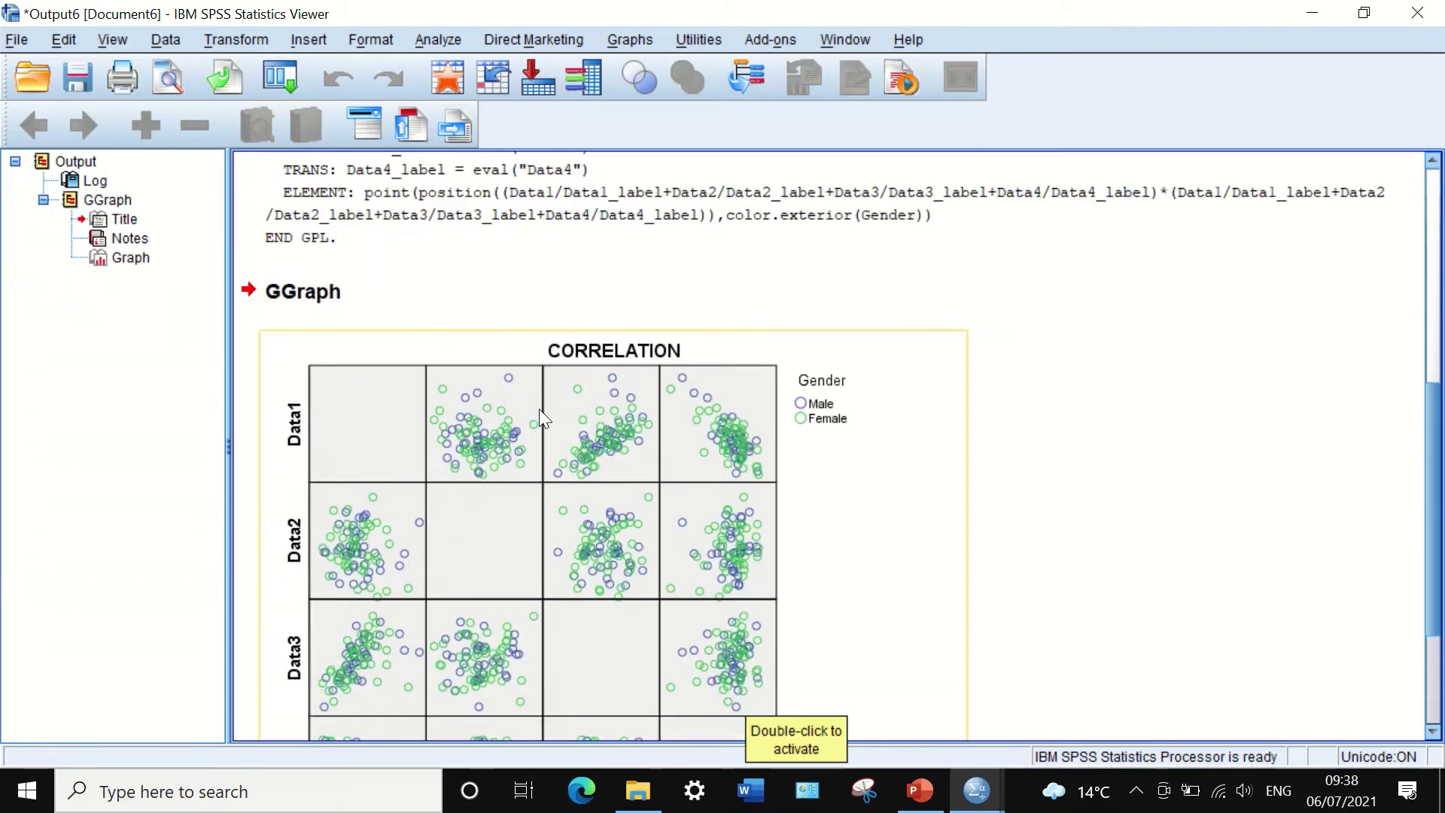
scroll(539, 409, down, 3)
scroll(549, 418, up, 3)
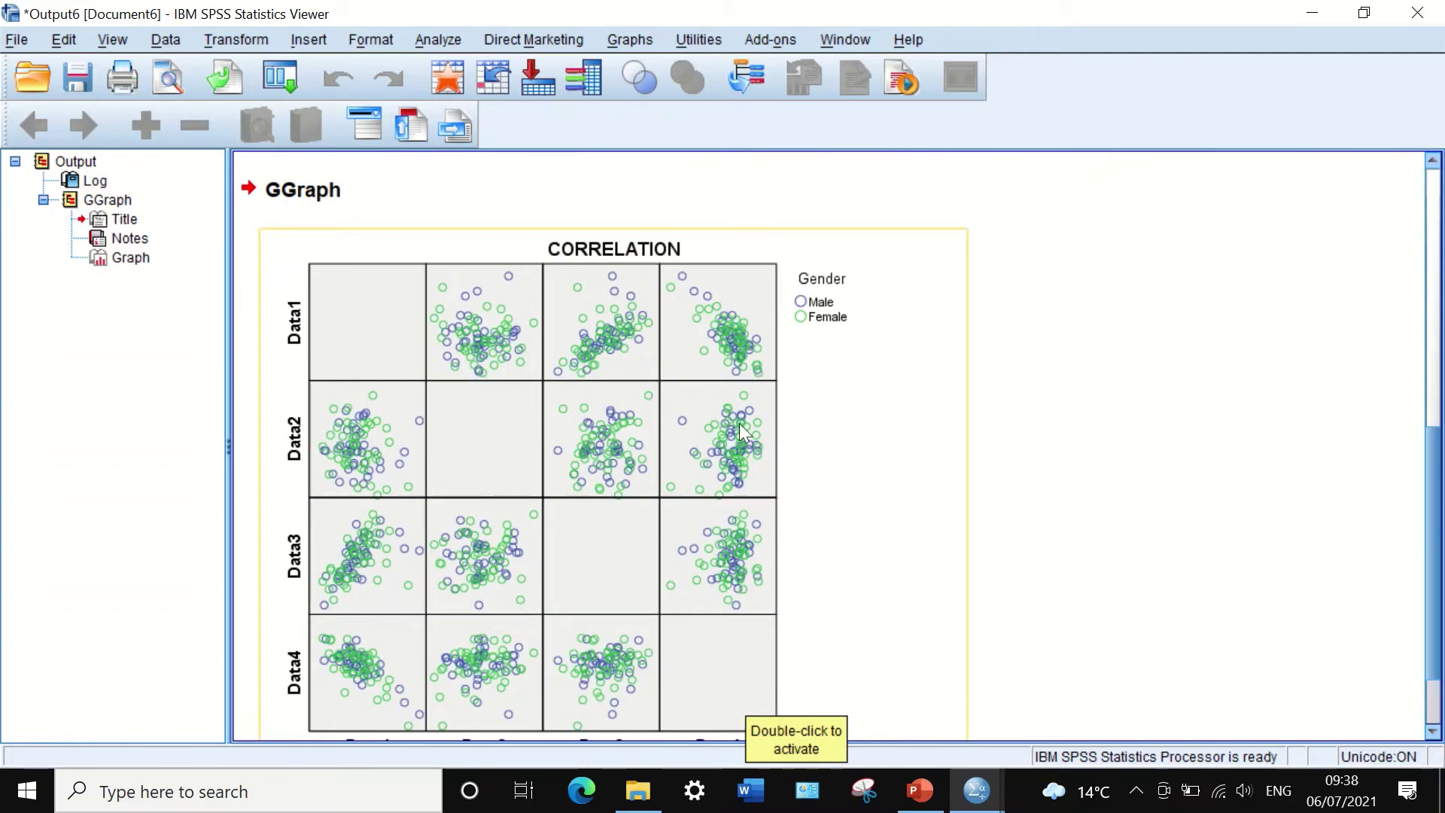
scroll(739, 423, down, 3)
scroll(739, 427, up, 1)
scroll(703, 418, down, 1)
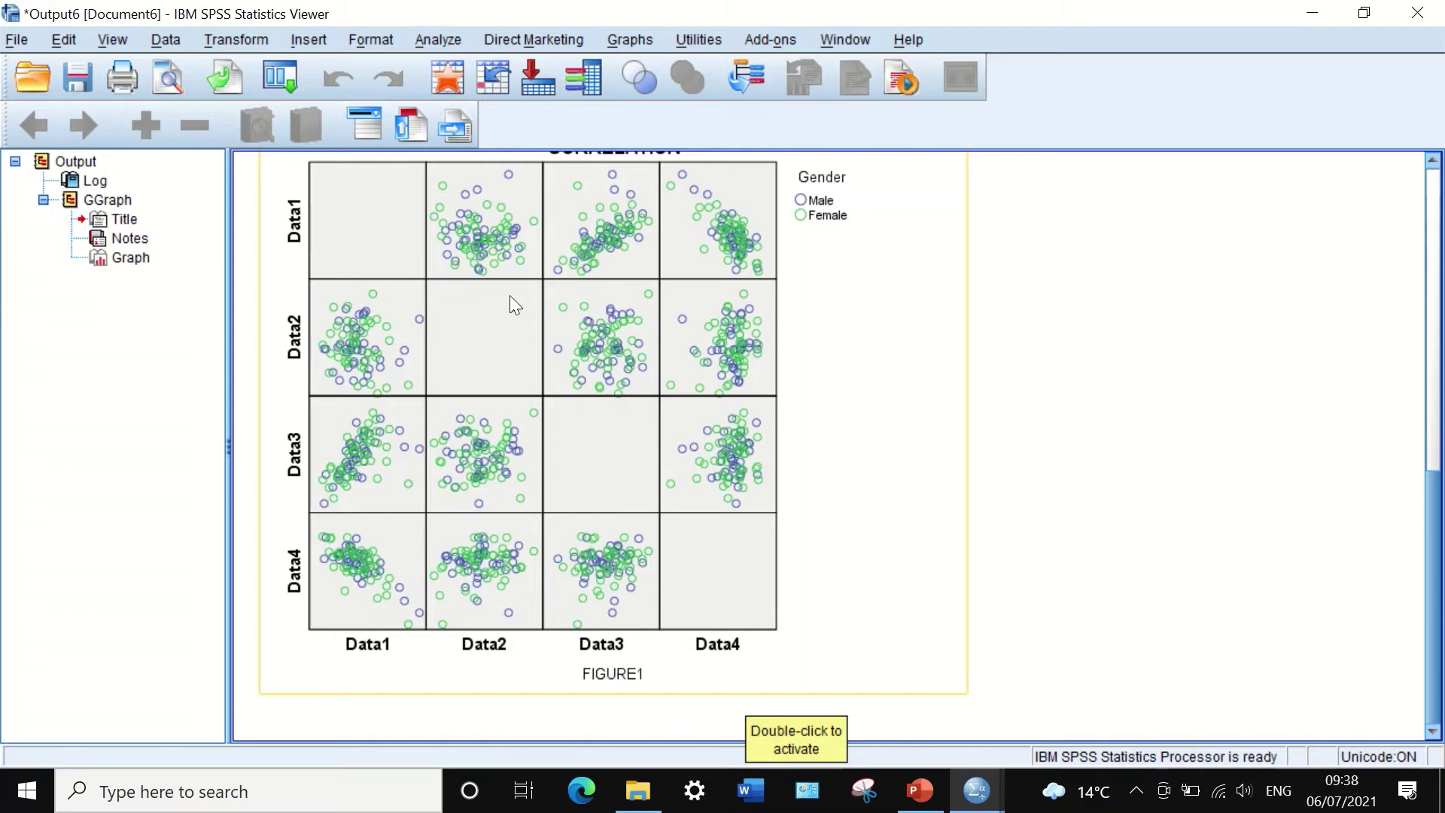
- Open the scatterplot matrix for editing and change the plot area's fill colour to white
double_click(397, 227)
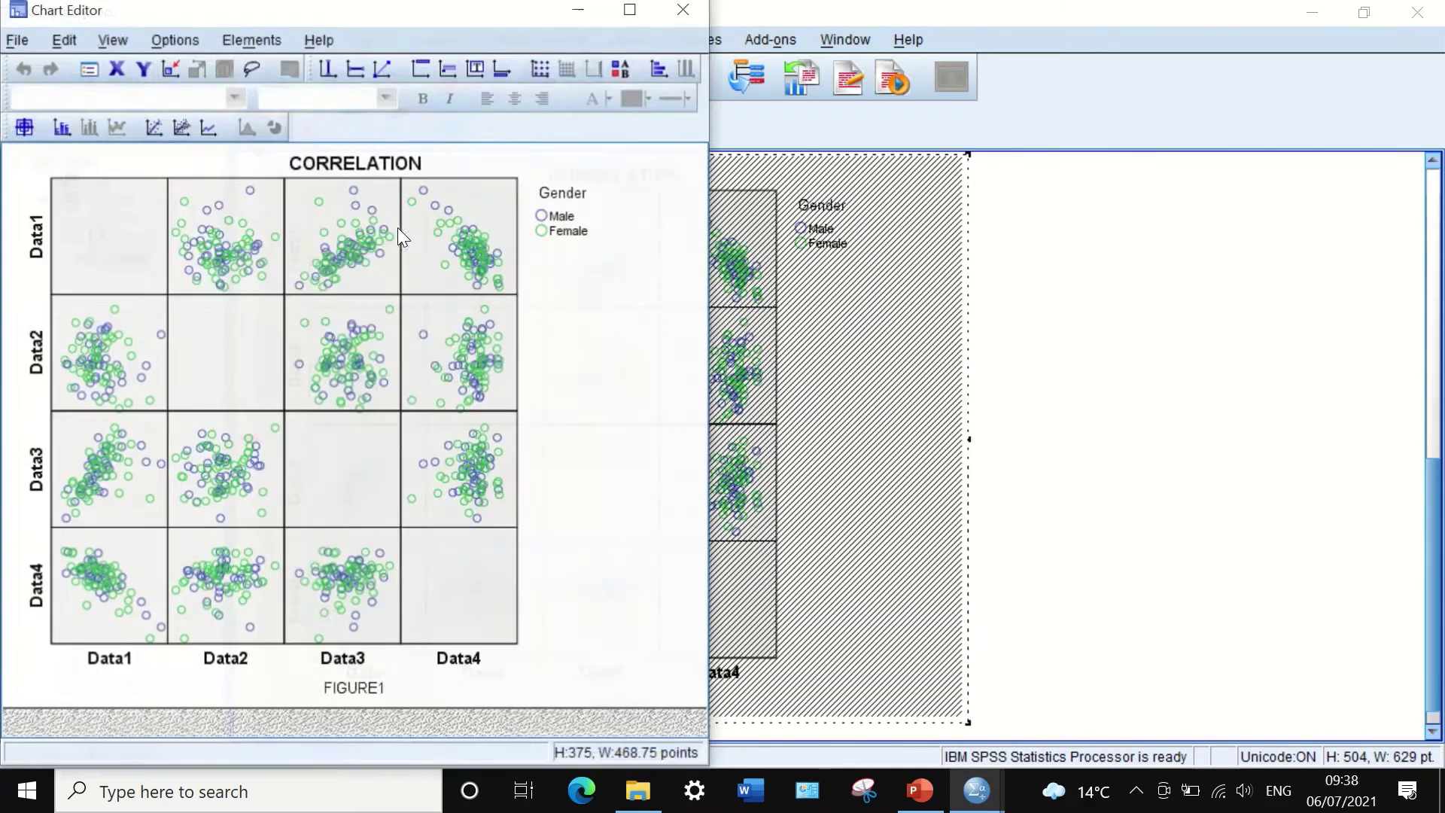
double_click(337, 269)
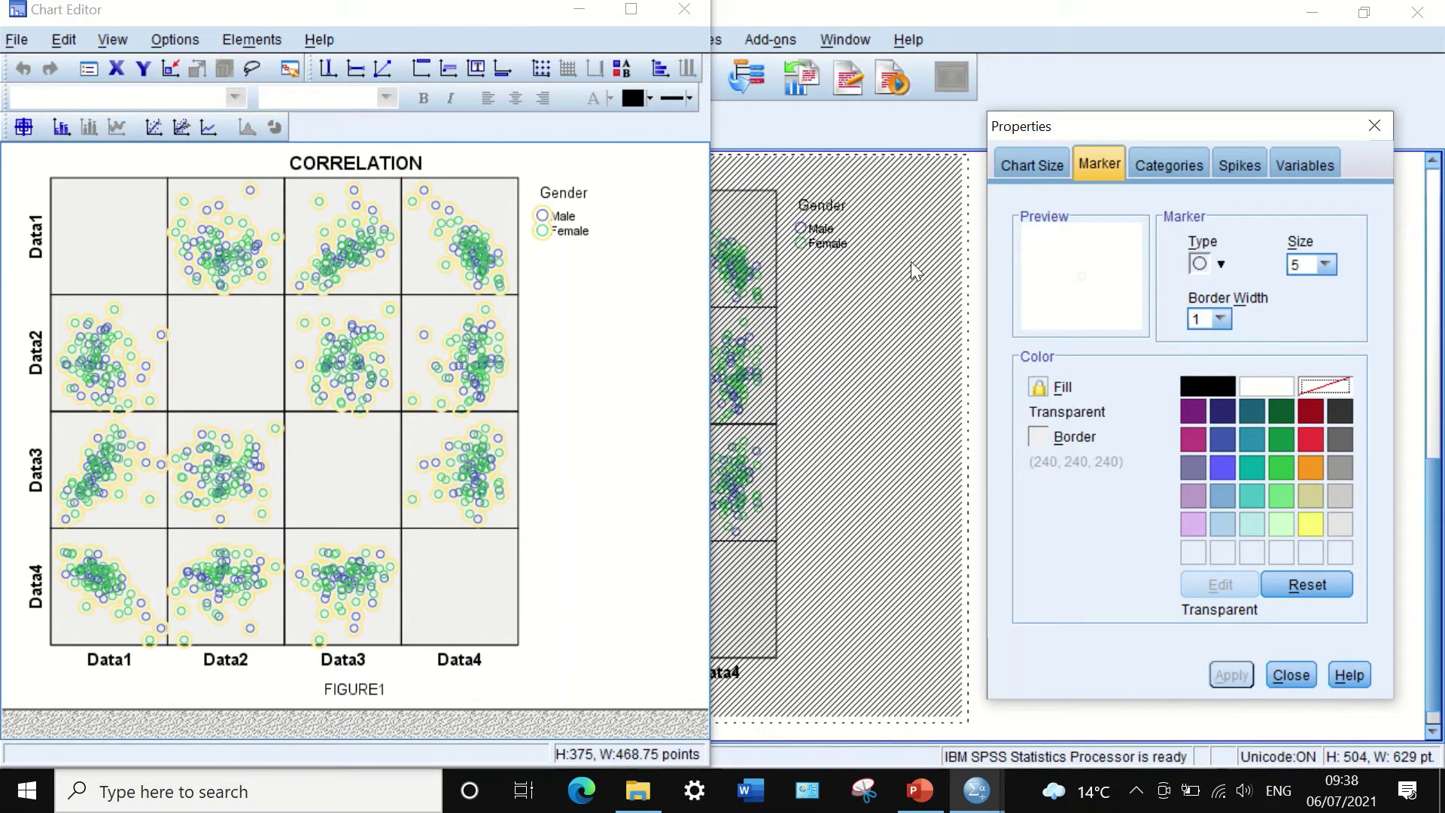
click(557, 310)
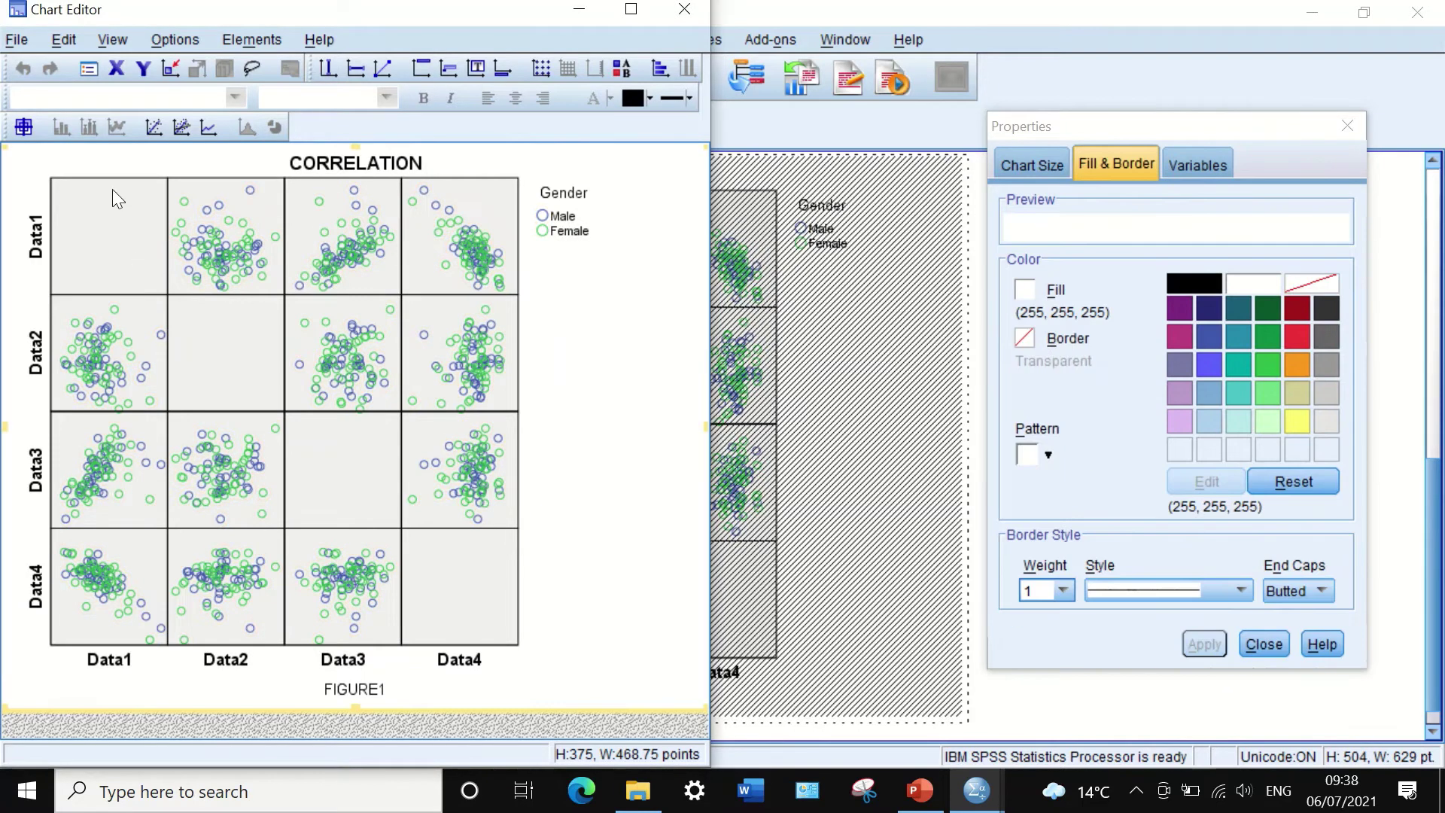
click(106, 182)
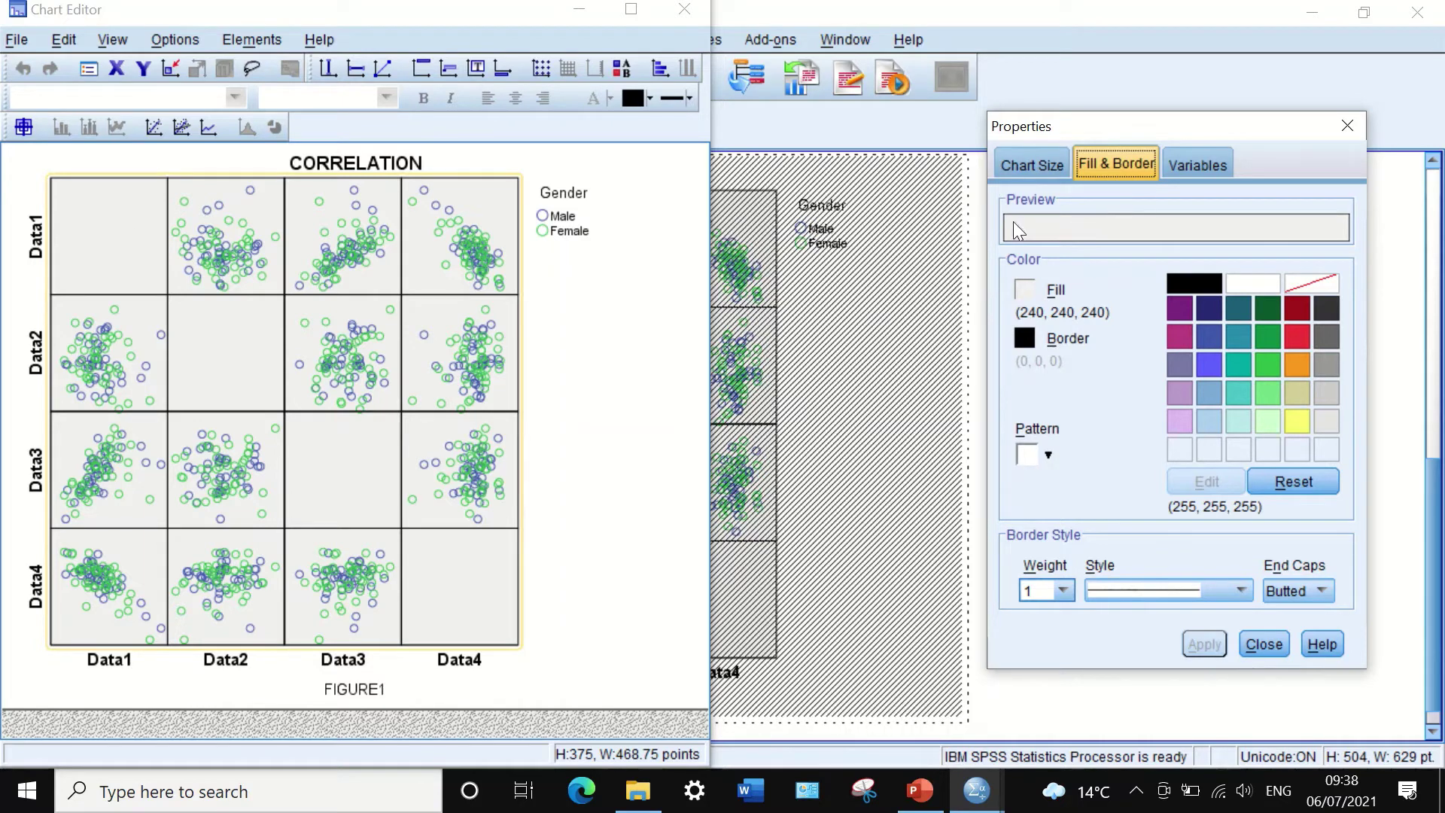
click(1251, 283)
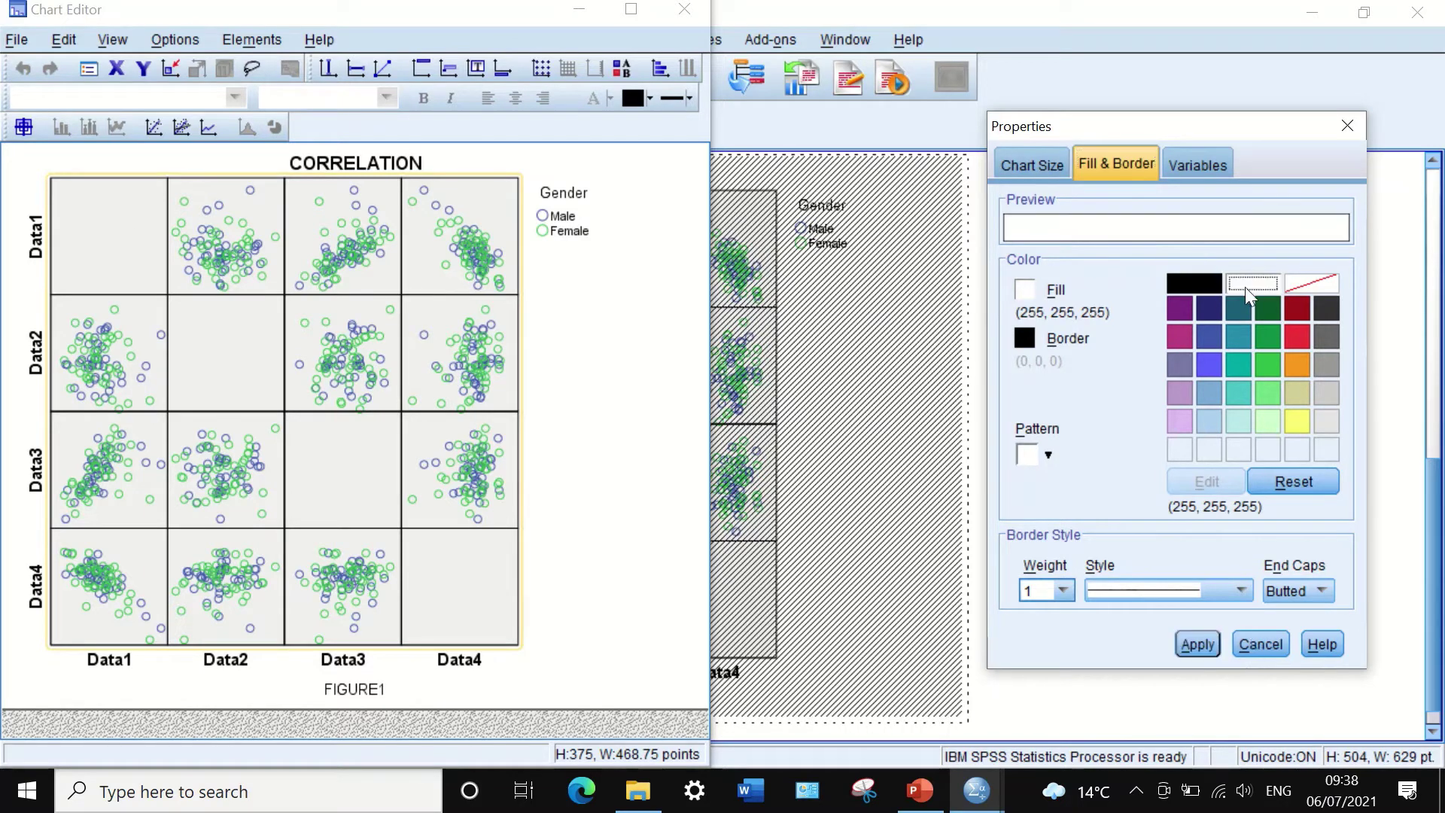
click(1182, 648)
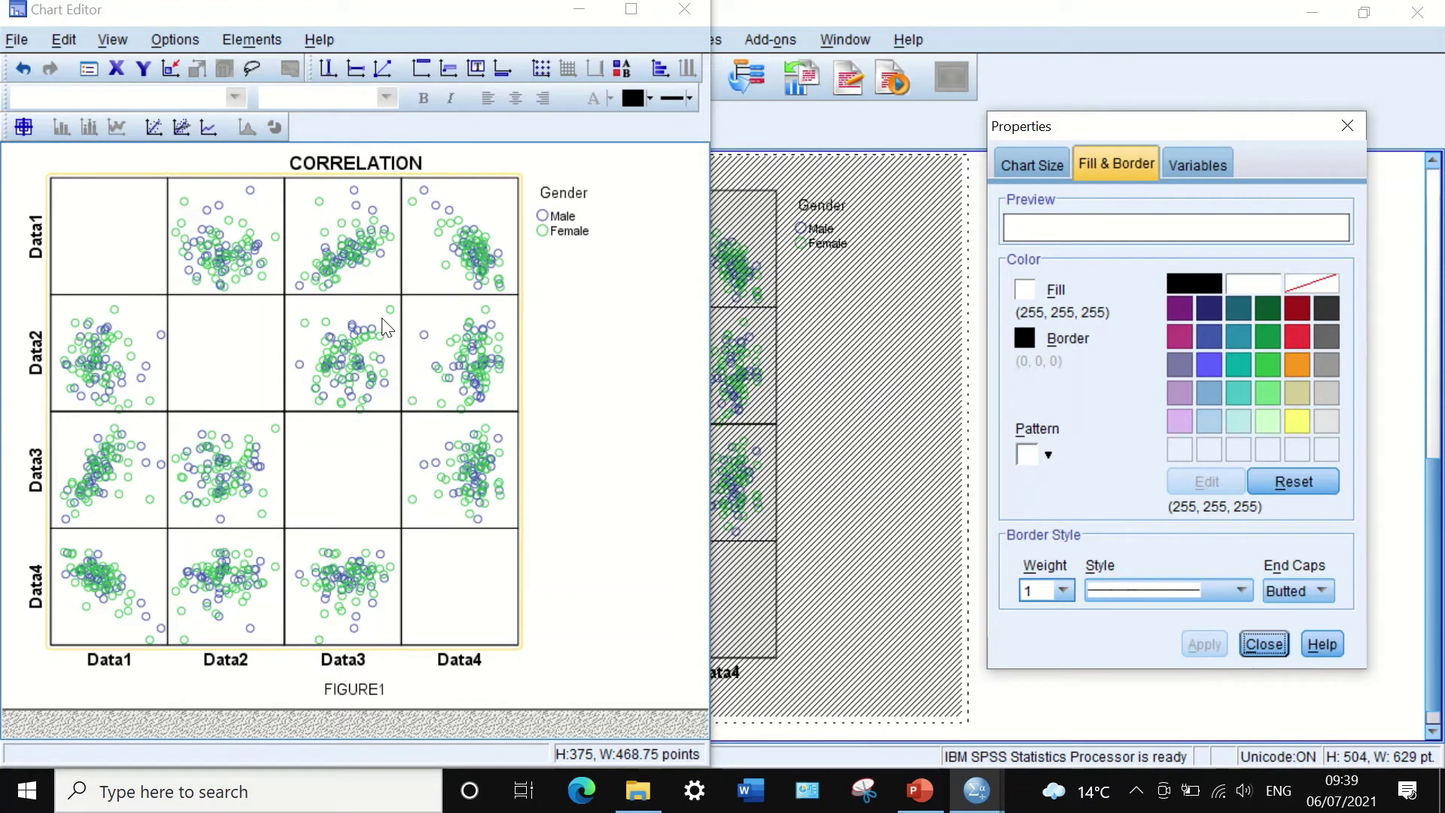
click(1029, 156)
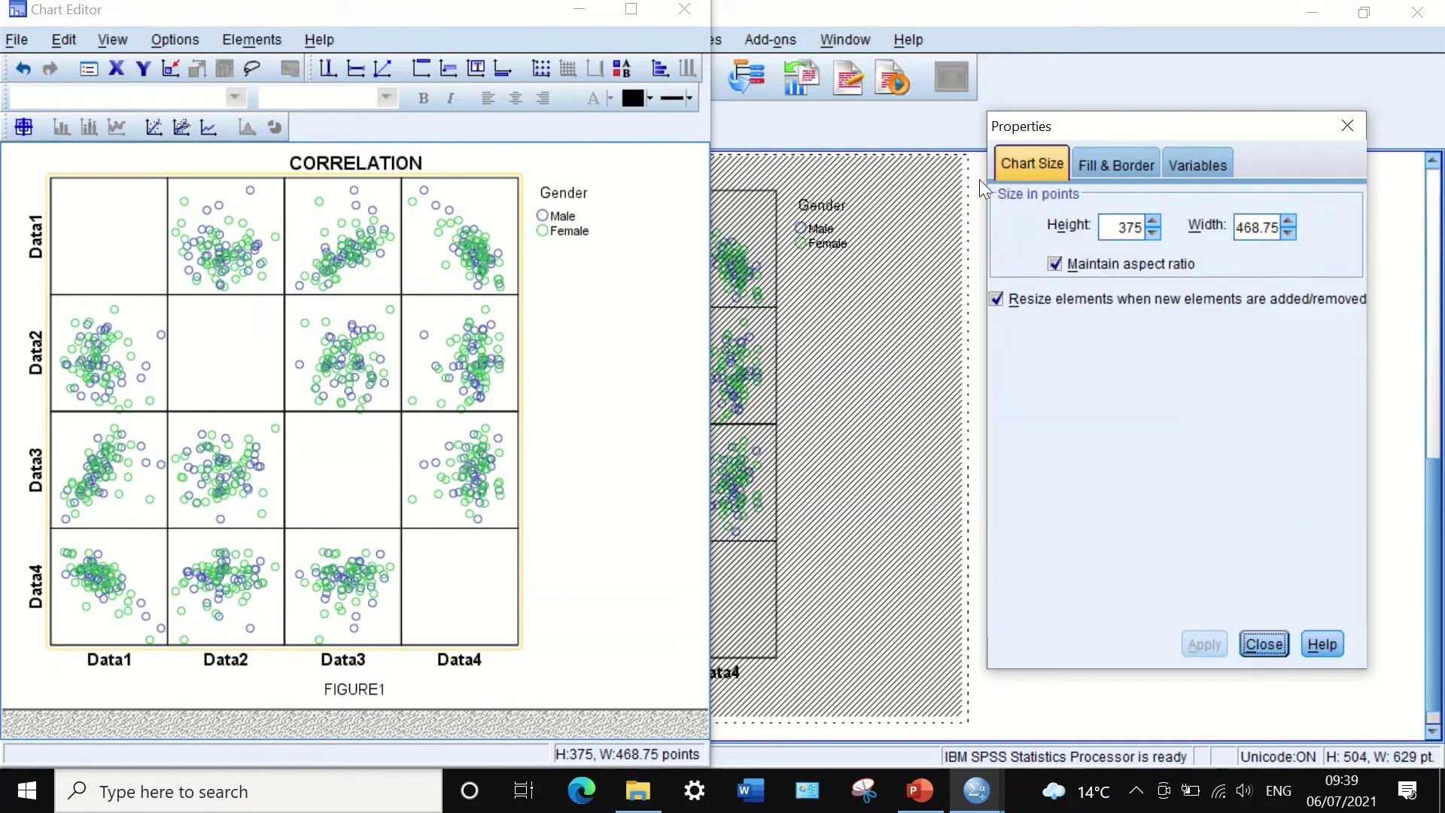
click(1196, 165)
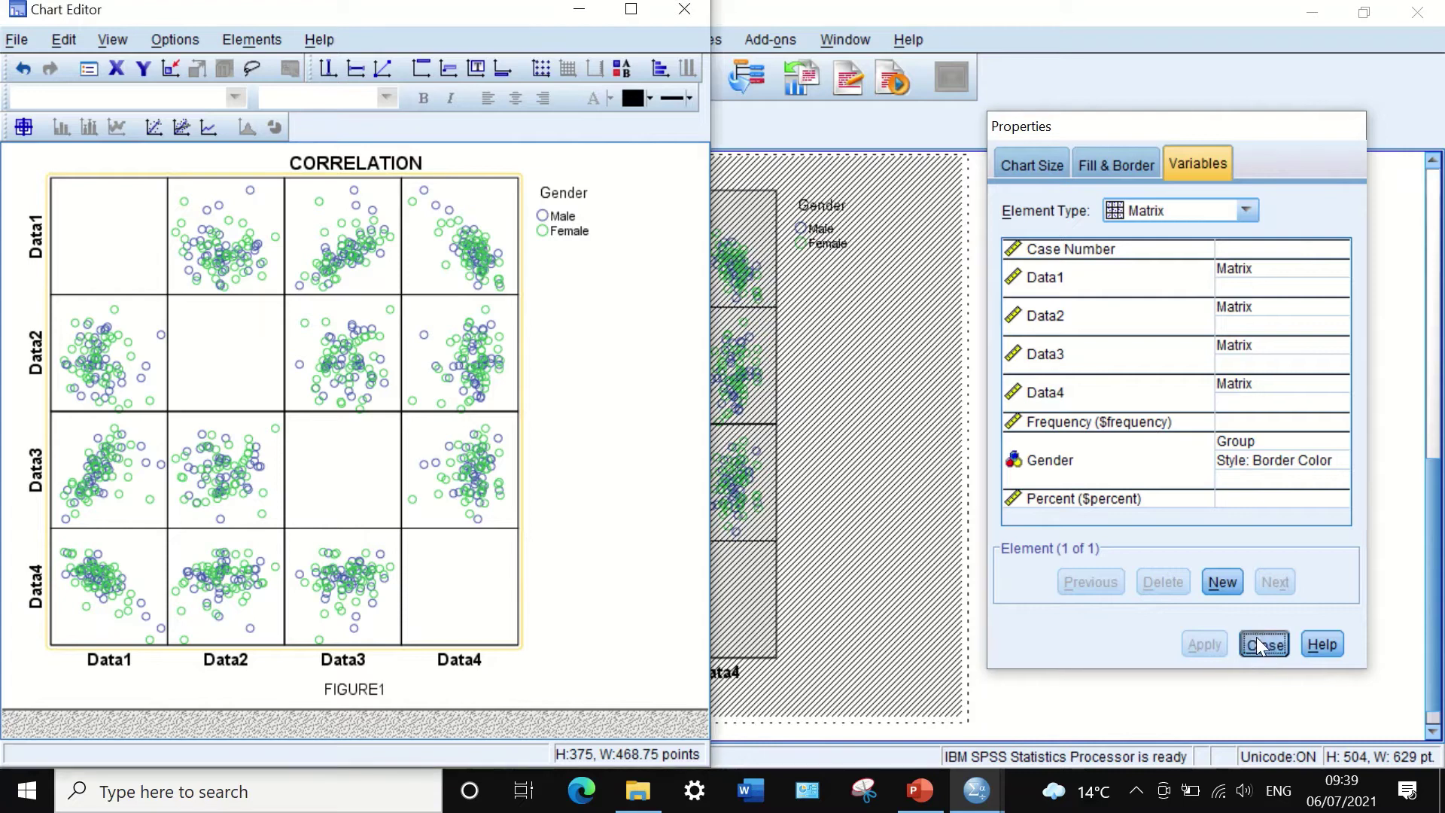
click(1258, 641)
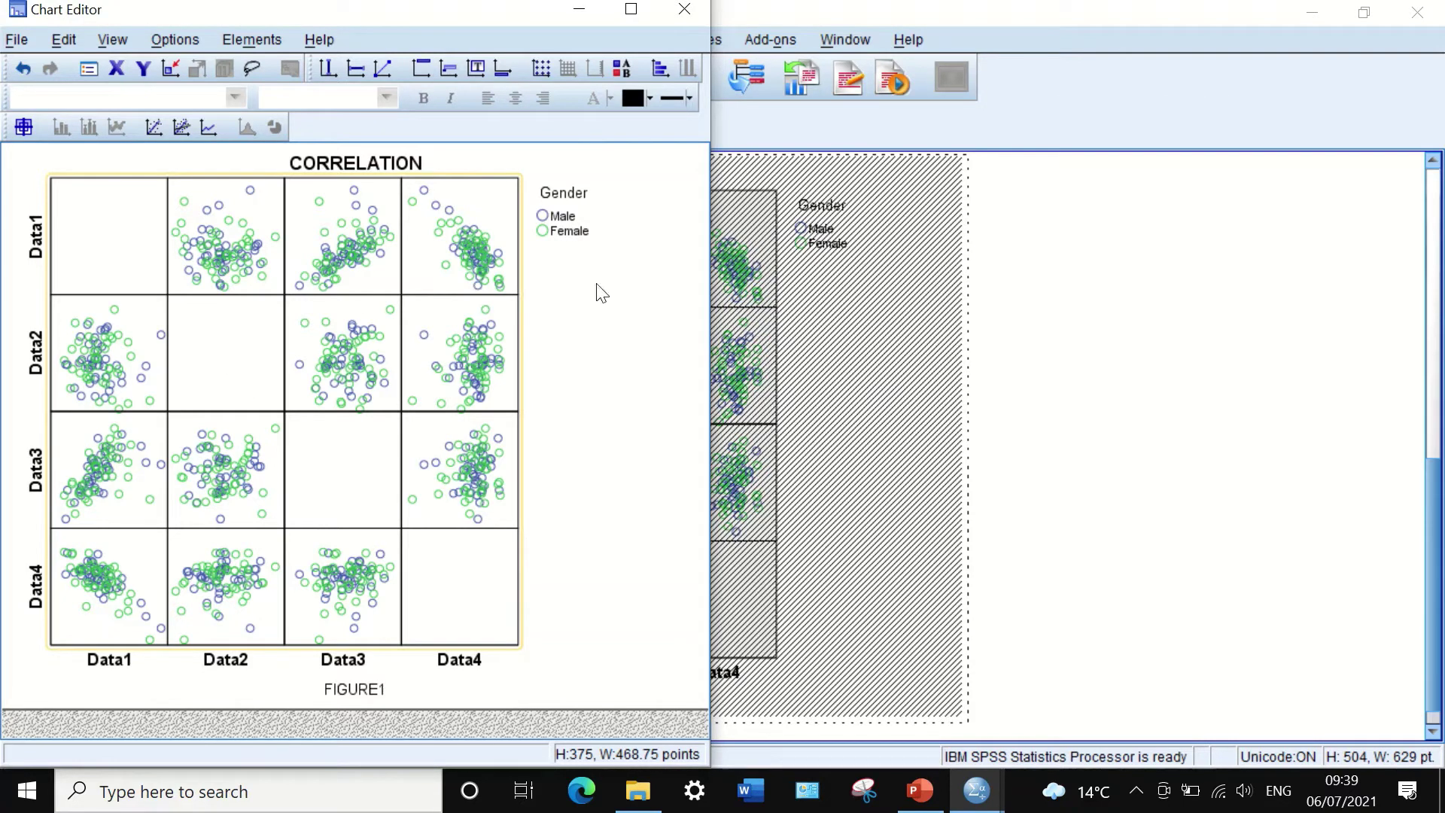
- Add a linear fit line at total to all the scatterplots in the matrix
click(180, 185)
click(180, 184)
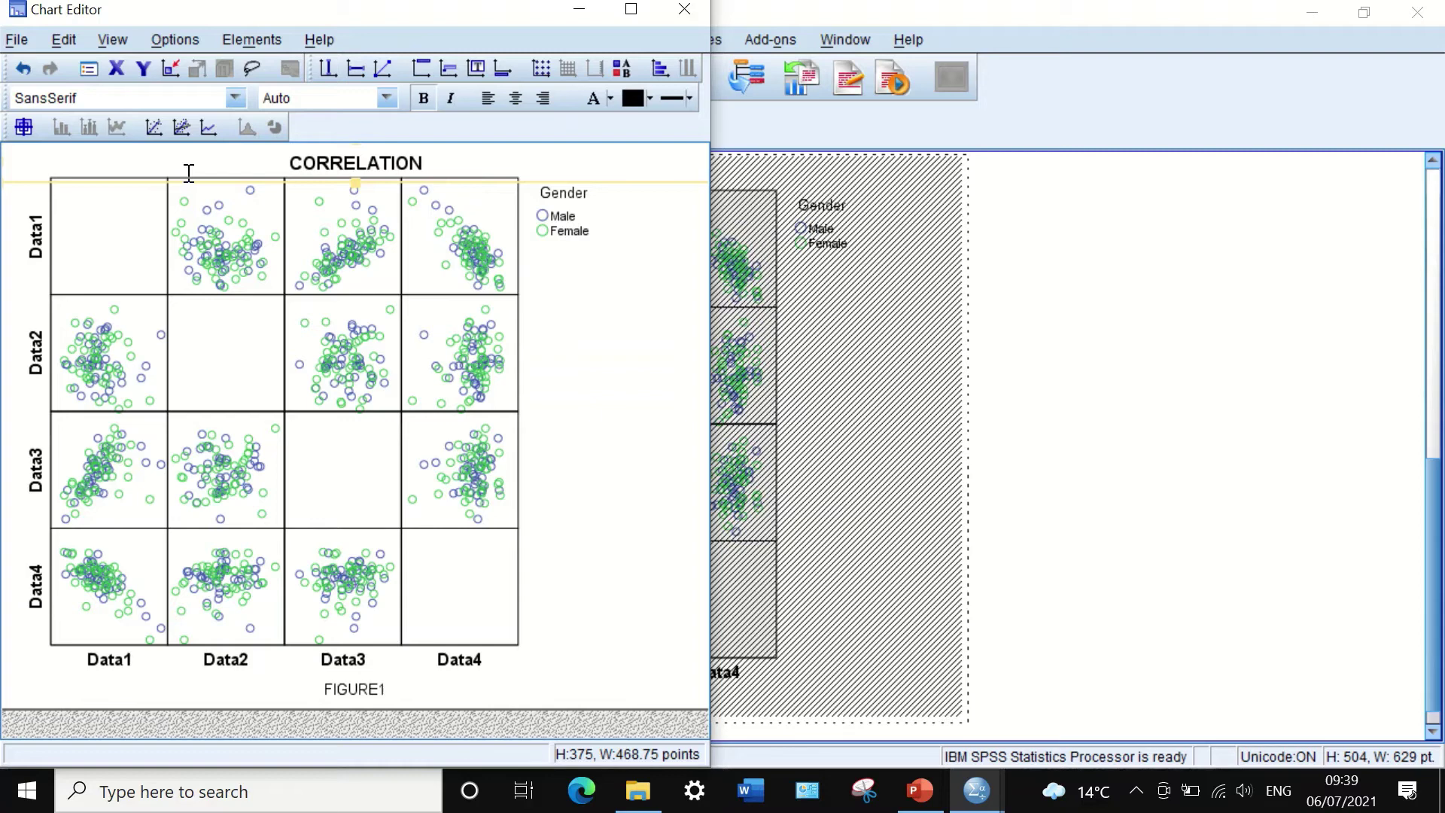
click(245, 34)
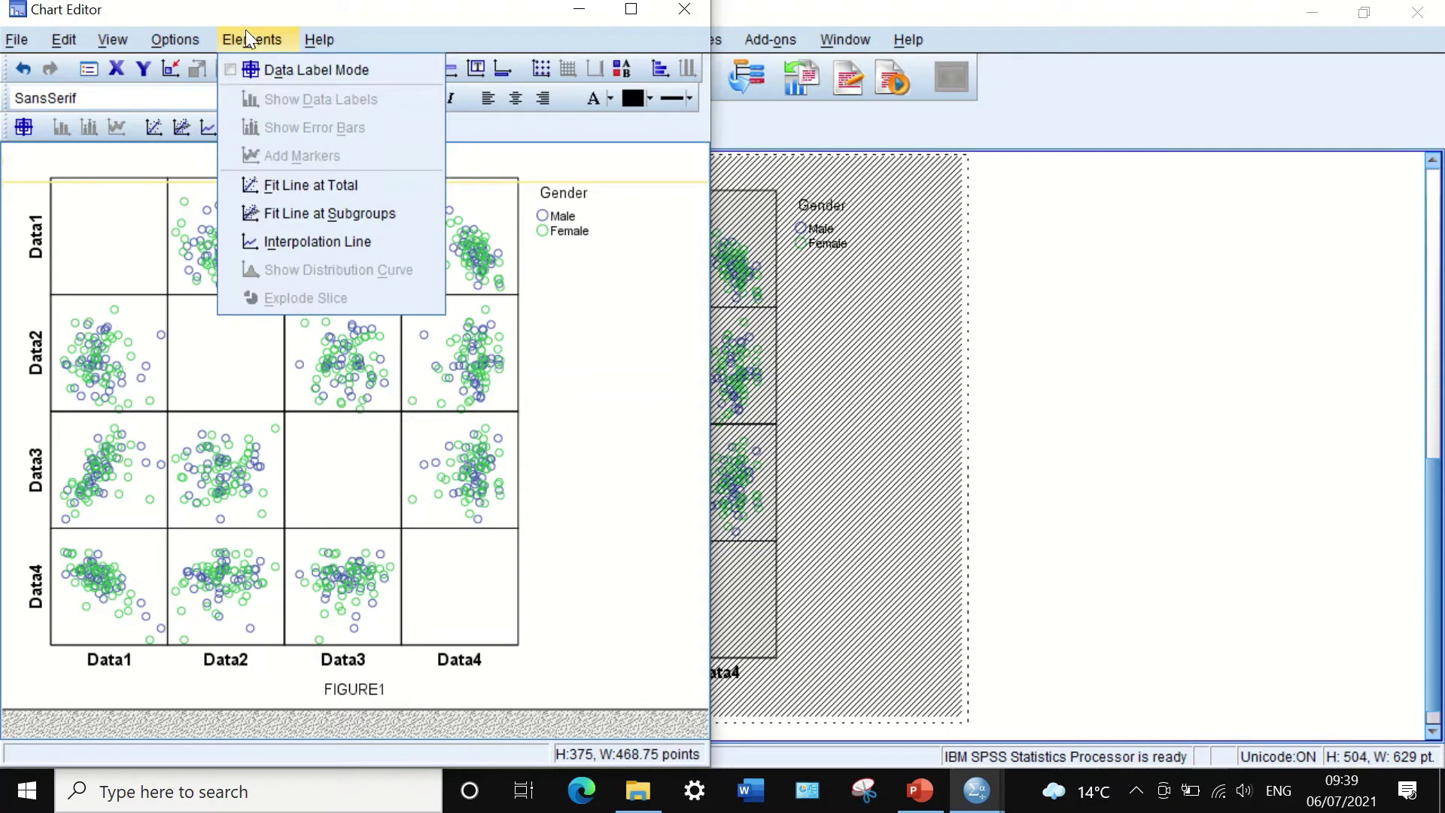
click(283, 194)
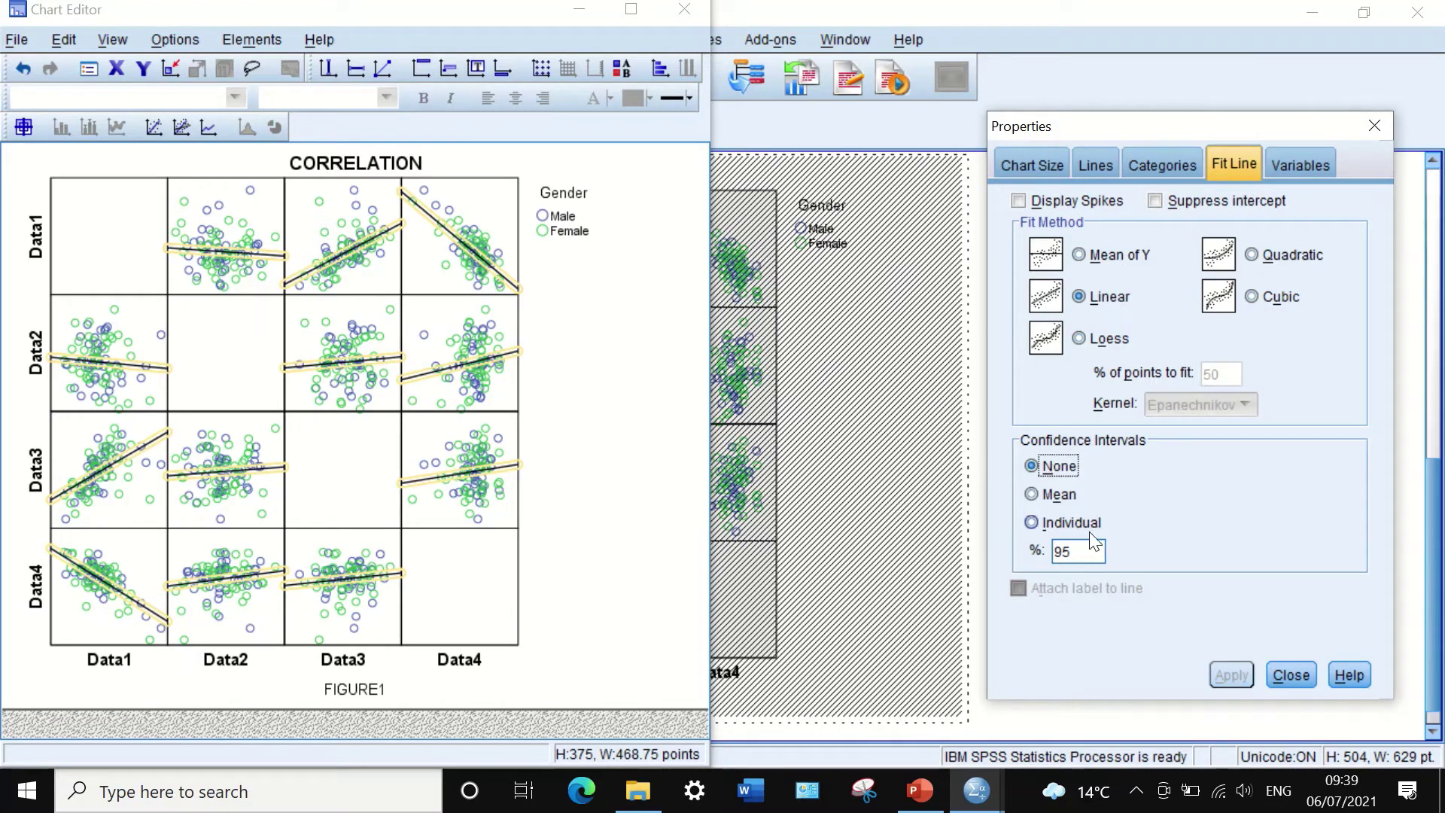
- Change the fit lines' colour to dark red (162, 22, 25) and apply it
click(1313, 158)
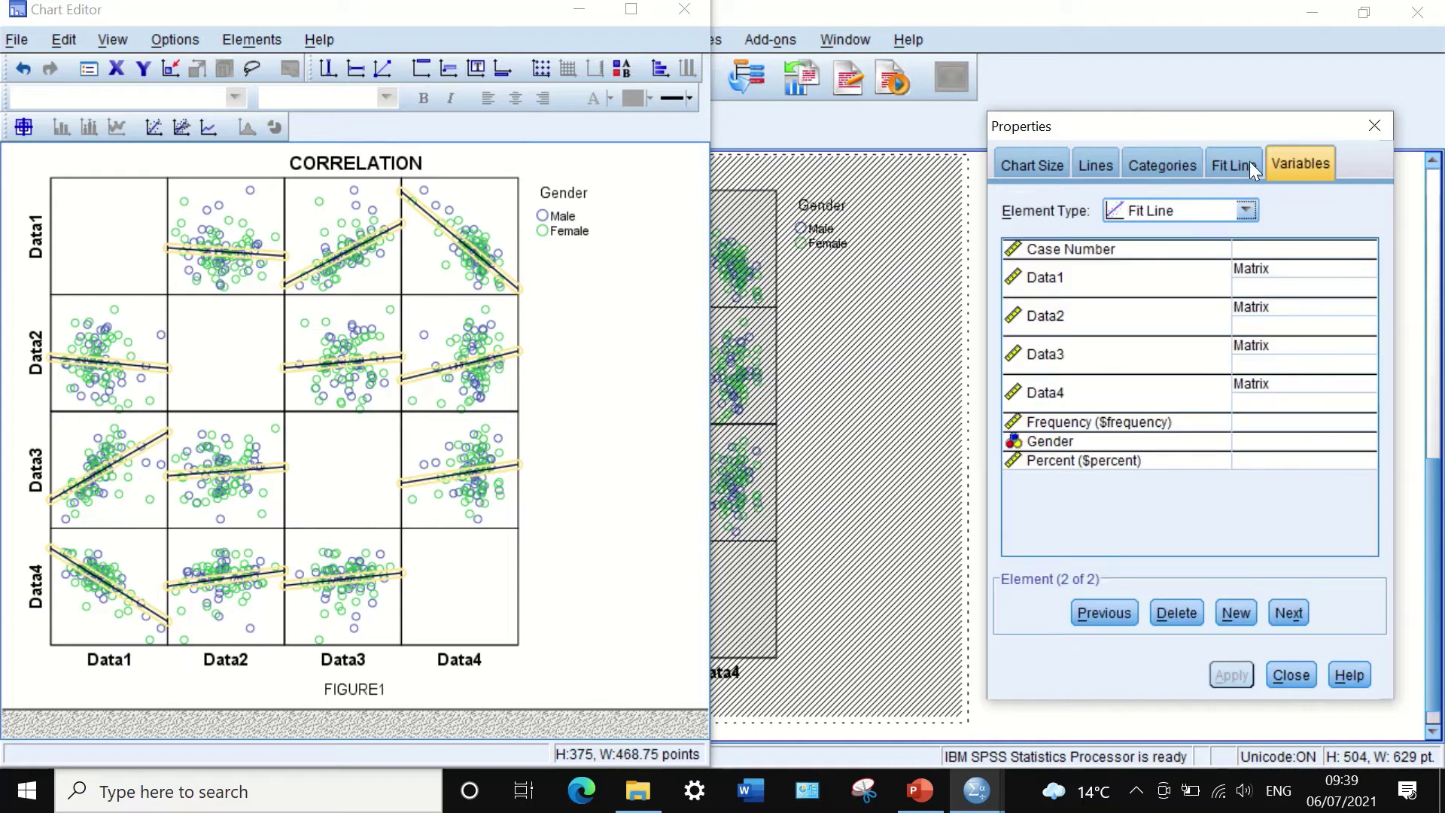
click(1164, 166)
click(1087, 168)
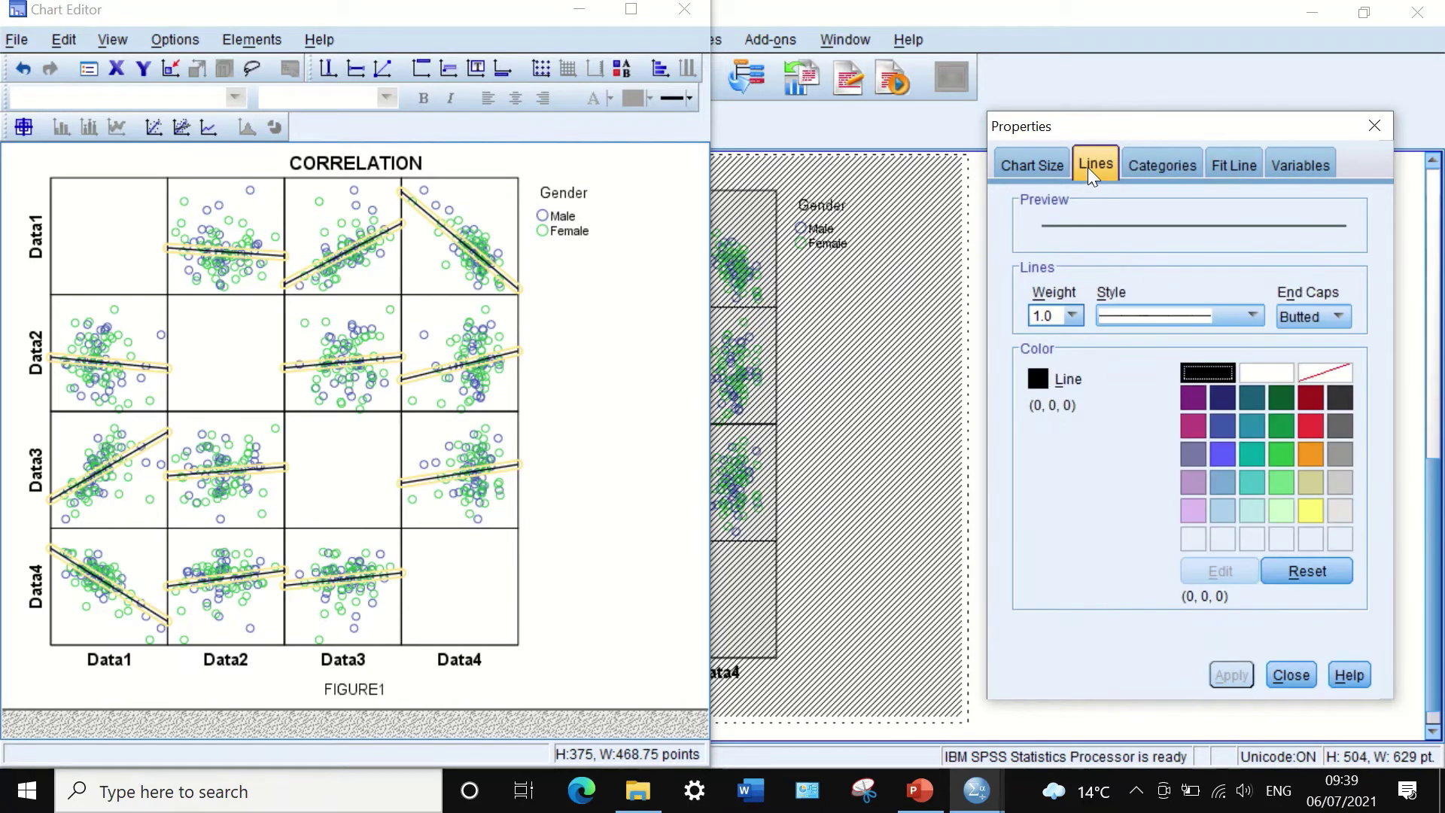
click(1241, 310)
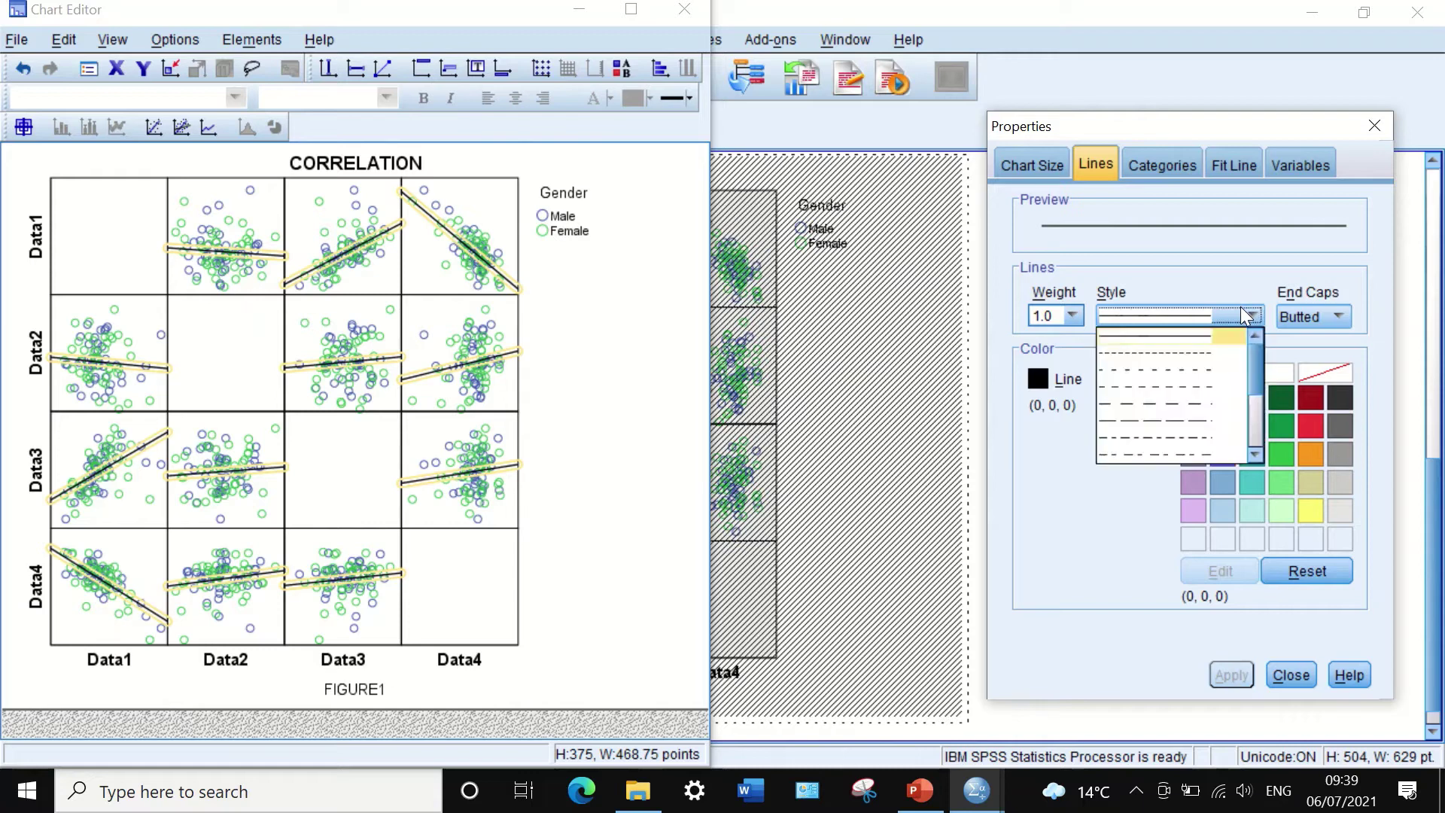
click(1209, 274)
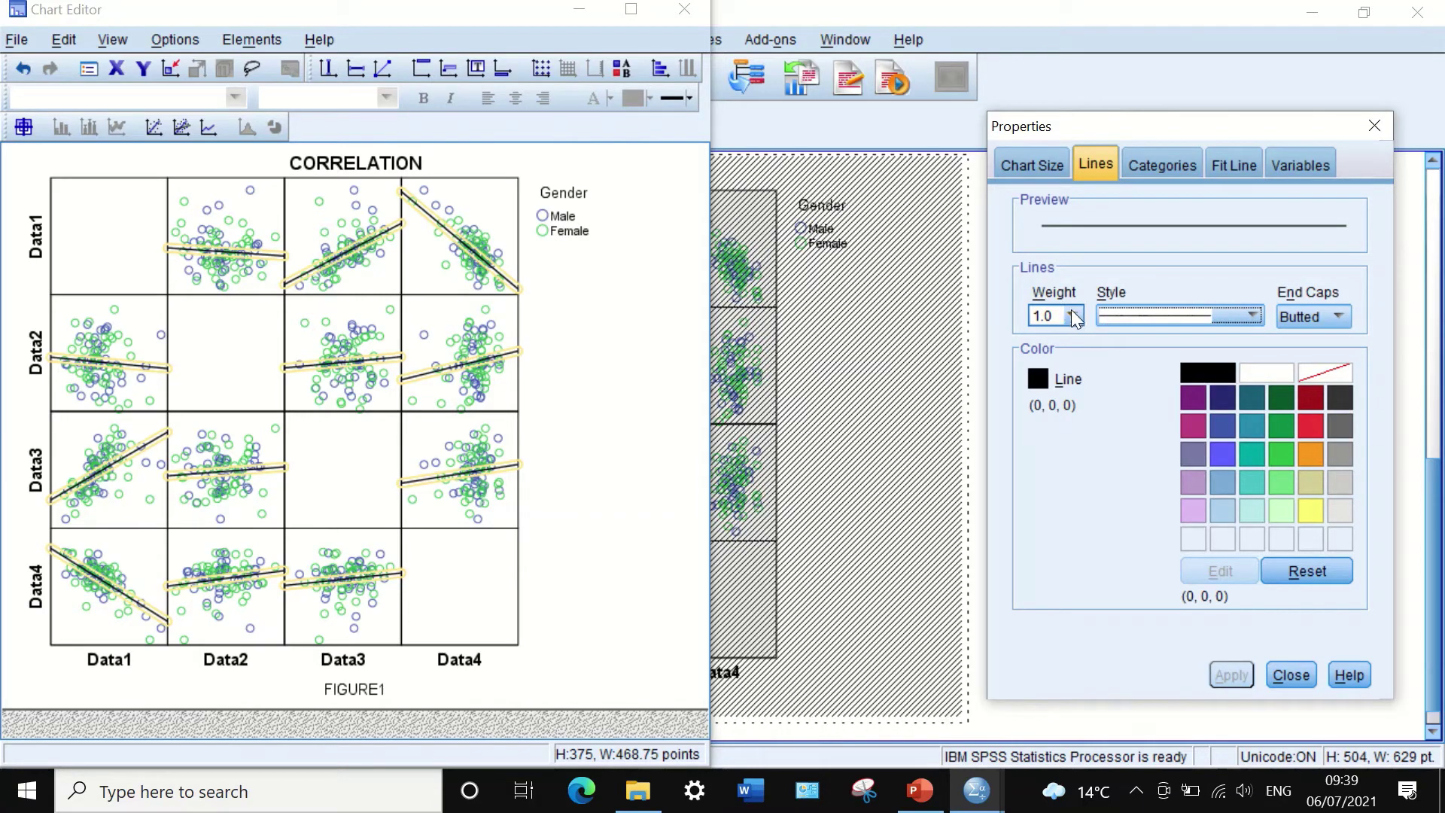
click(1308, 398)
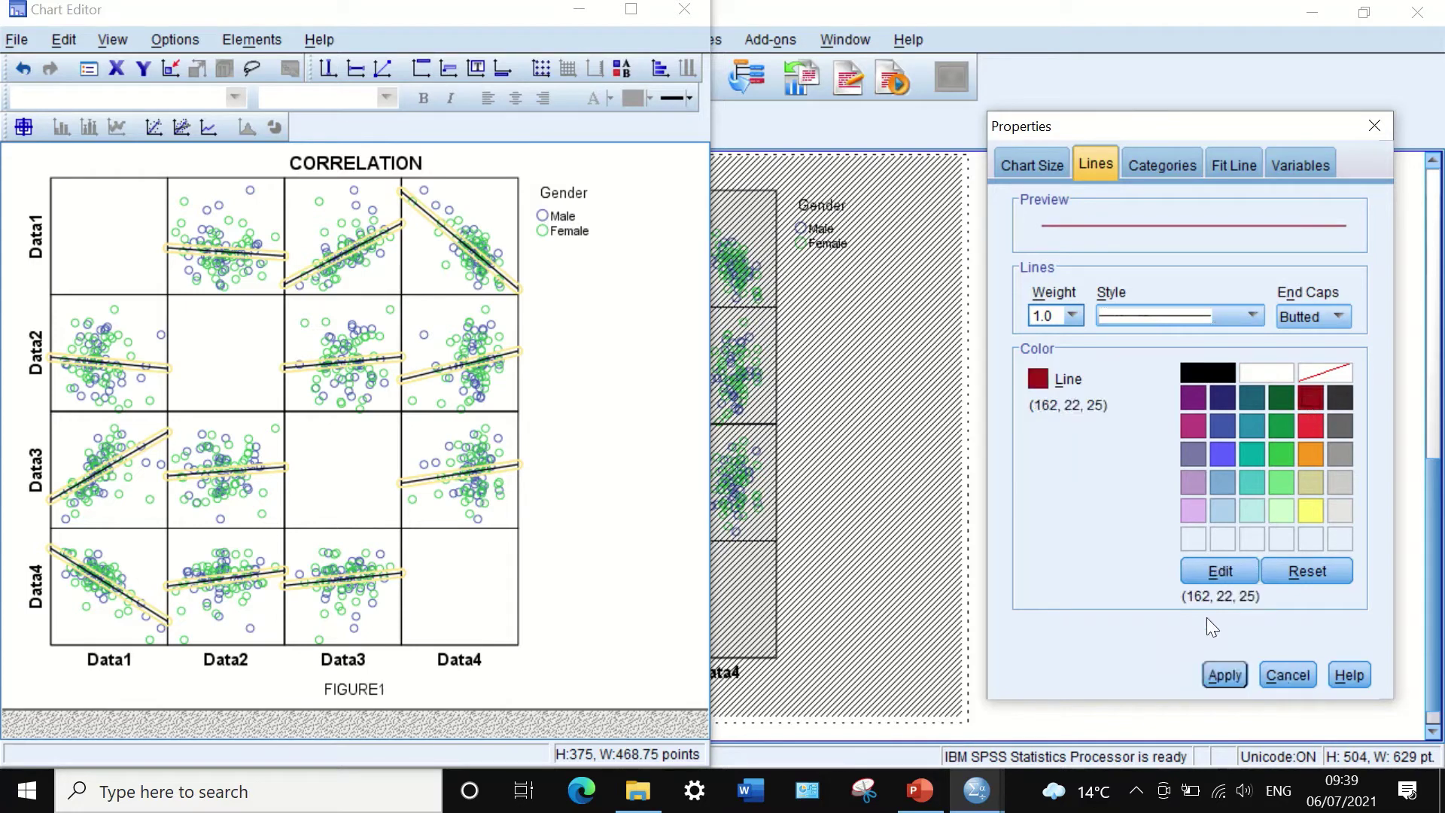
click(1223, 675)
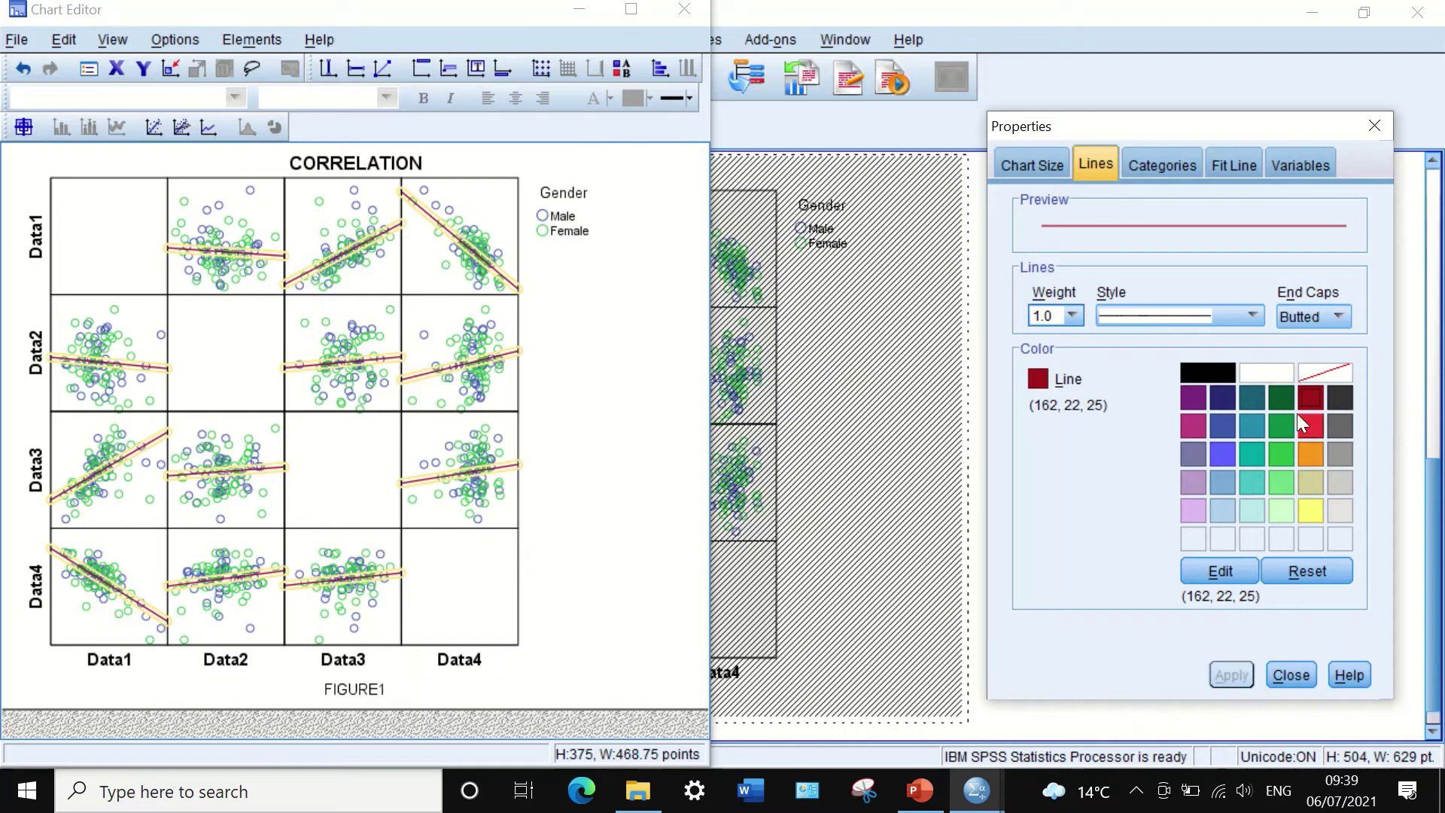
click(1282, 670)
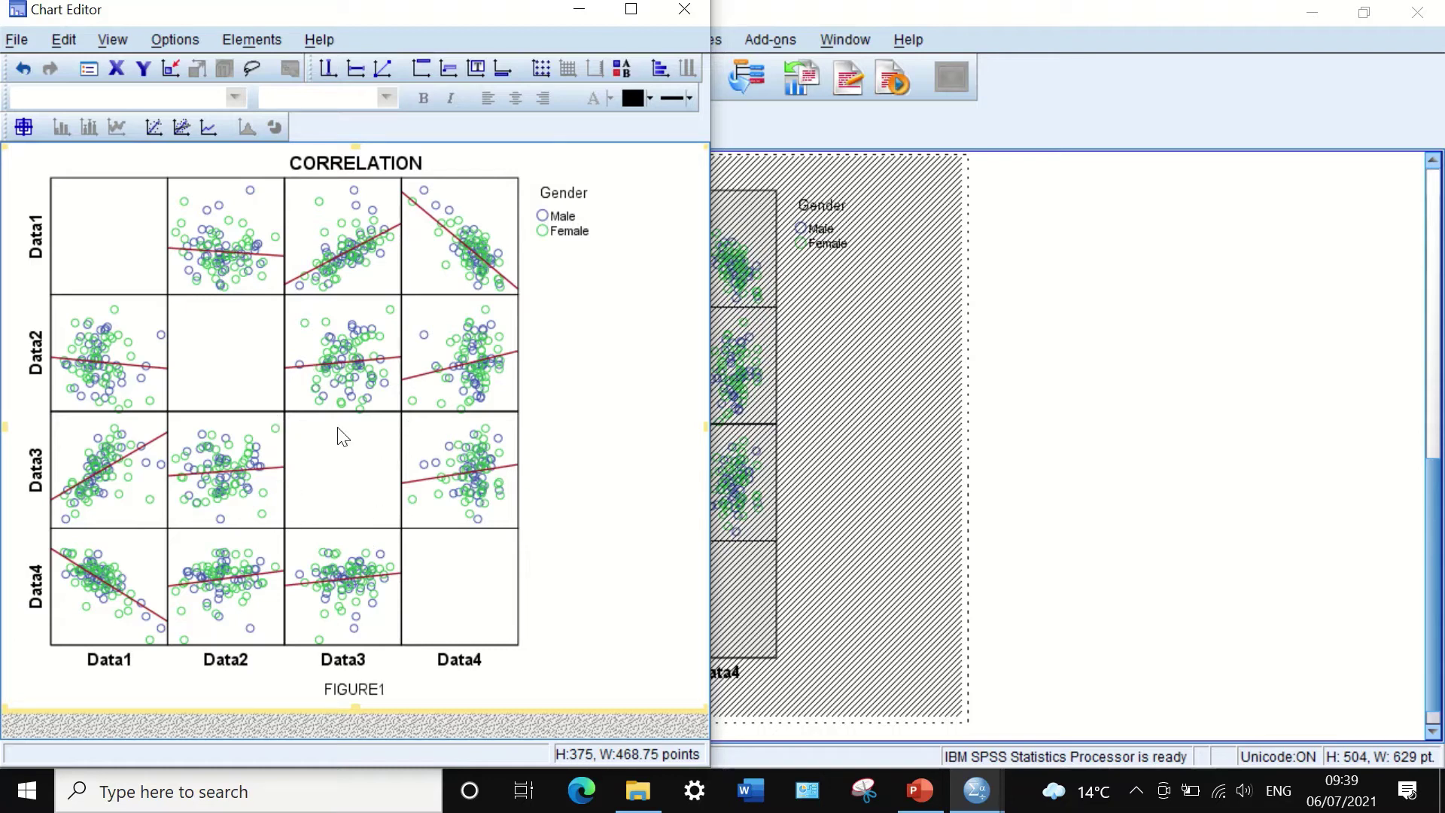
double_click(254, 193)
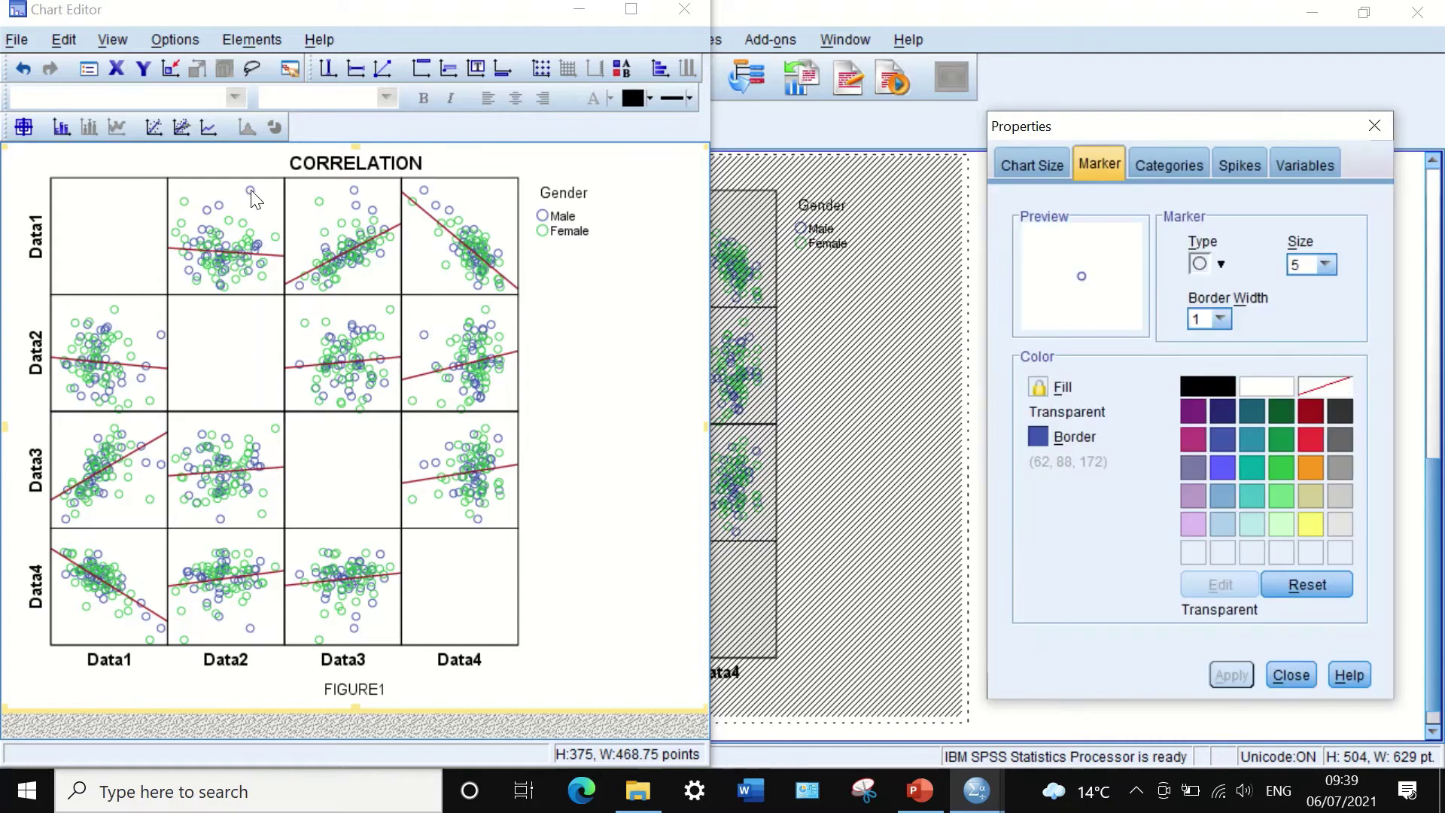
click(1220, 265)
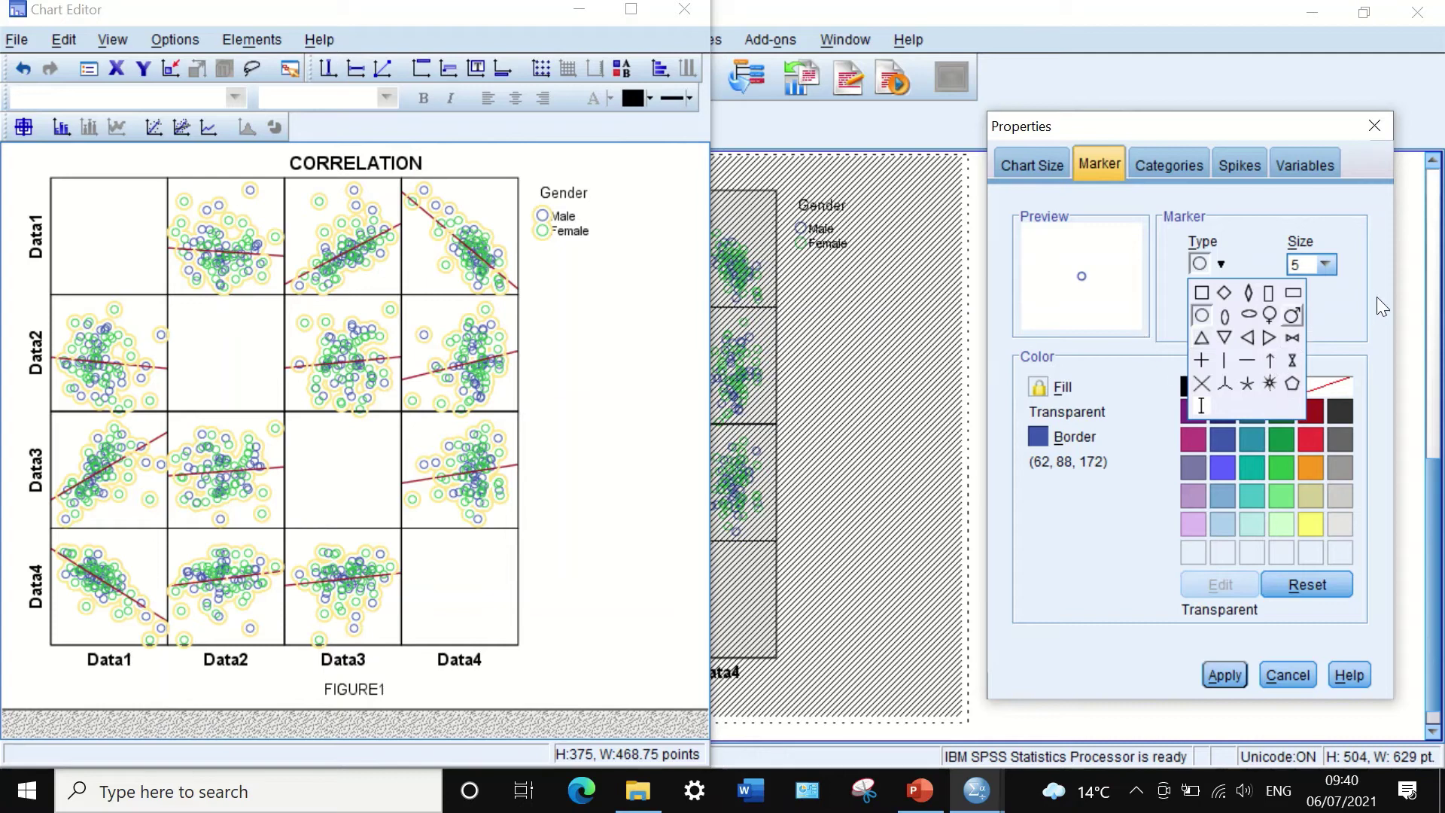
click(1332, 301)
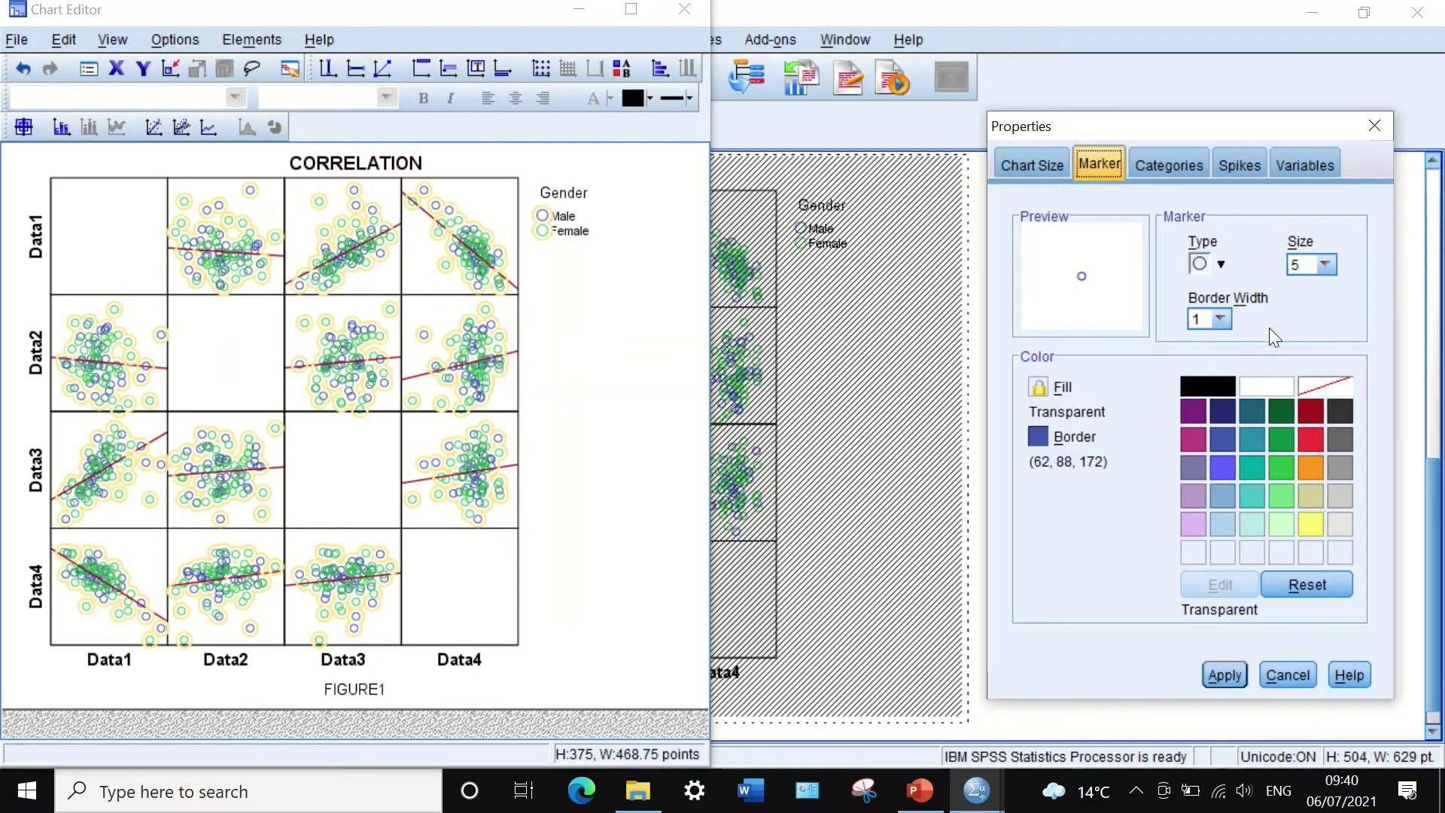
click(1214, 675)
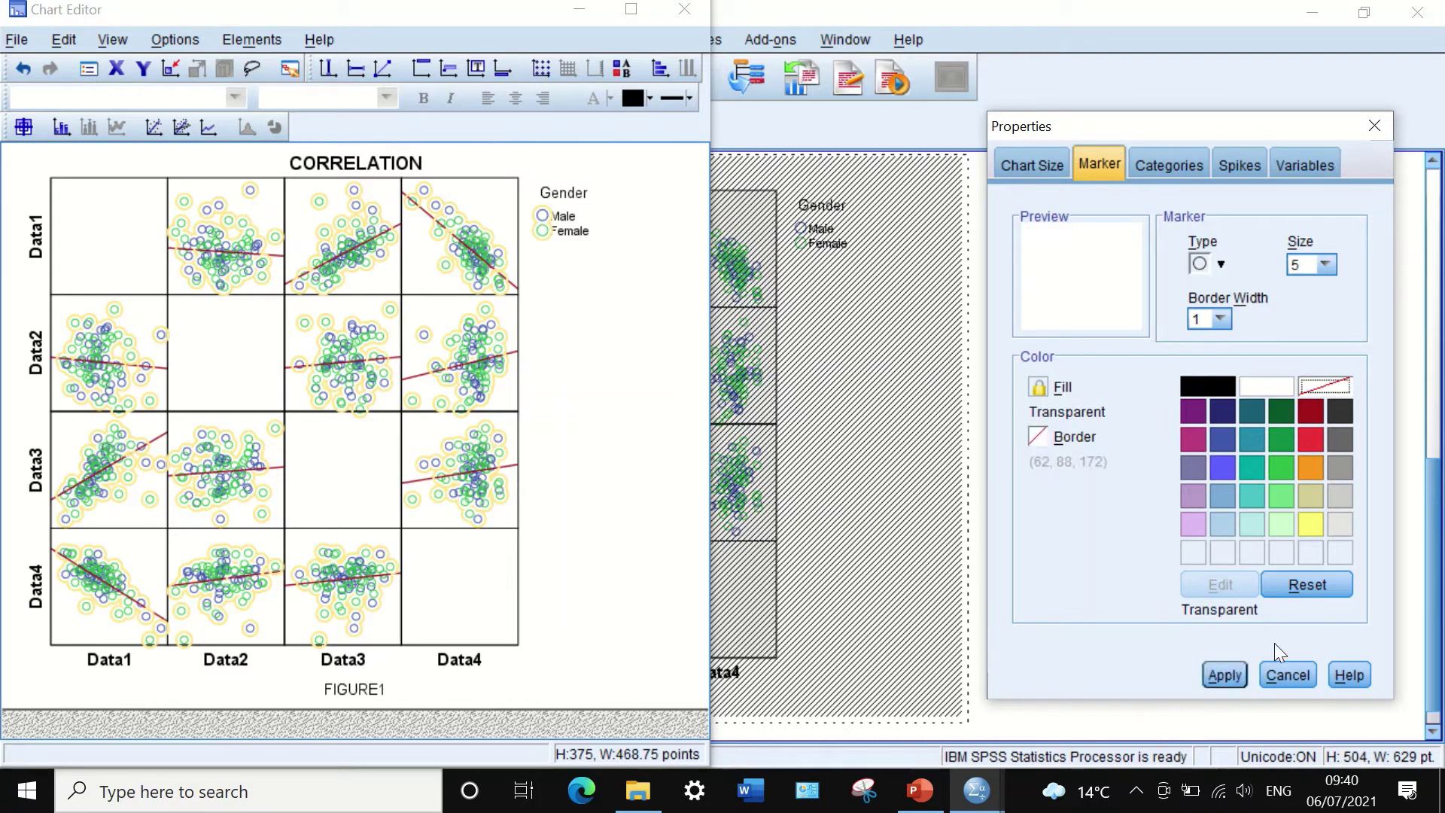
click(1286, 675)
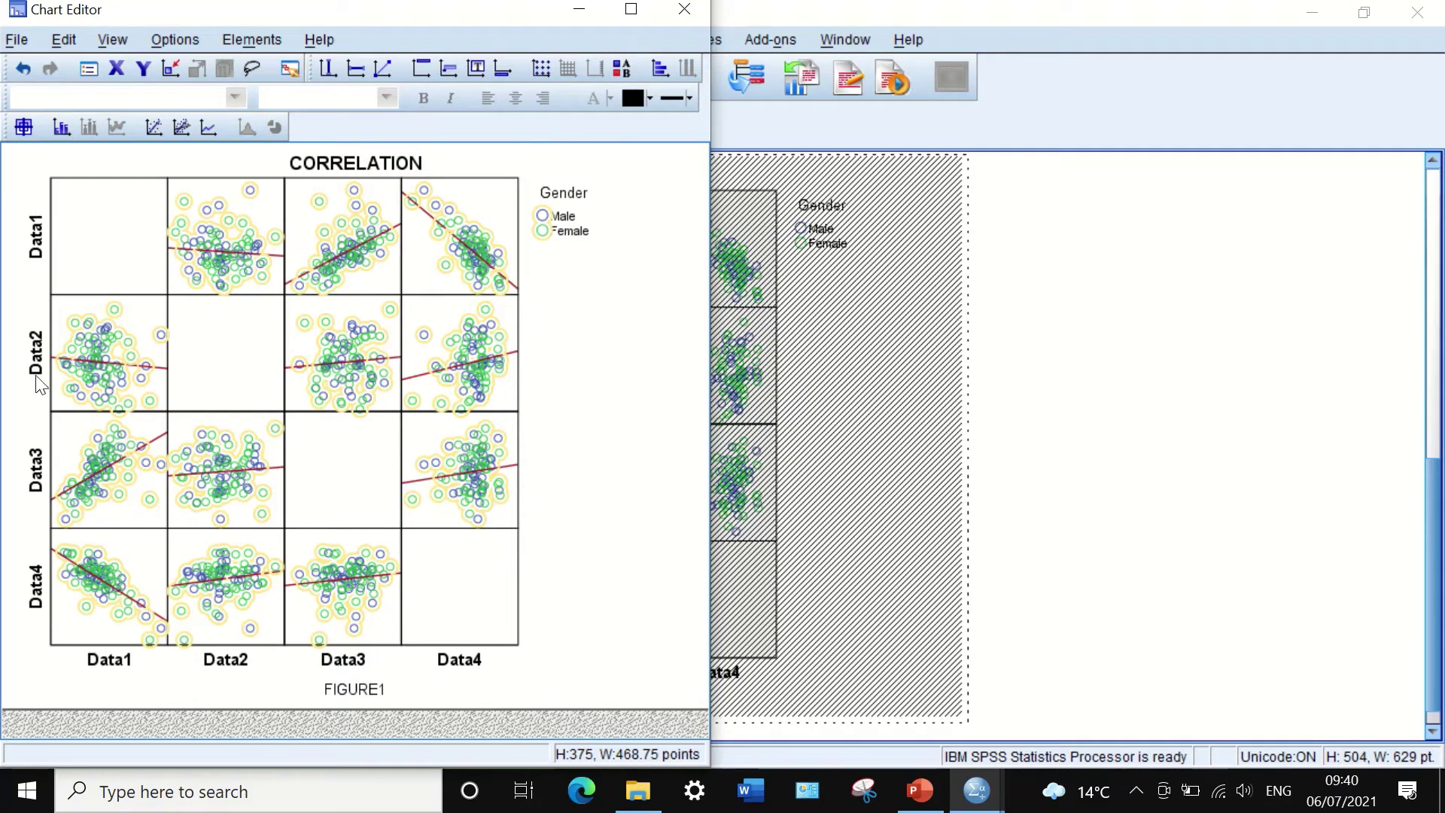
- Try to edit the text of the Data1 label on the vertical axis
click(36, 258)
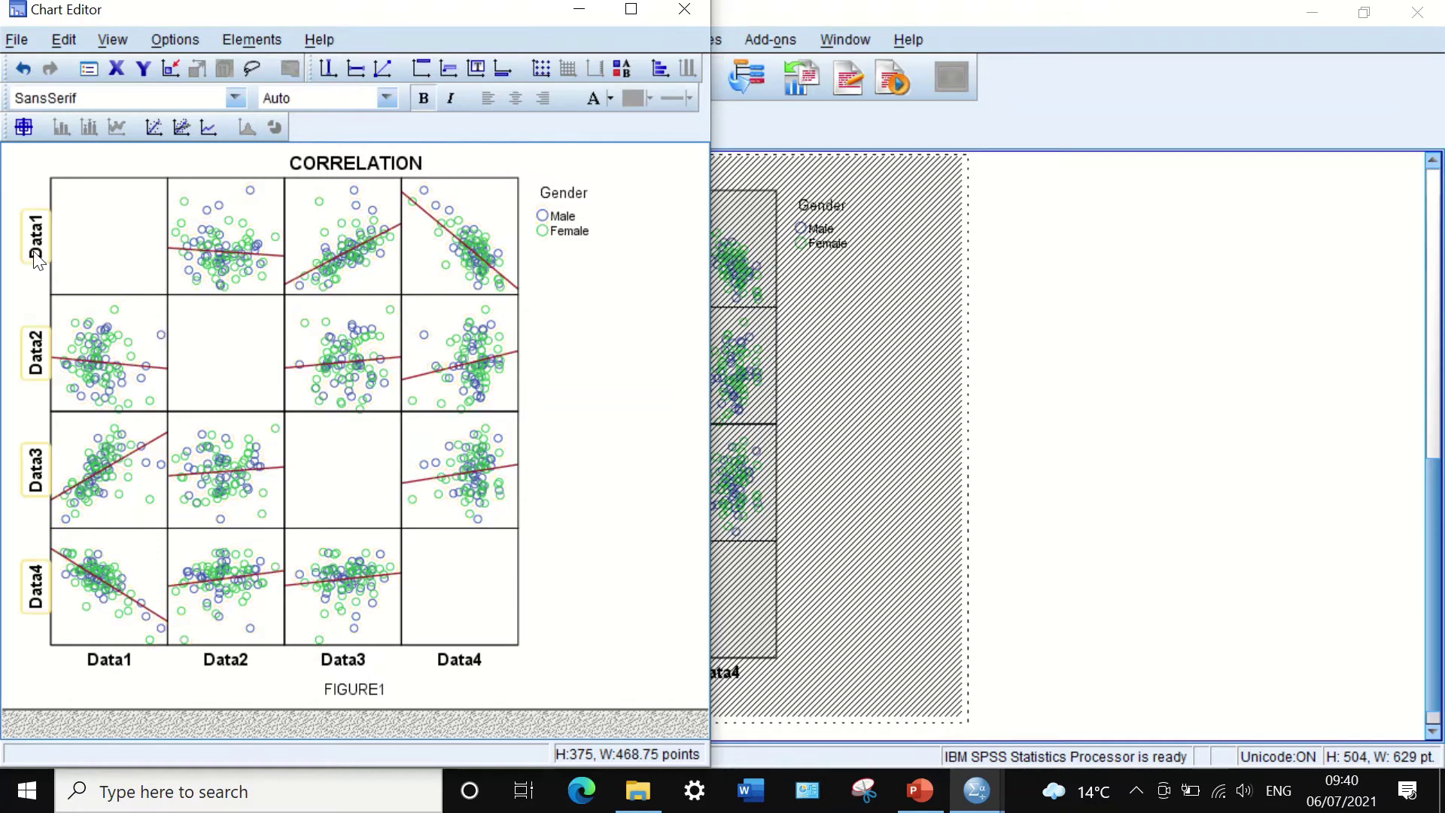
double_click(35, 256)
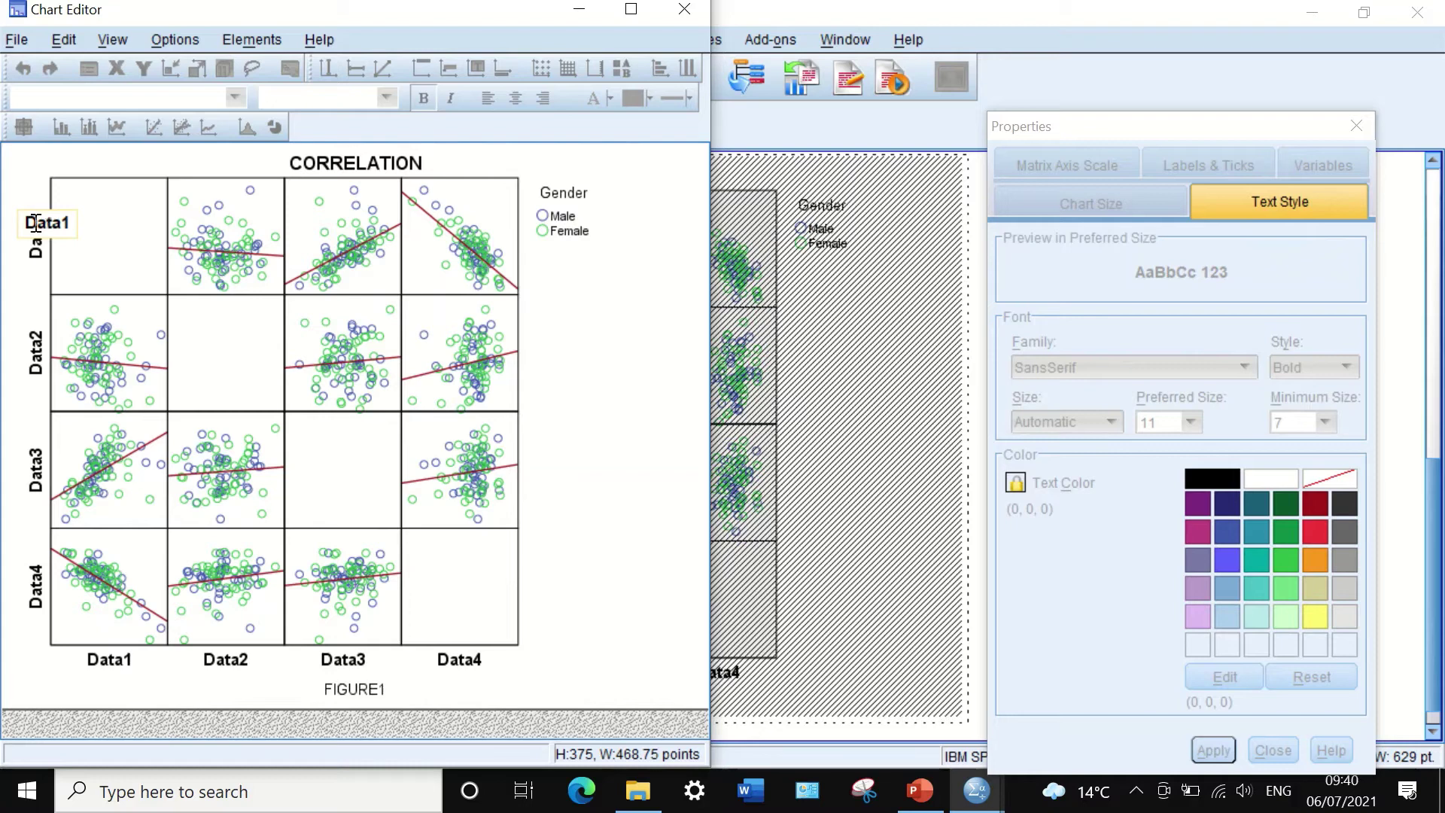
click(31, 222)
text(V)
key(BackSpace)
click(35, 245)
click(35, 244)
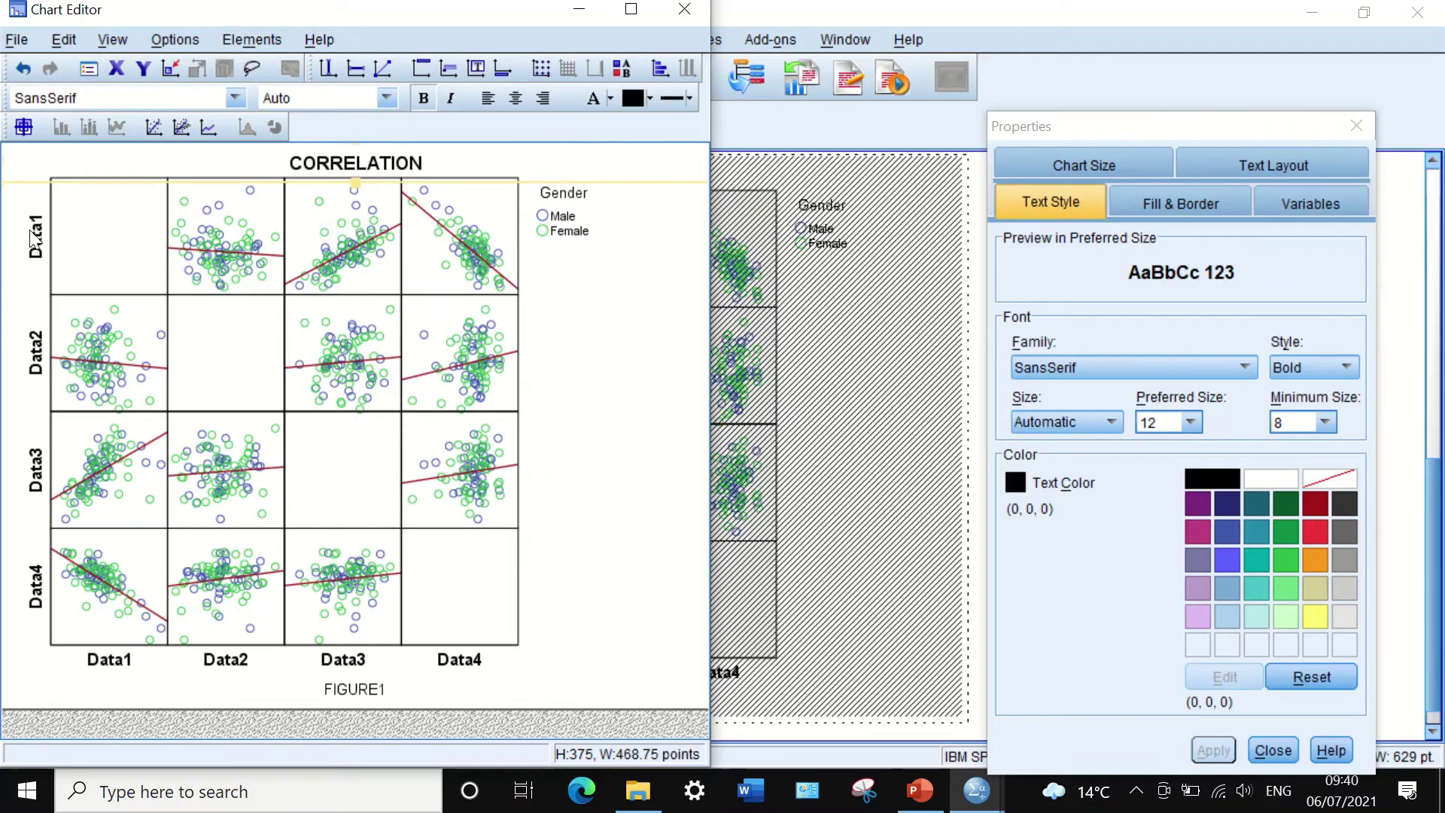
- Set the vertical axis variable labels to green text (13, 141, 70) with a preferred size of 14
click(34, 240)
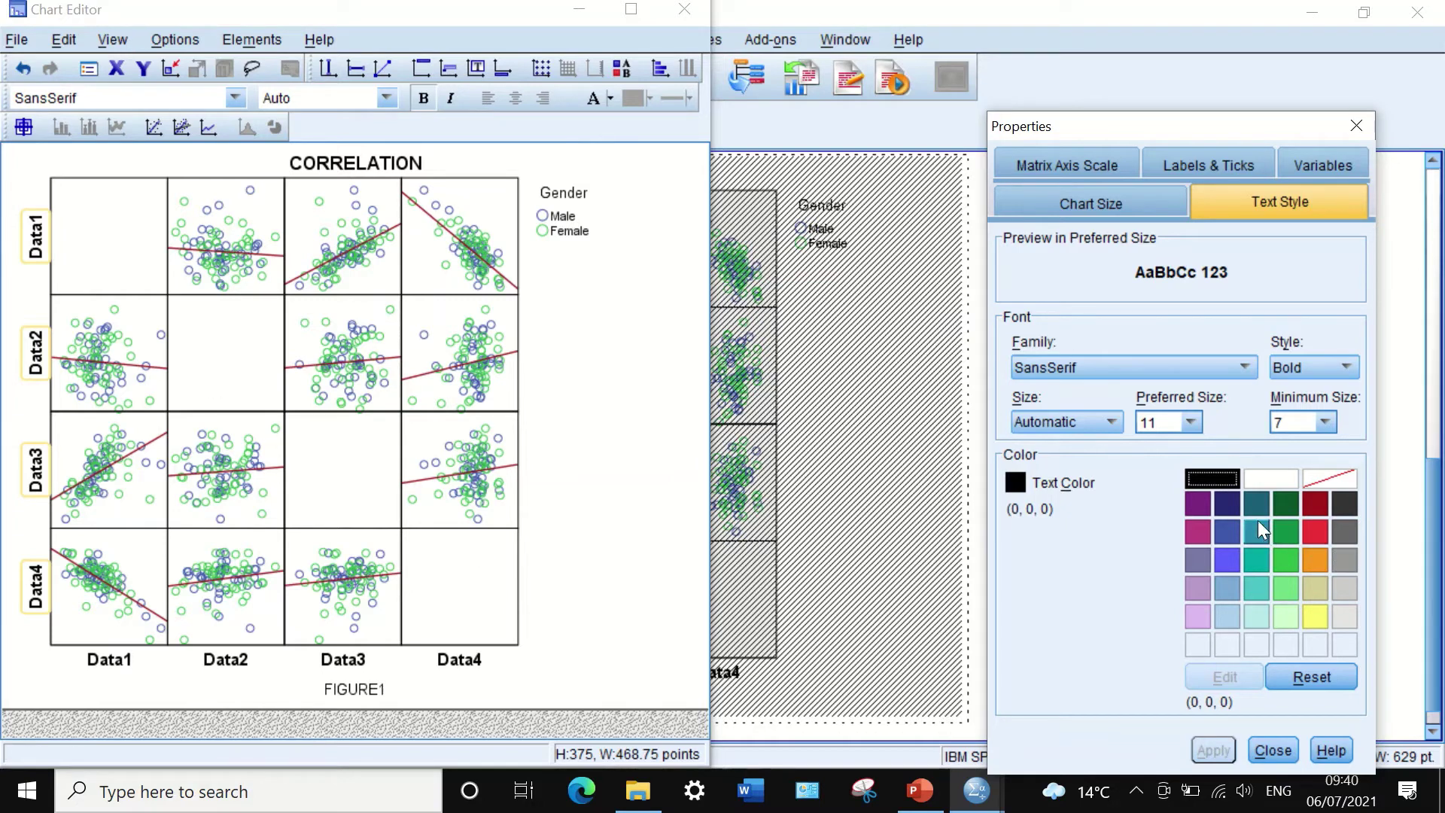
click(1282, 531)
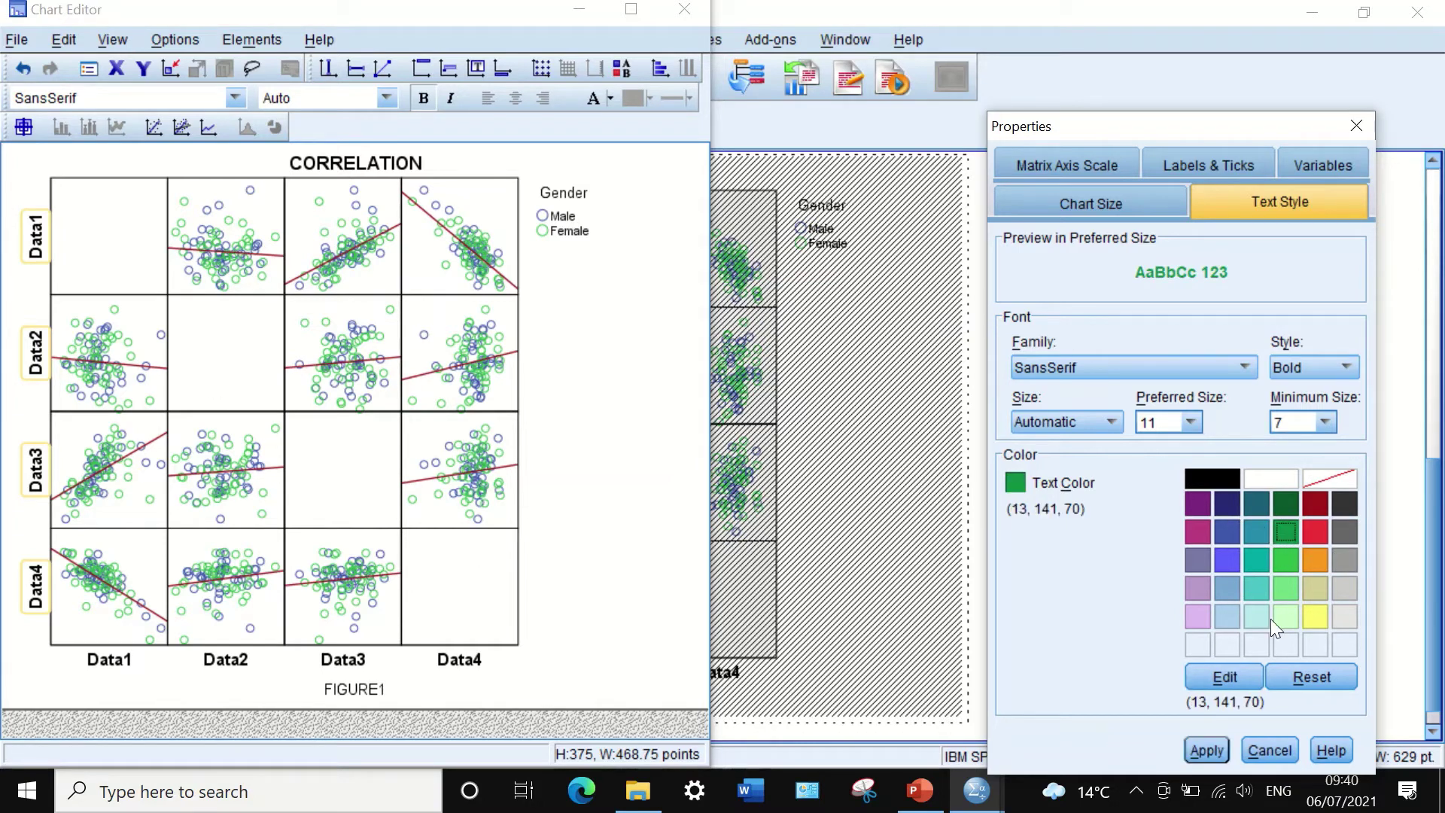
click(1208, 750)
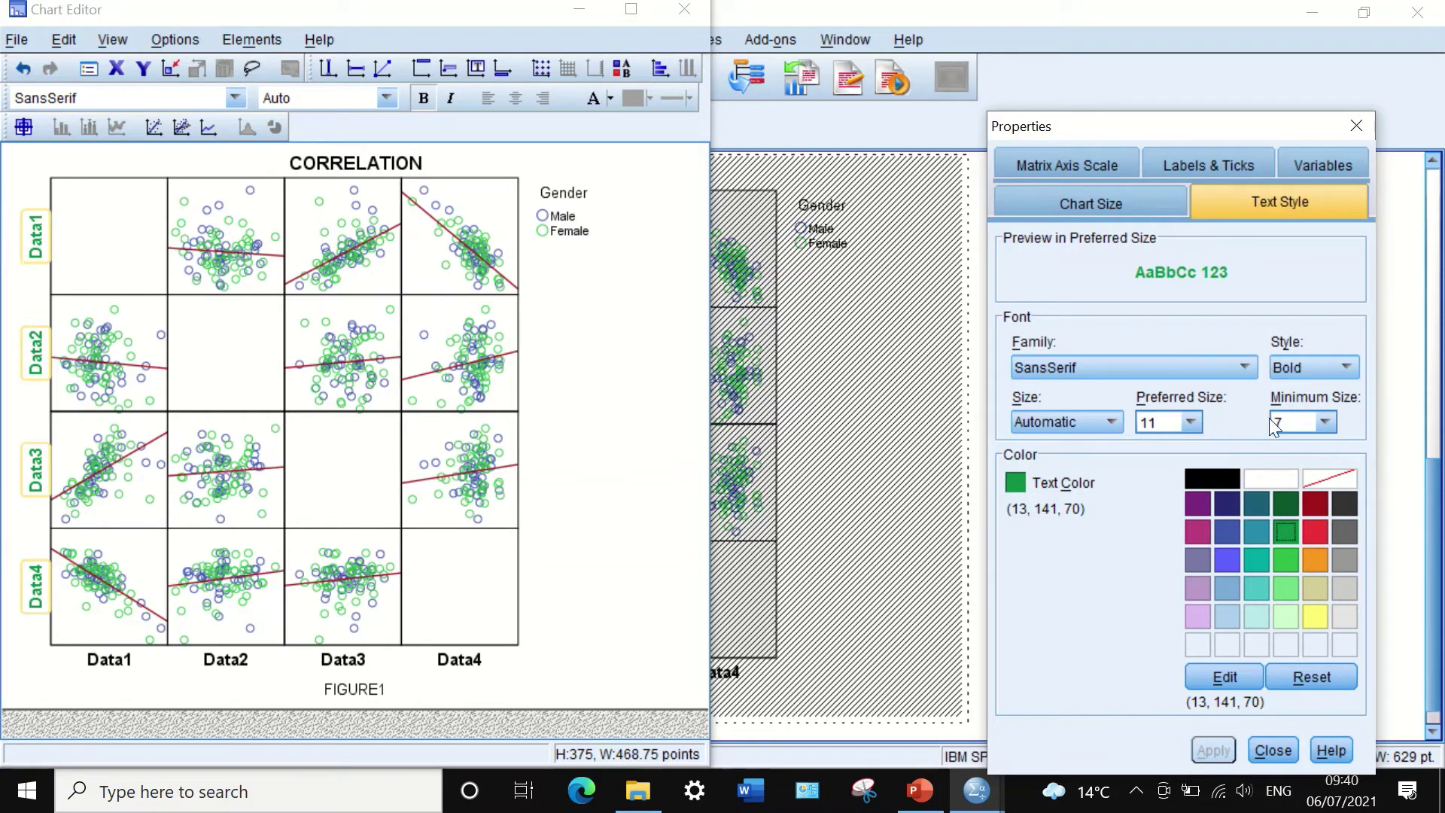
click(1197, 426)
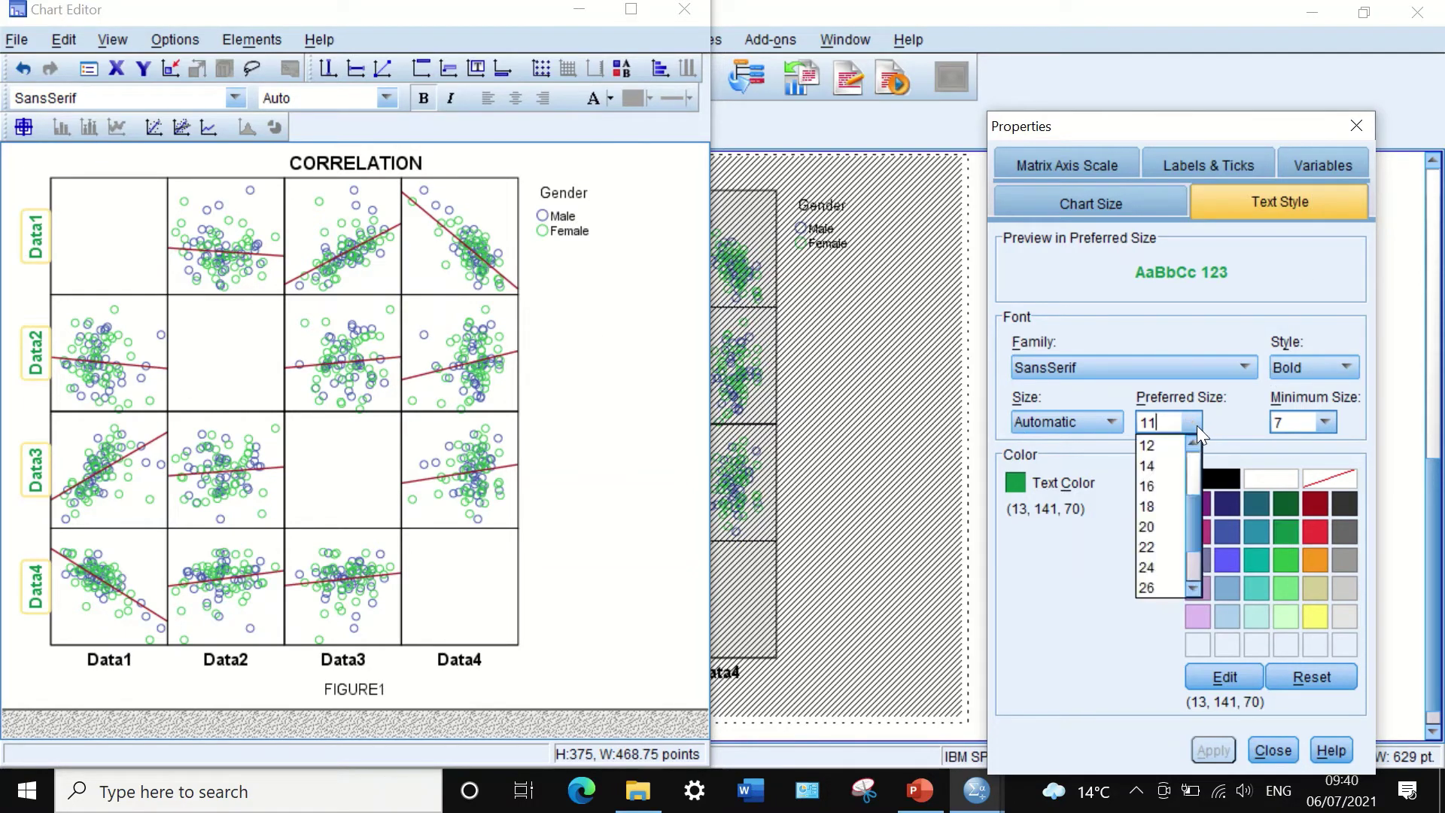
click(1171, 467)
click(1206, 751)
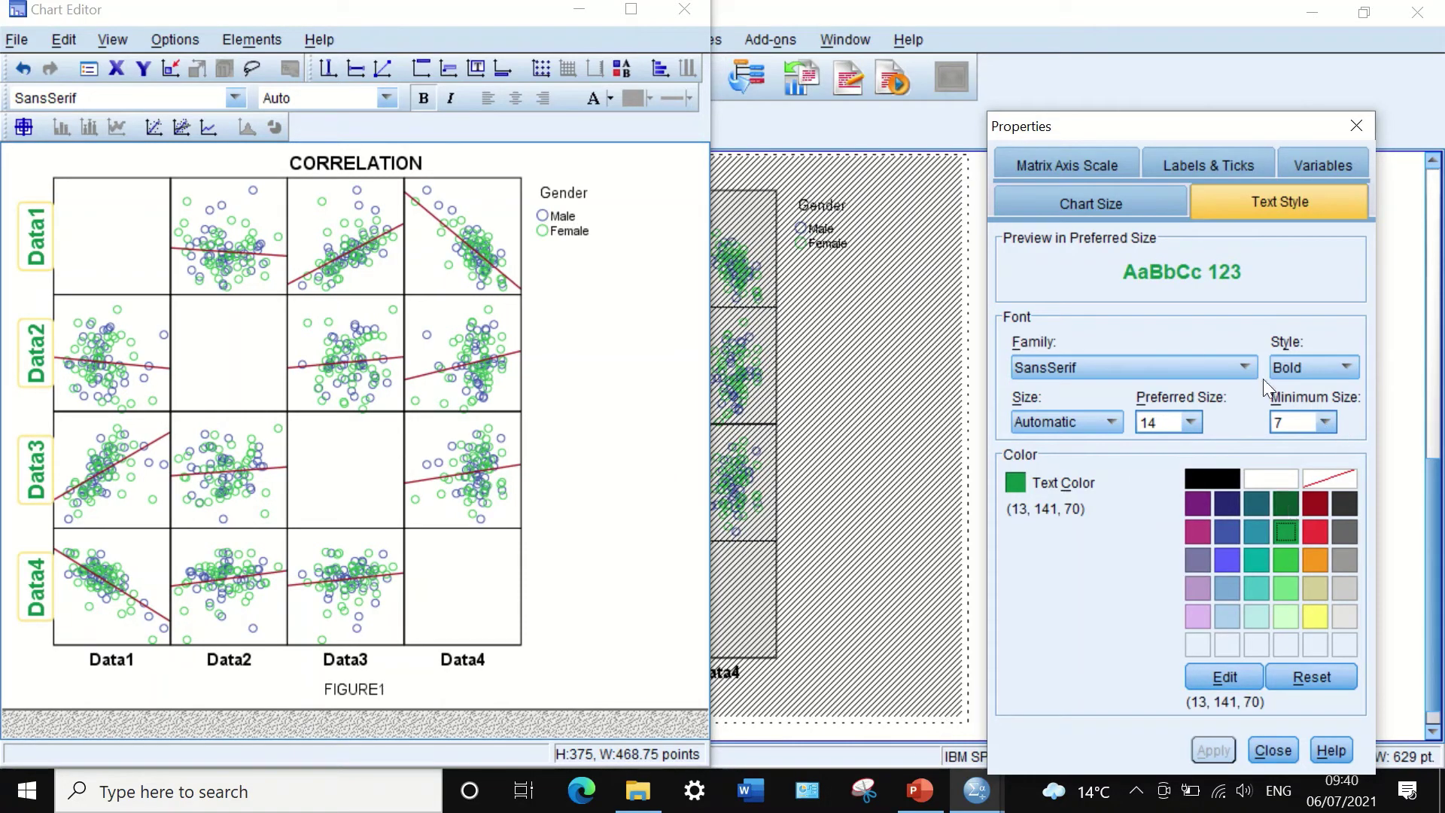
click(1081, 169)
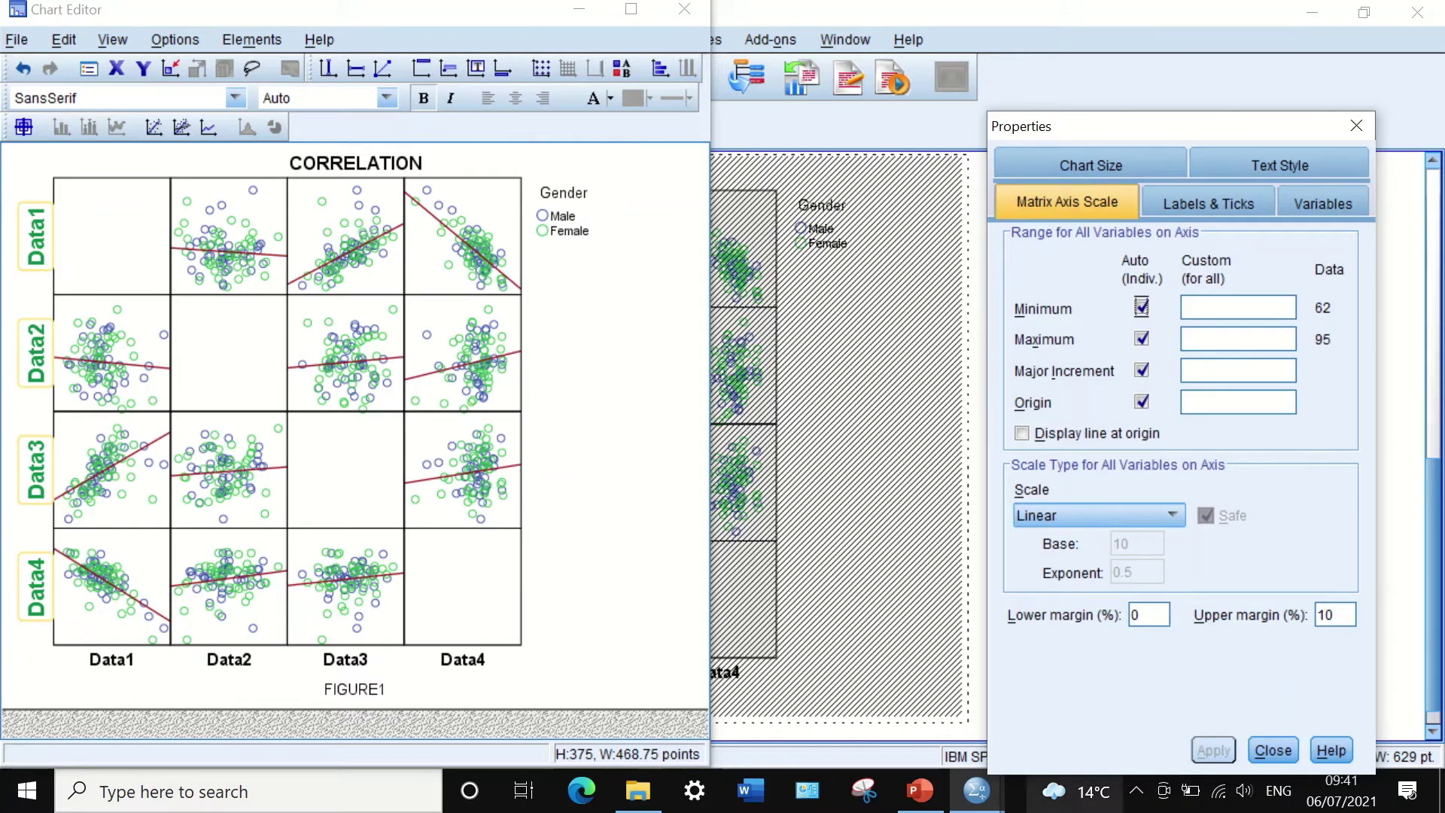
click(1271, 751)
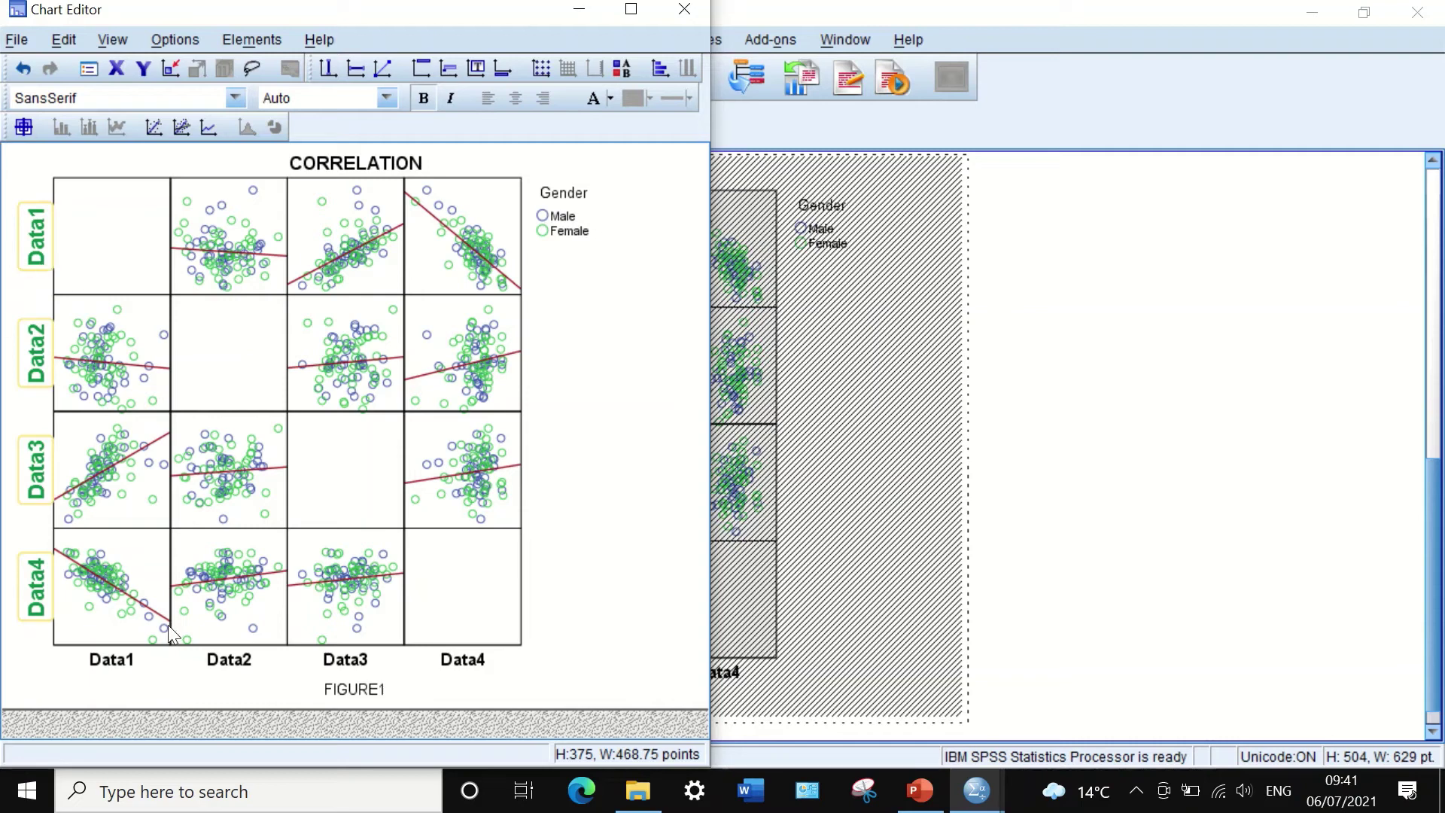
- Set the horizontal axis variable labels to green text (13, 141, 70) with a preferred size of 14
double_click(235, 662)
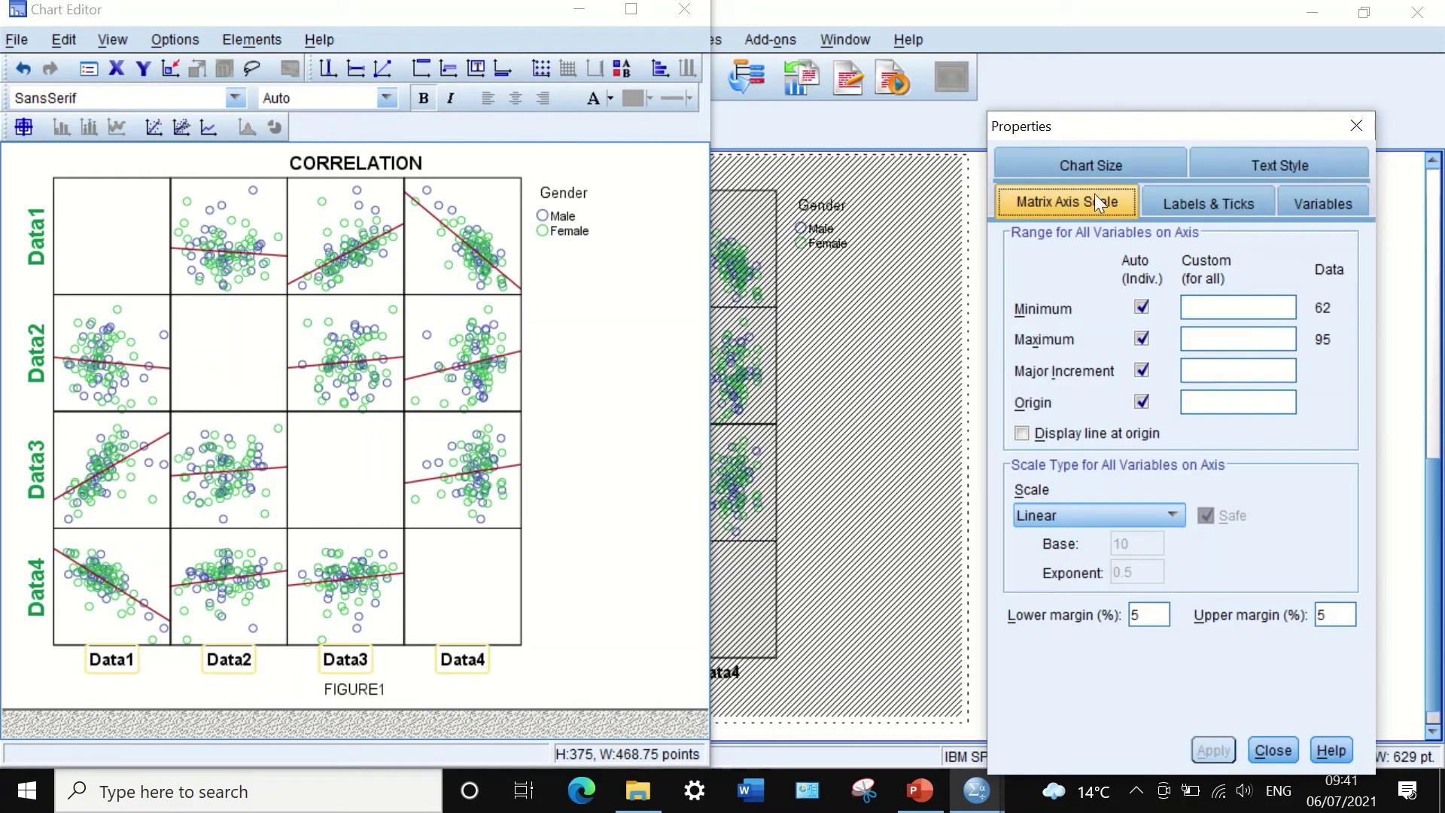
click(1213, 197)
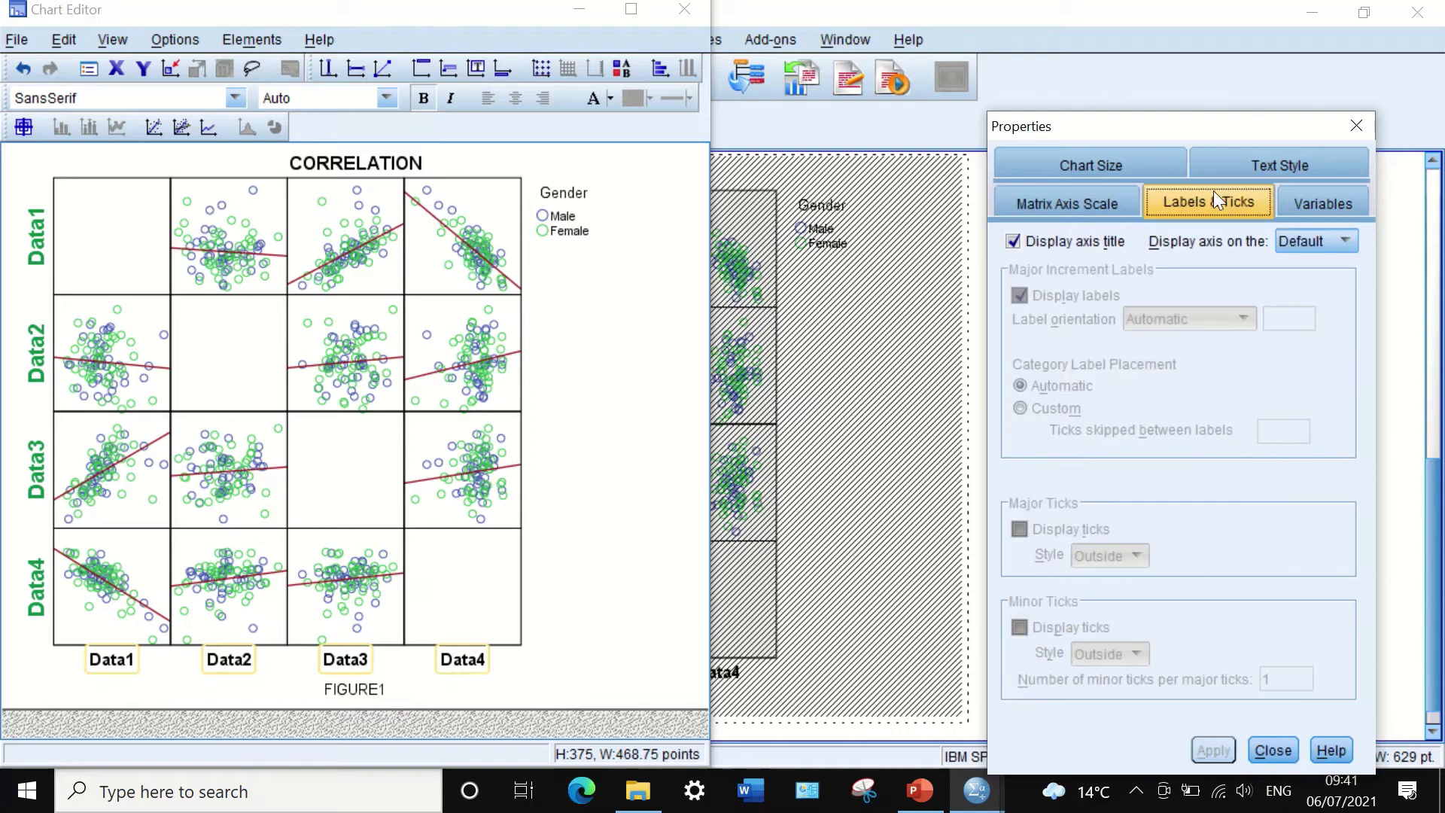
click(1308, 169)
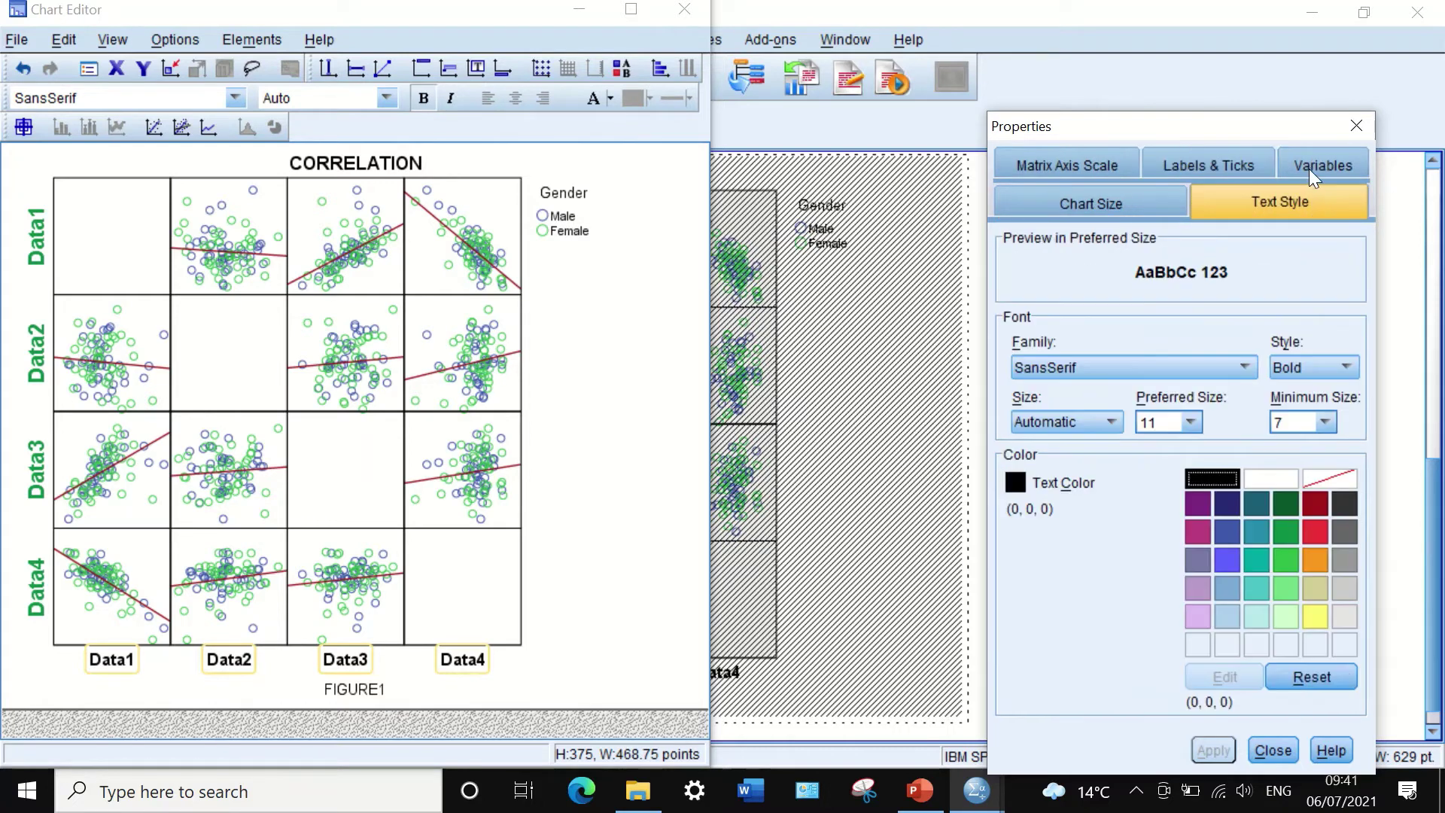
click(1288, 530)
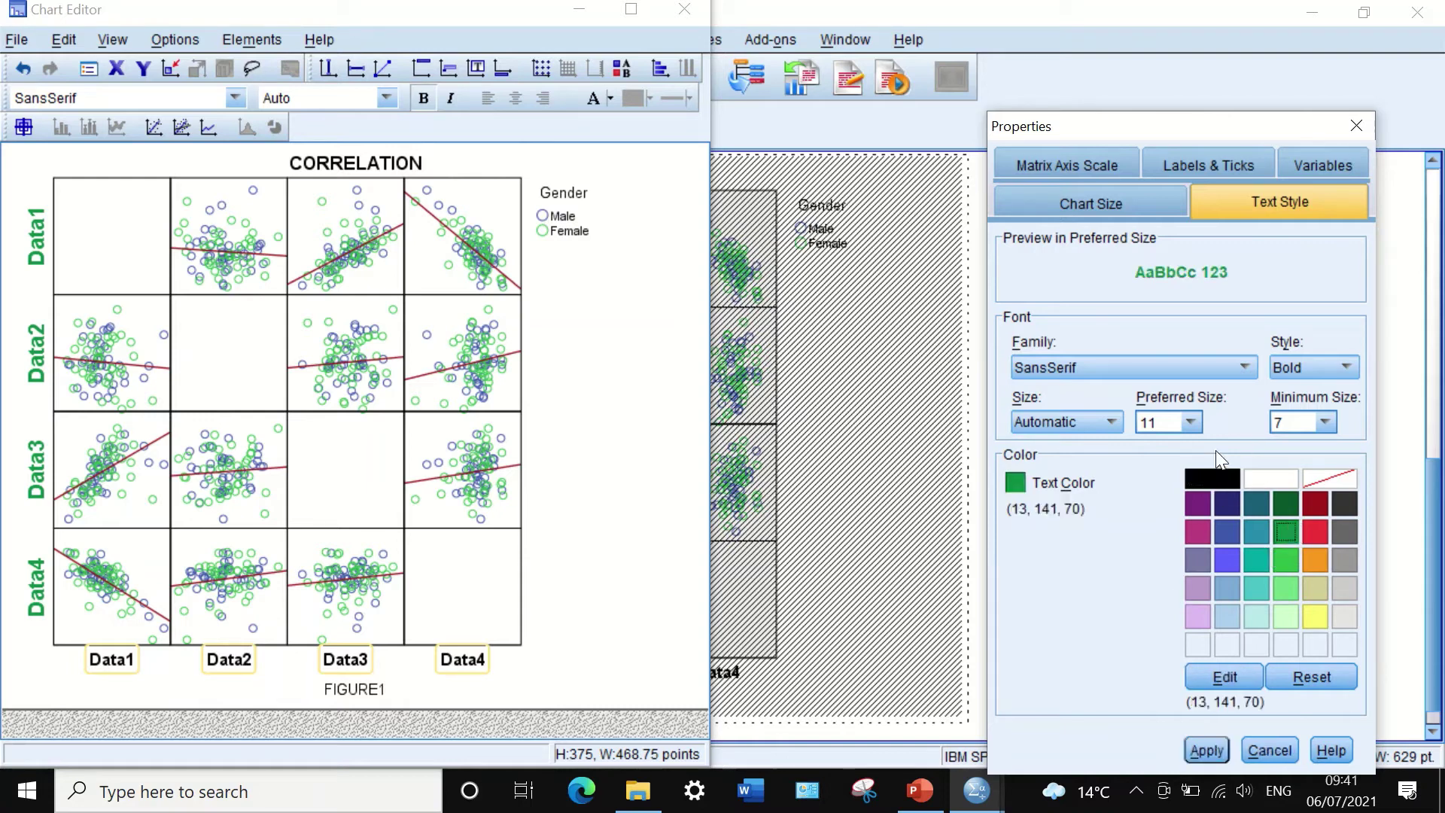
click(1190, 422)
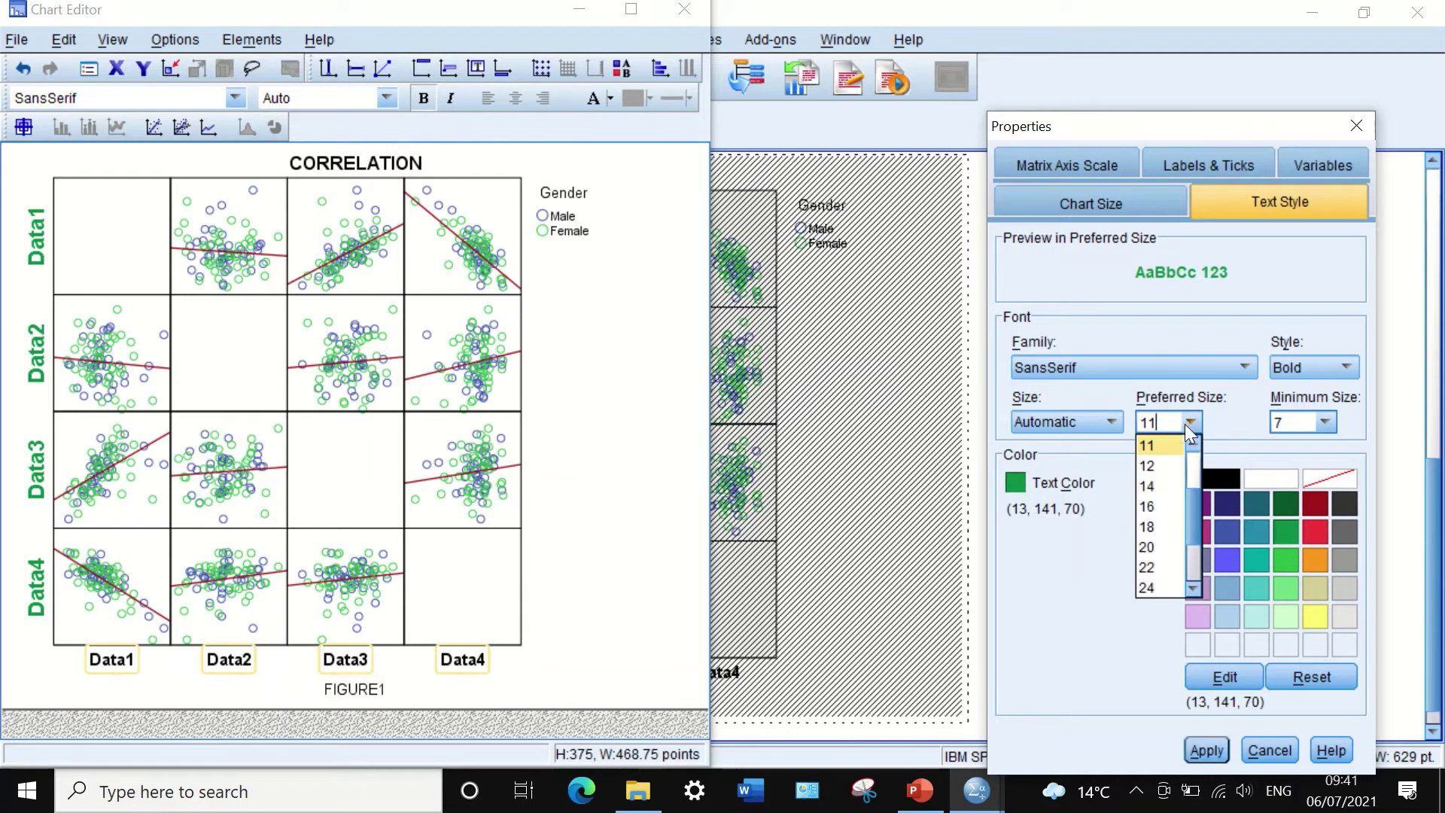
click(1152, 484)
click(1204, 749)
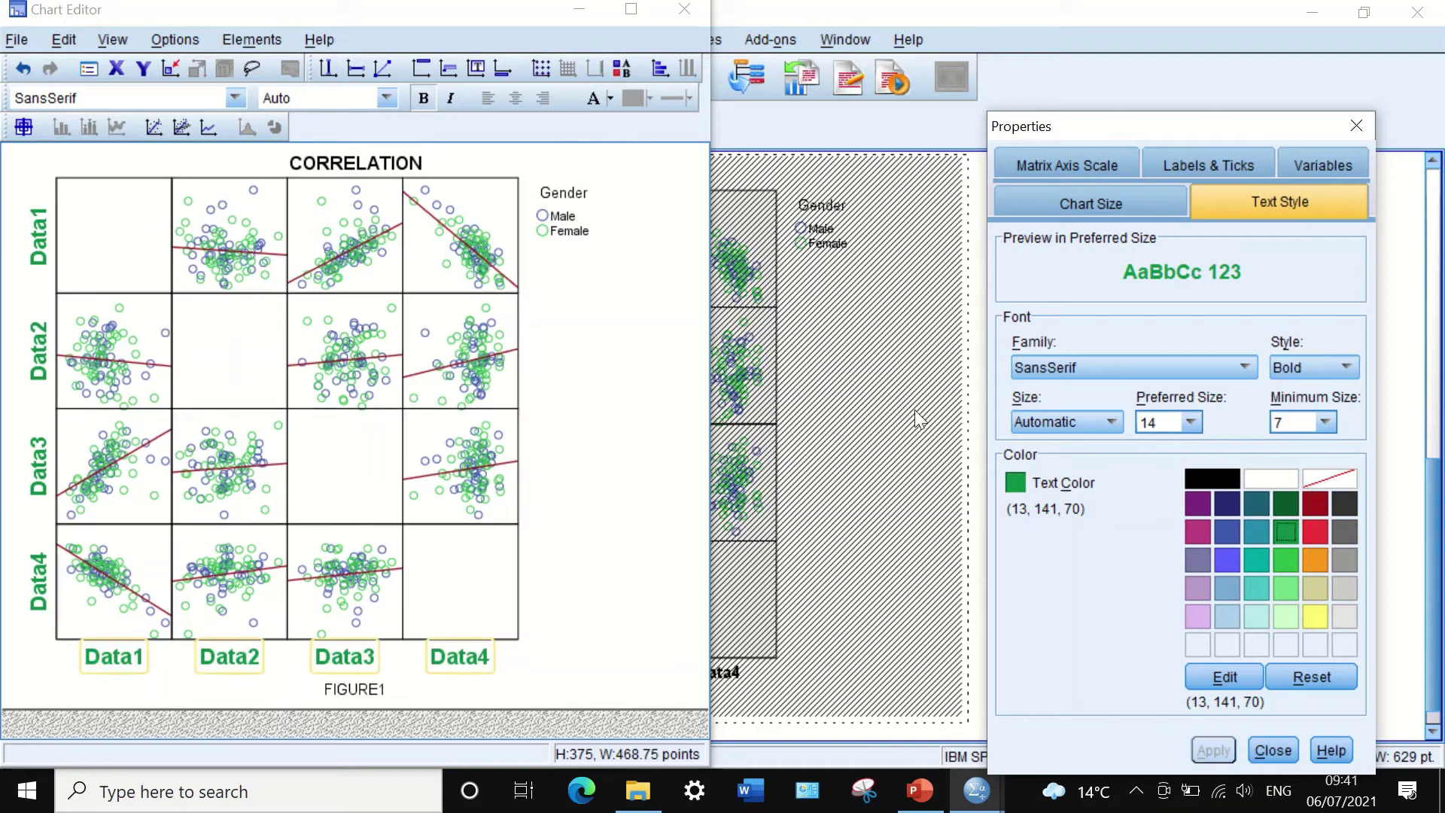
click(1359, 124)
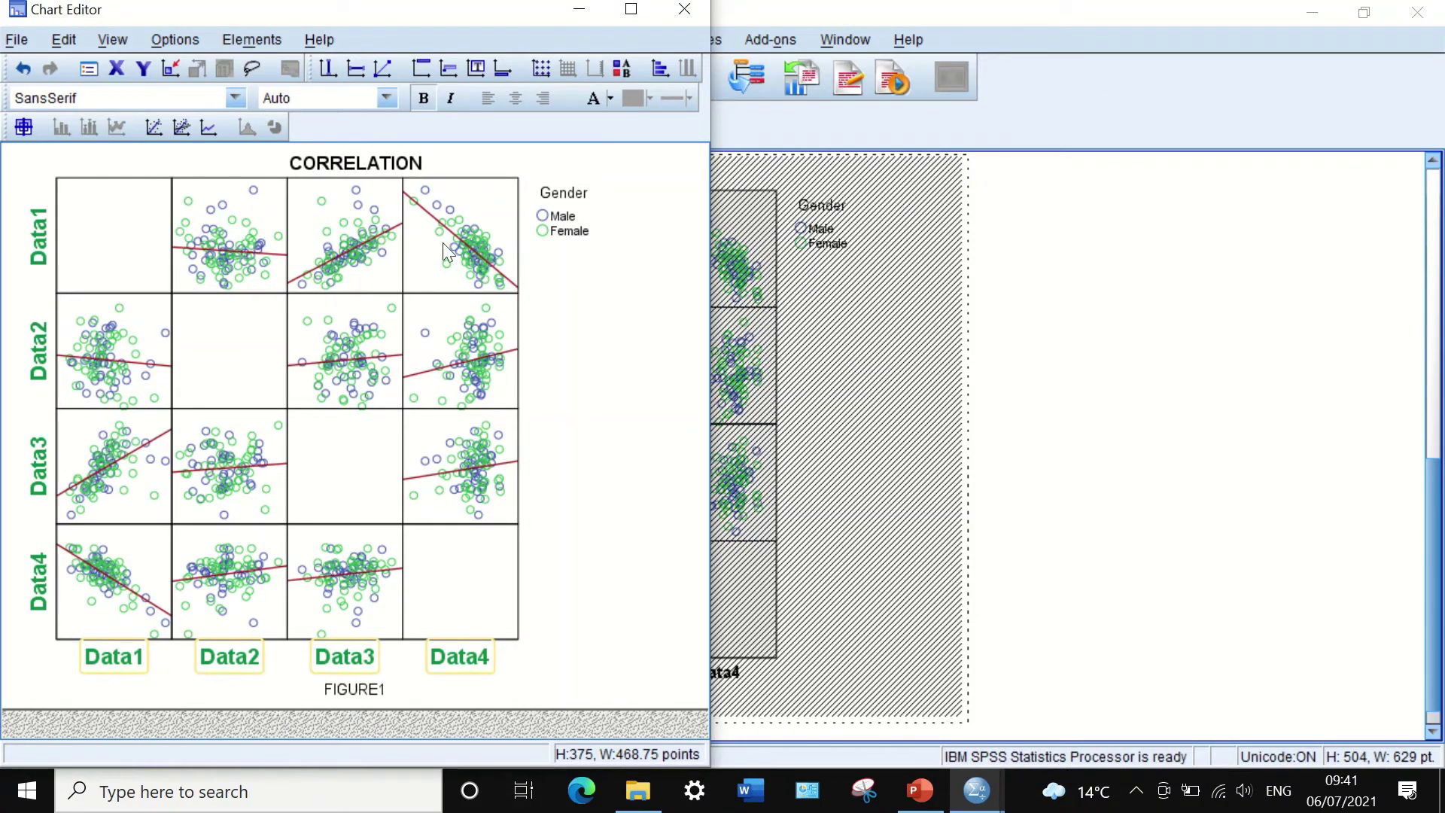
- Hide the Gender legend of the scatterplot matrix and show it again
click(256, 176)
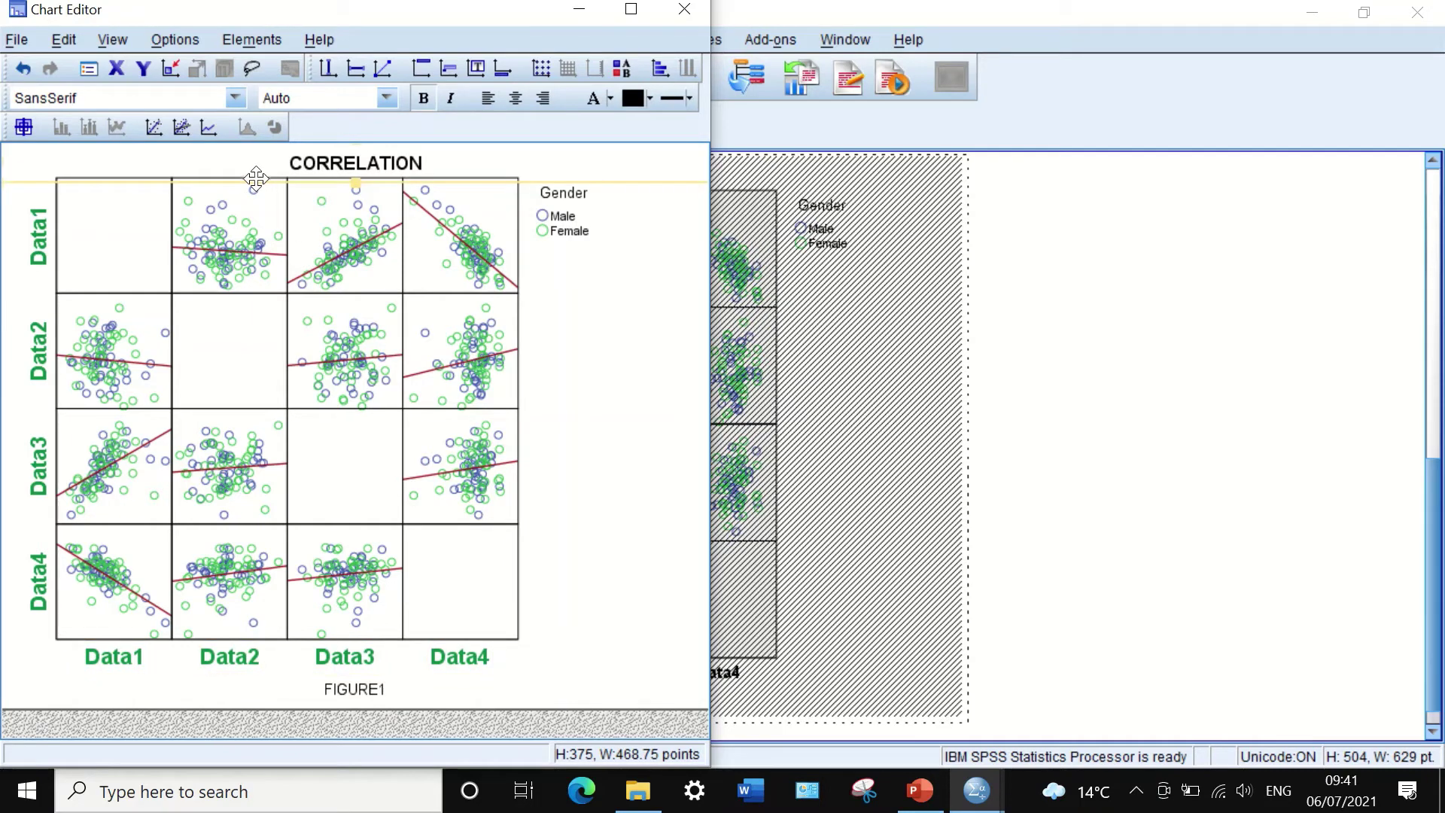
right_click(255, 178)
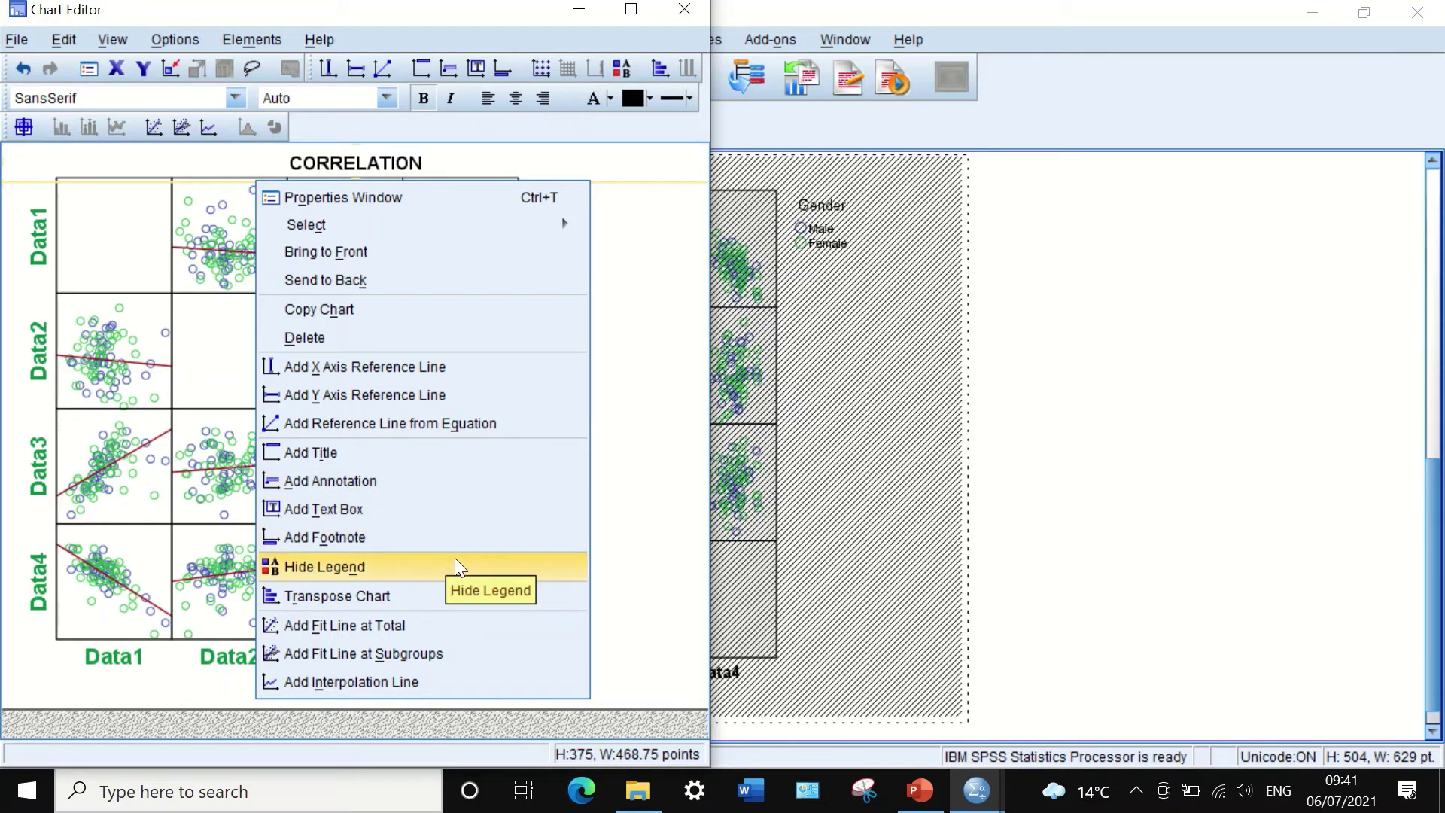
click(355, 558)
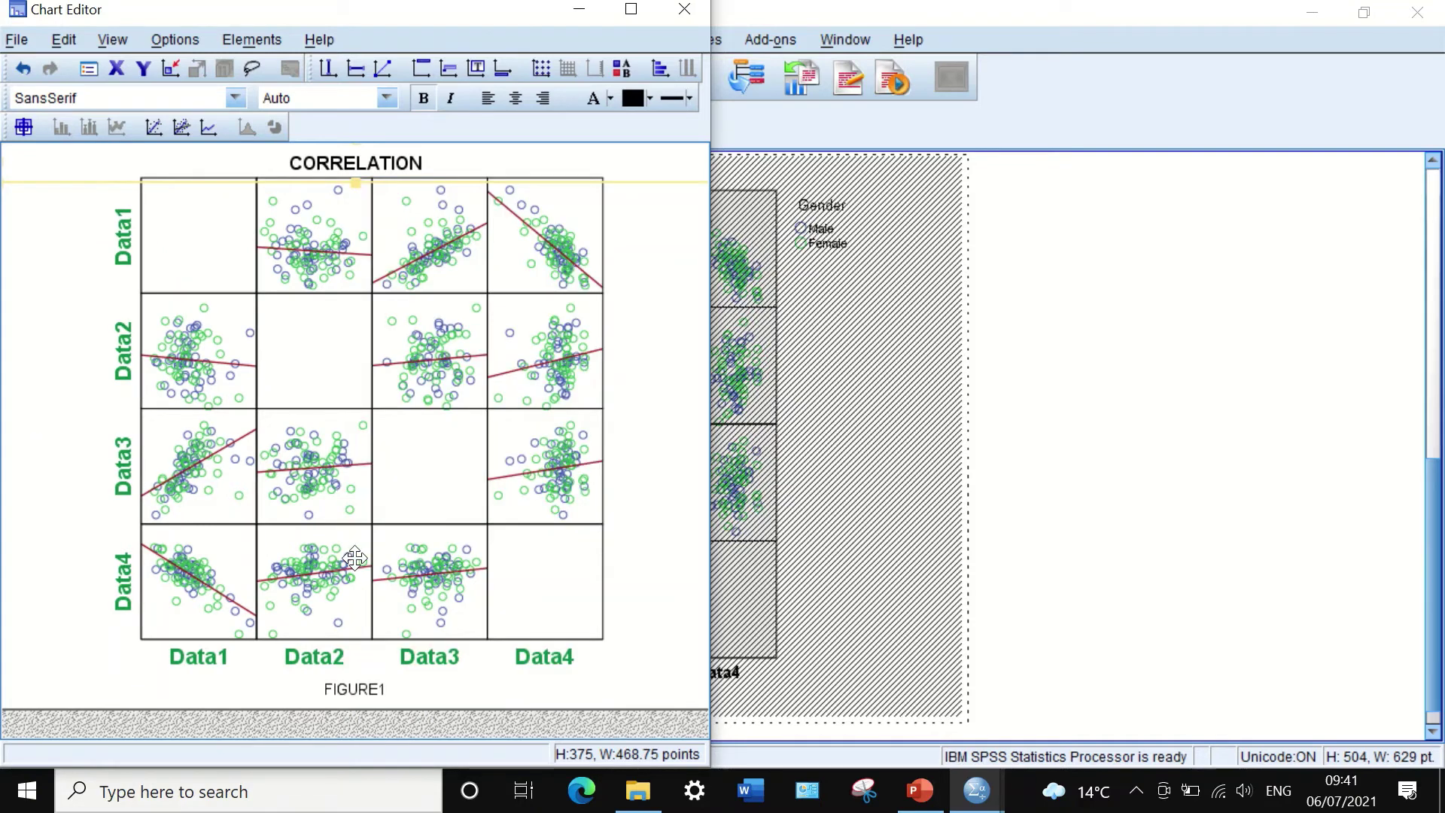
right_click(509, 202)
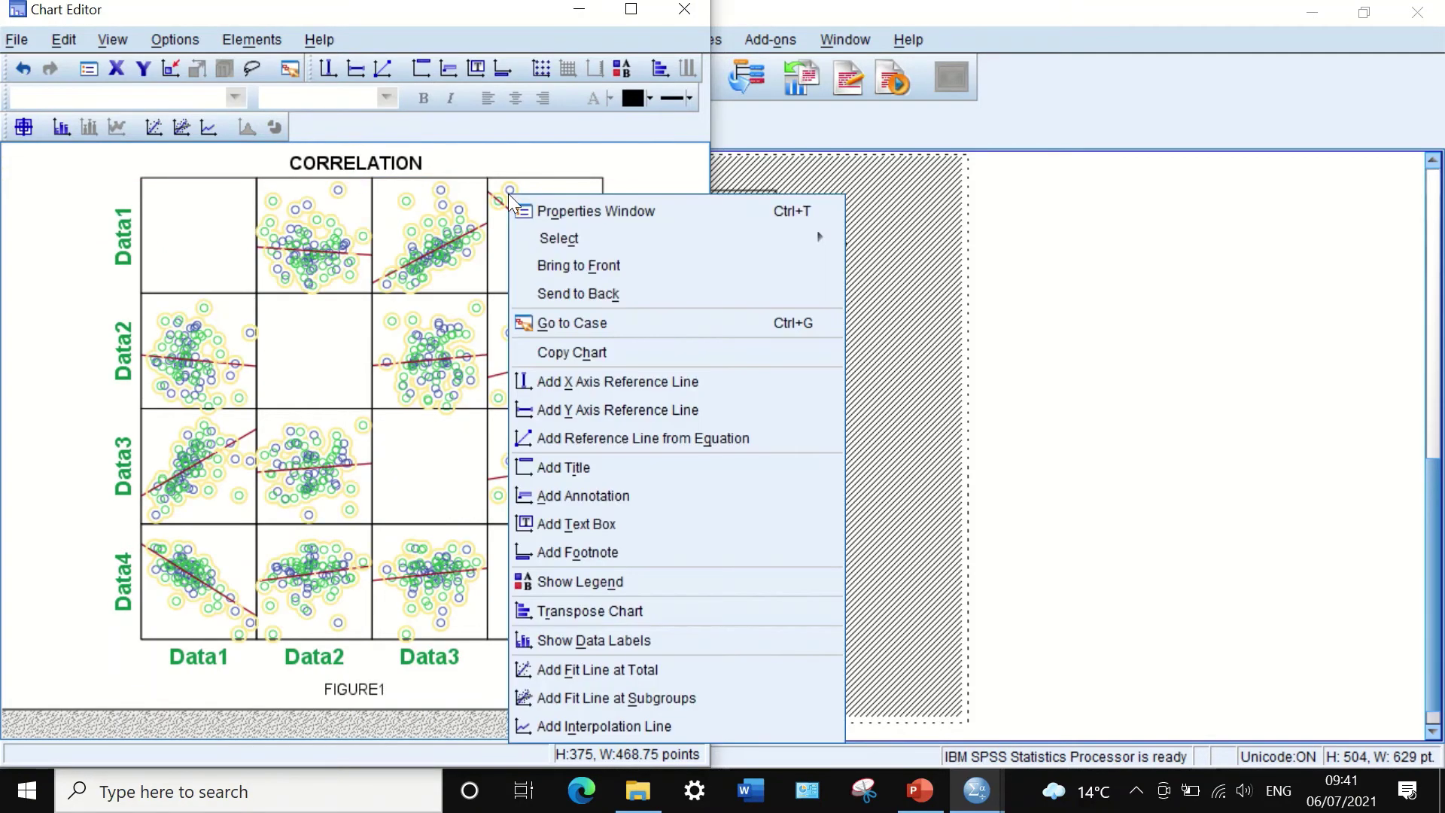
click(546, 571)
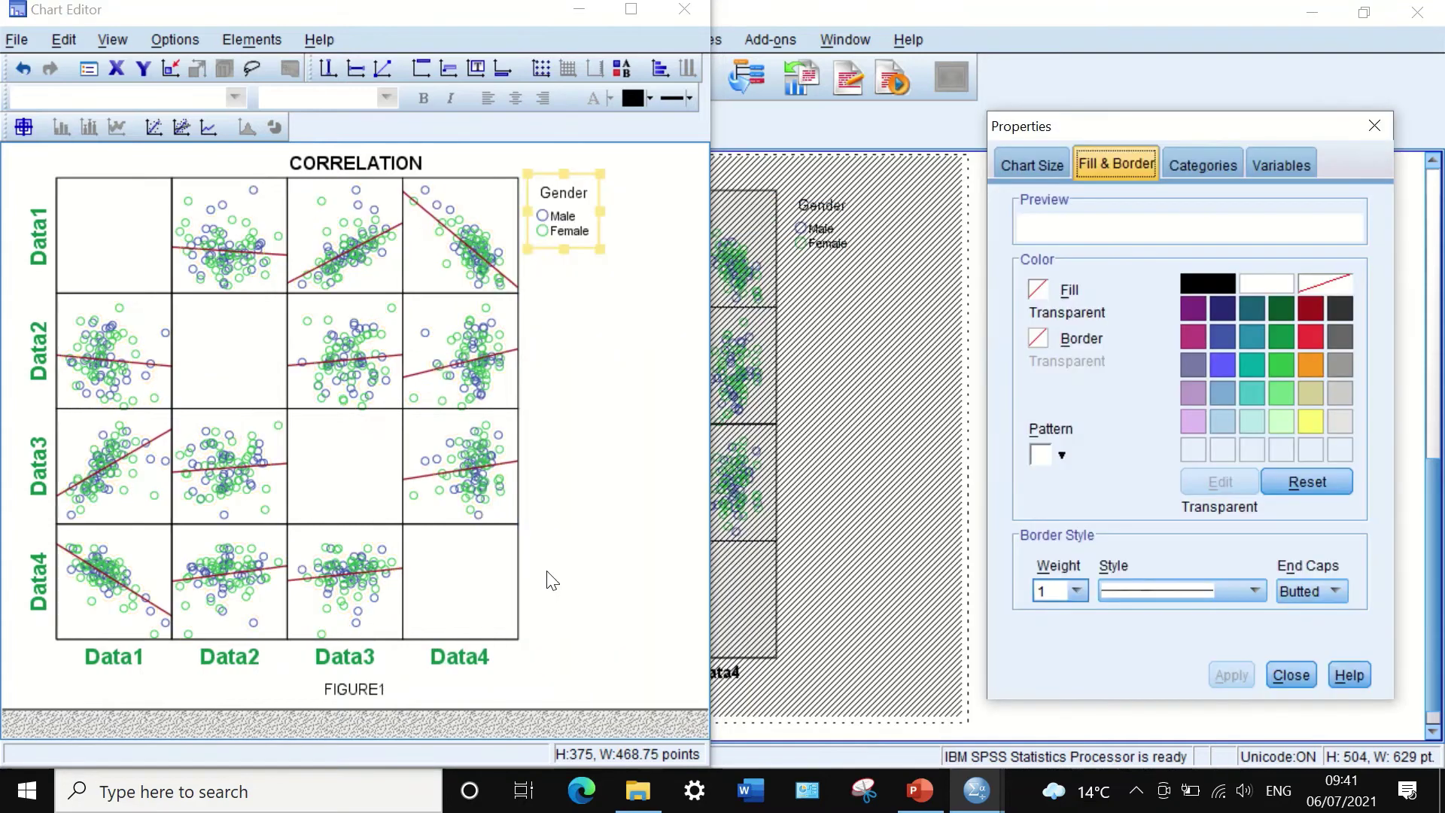
click(329, 184)
right_click(328, 182)
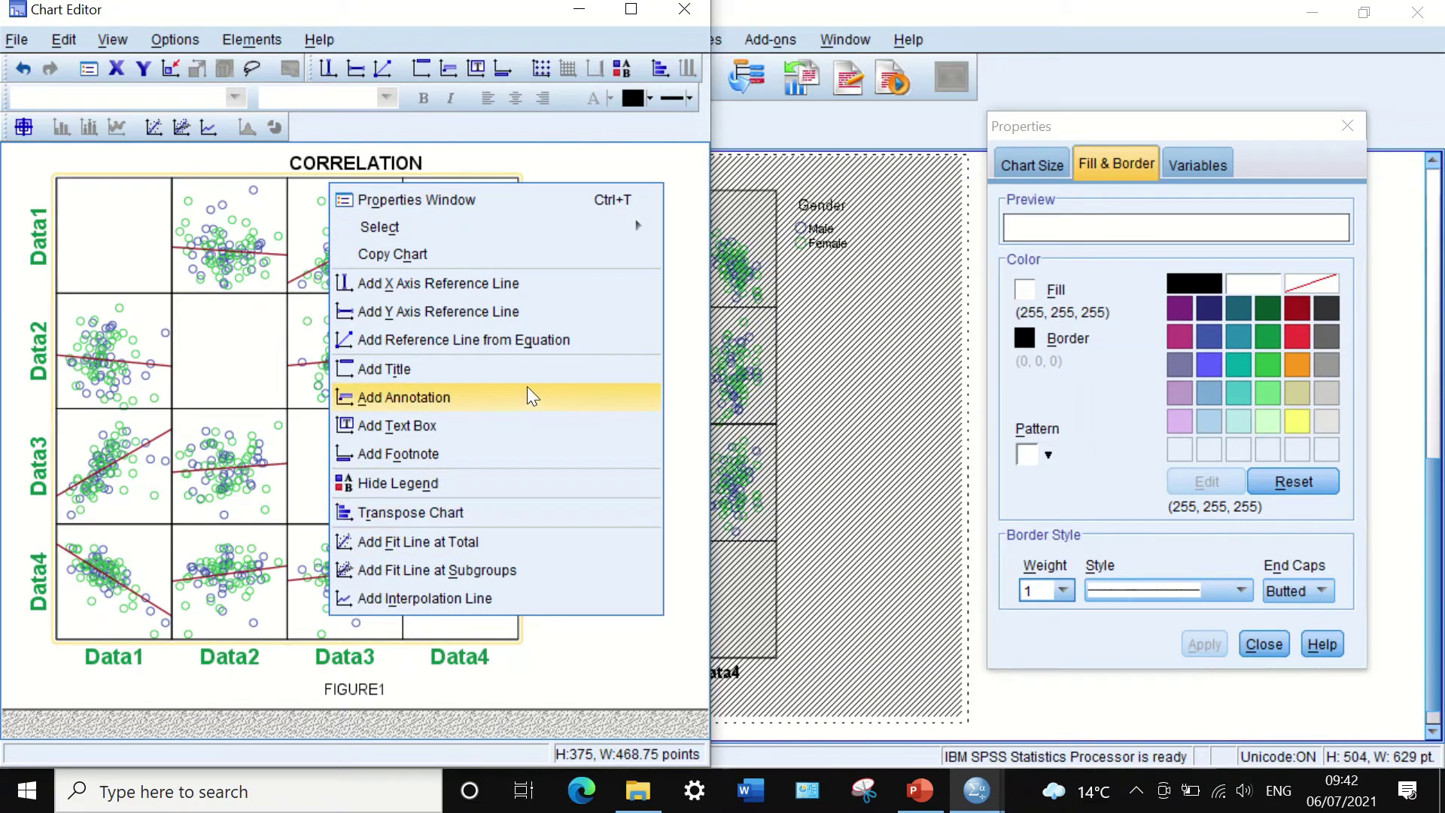
click(1264, 644)
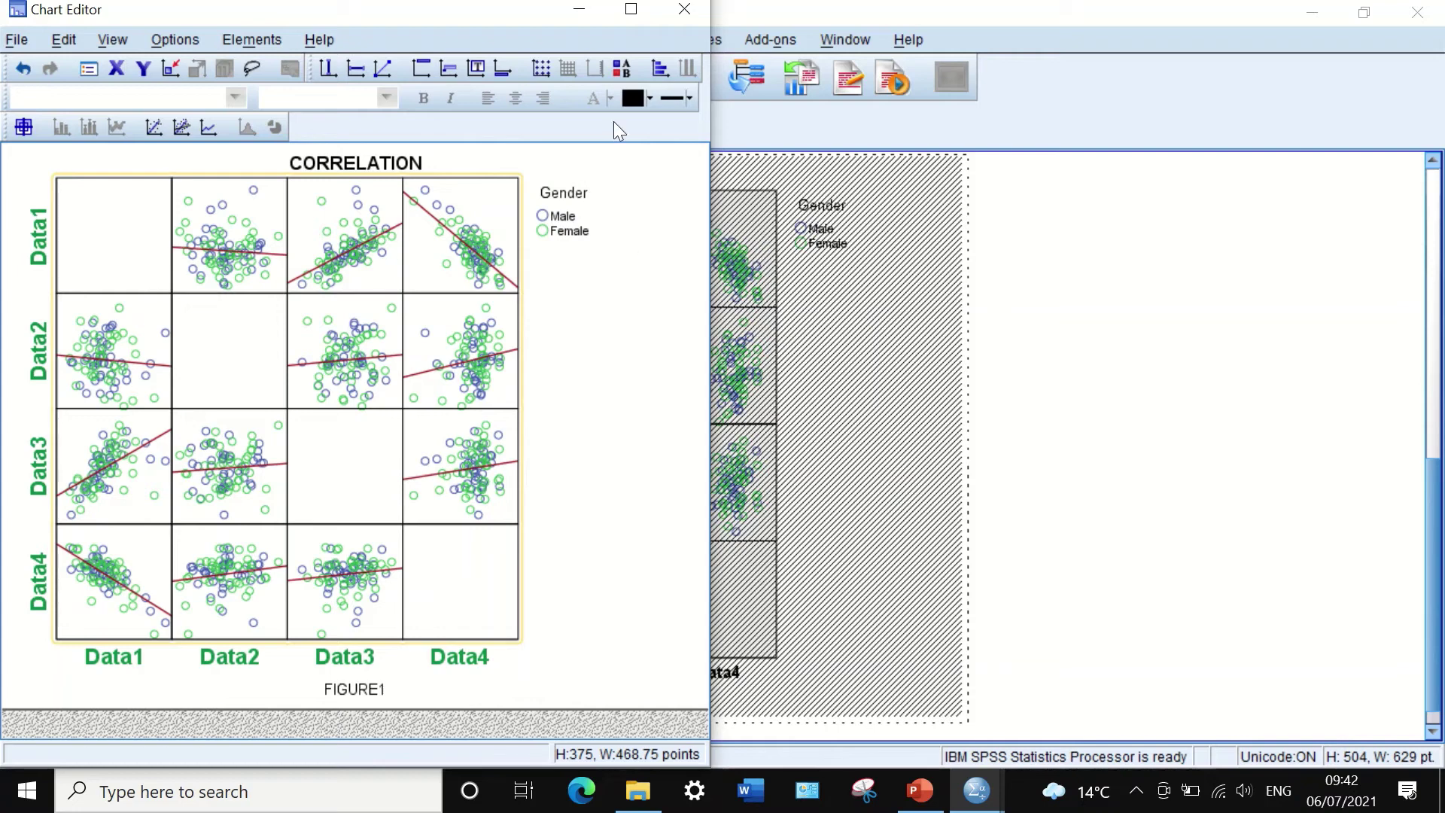
- Show charts in the diagonal cells of the matrix and hide them again
click(175, 40)
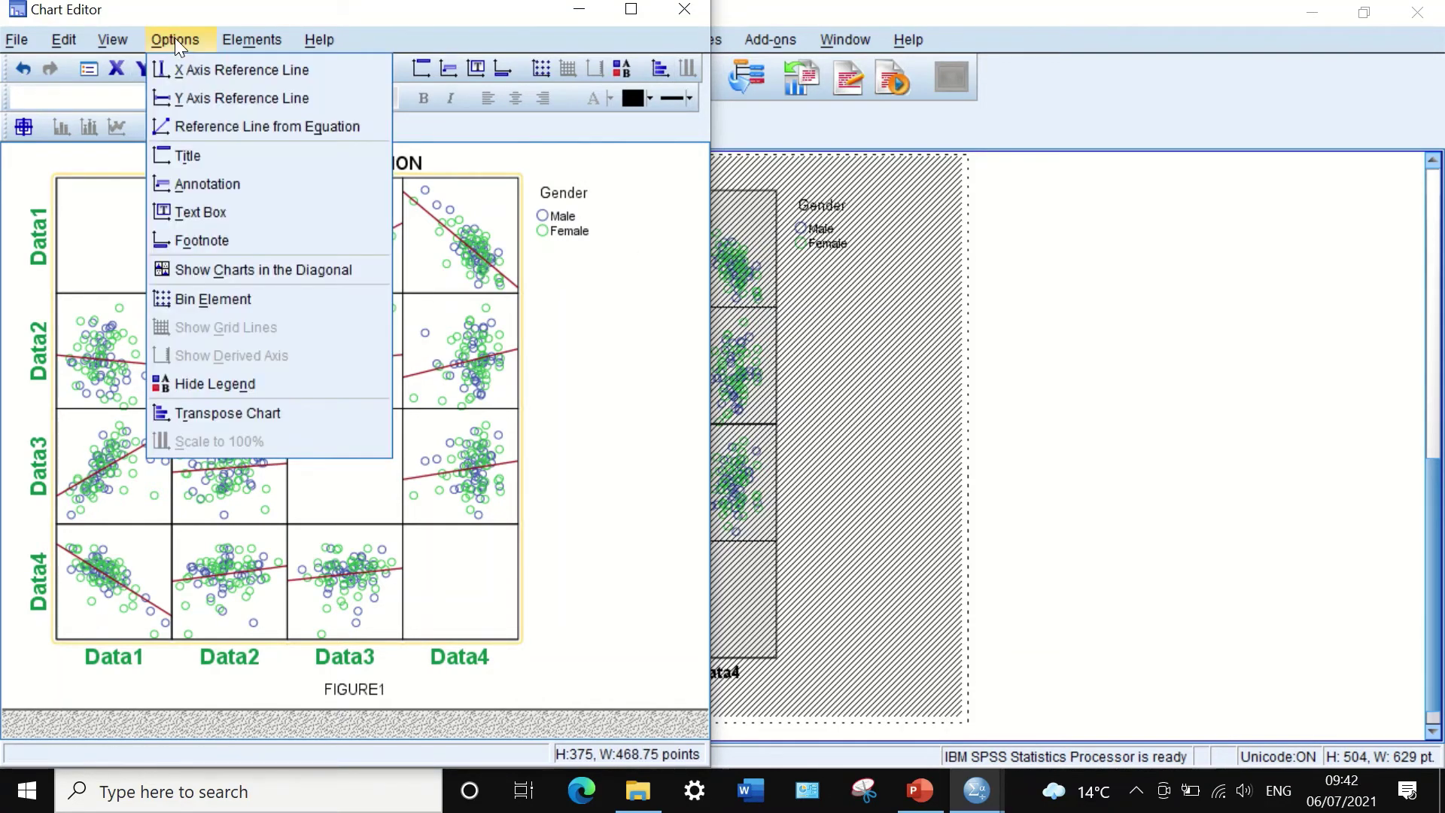
click(216, 271)
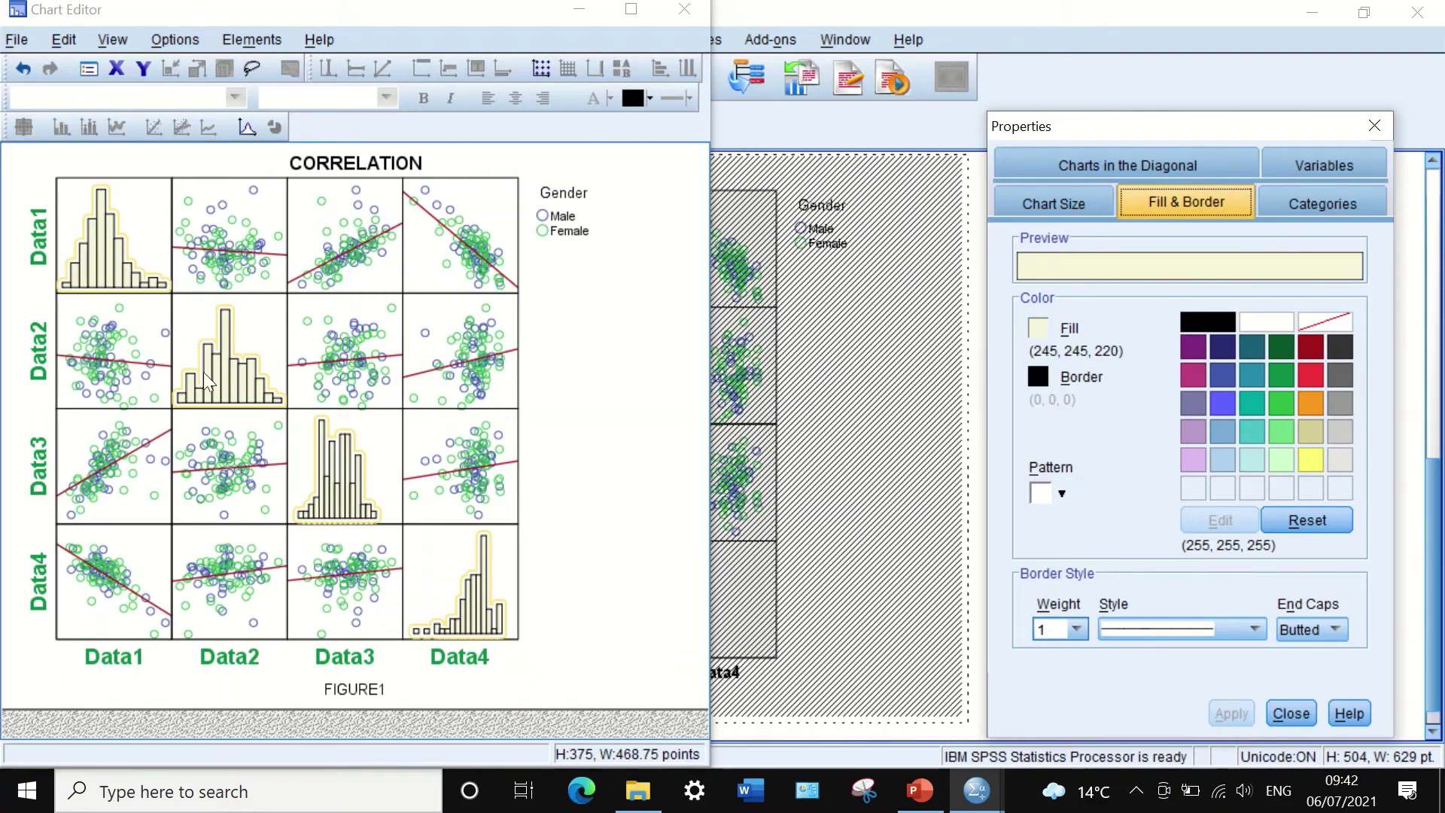
click(176, 40)
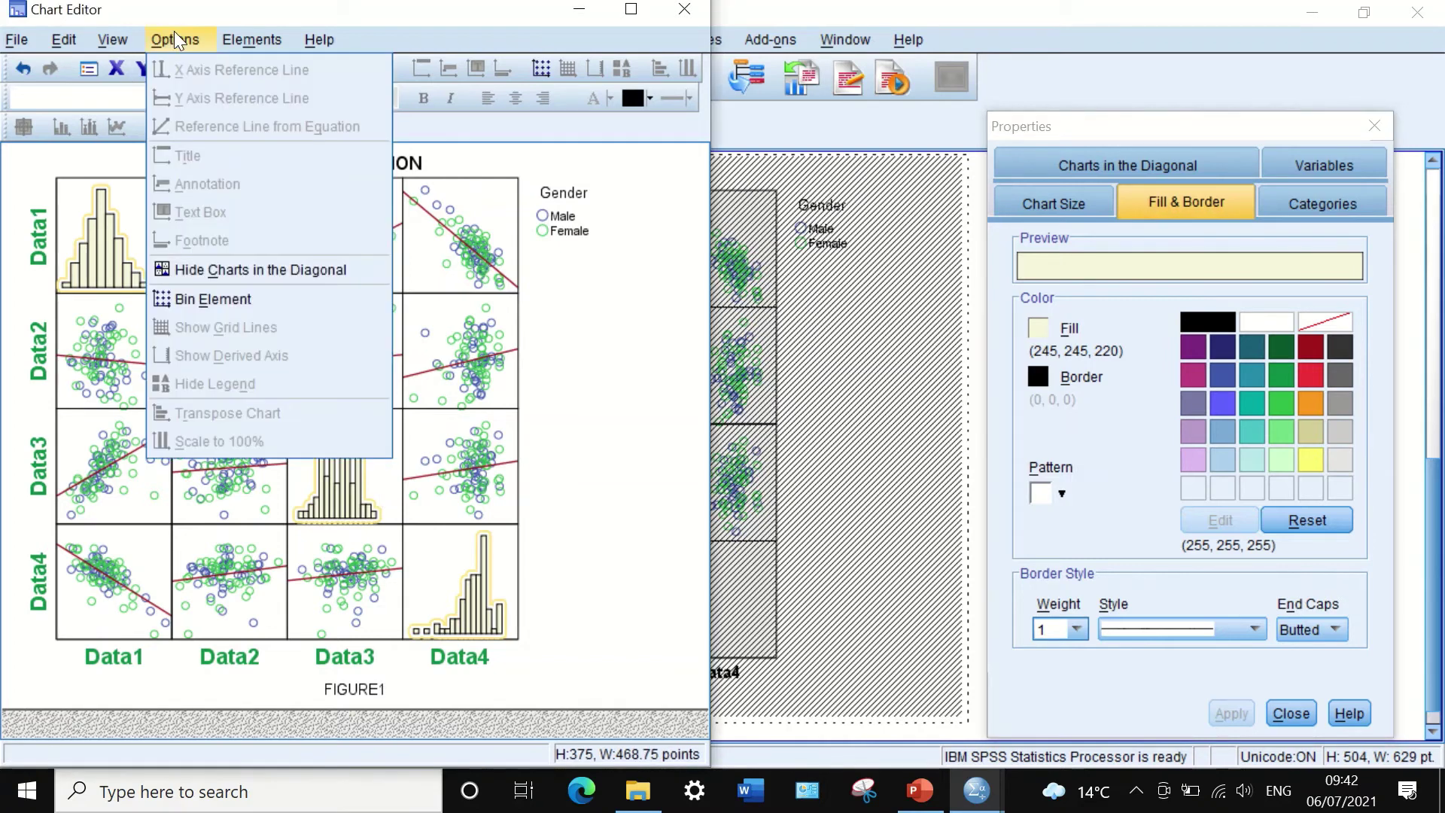
click(218, 271)
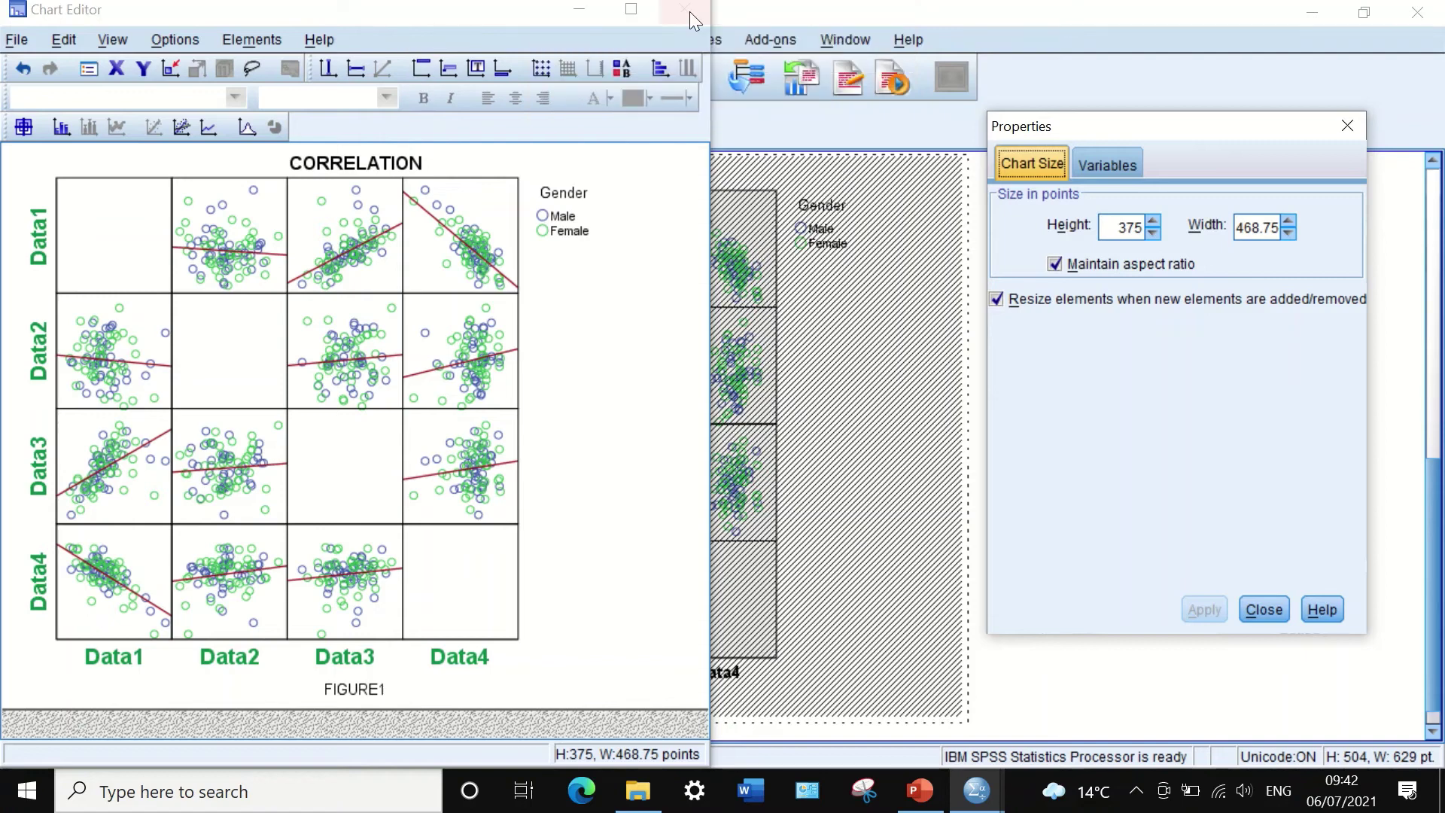
- Close the Chart Editor and review the edited scatterplot matrix in the output viewer
click(687, 9)
scroll(783, 452, down, 8)
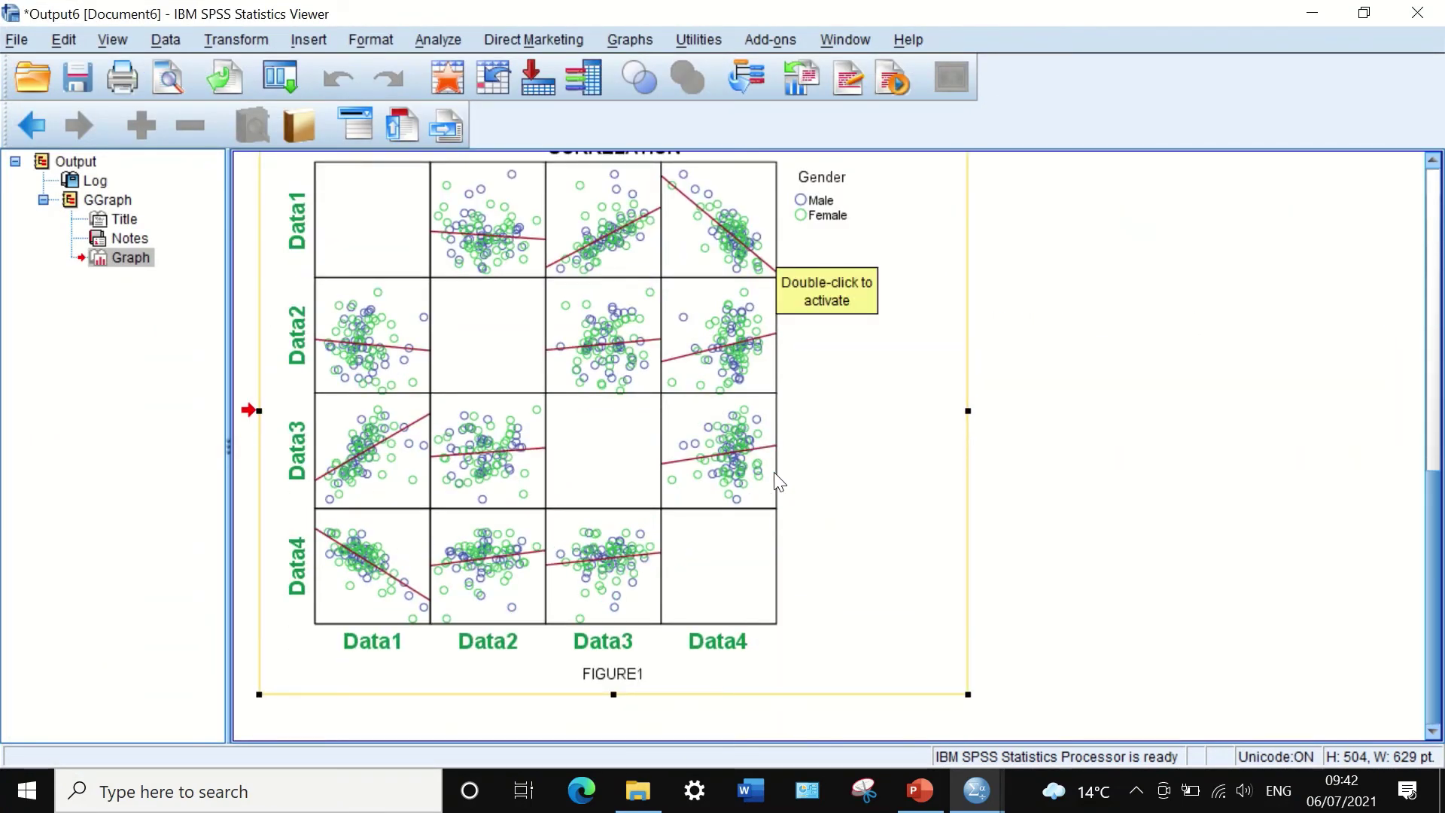
scroll(925, 570, up, 3)
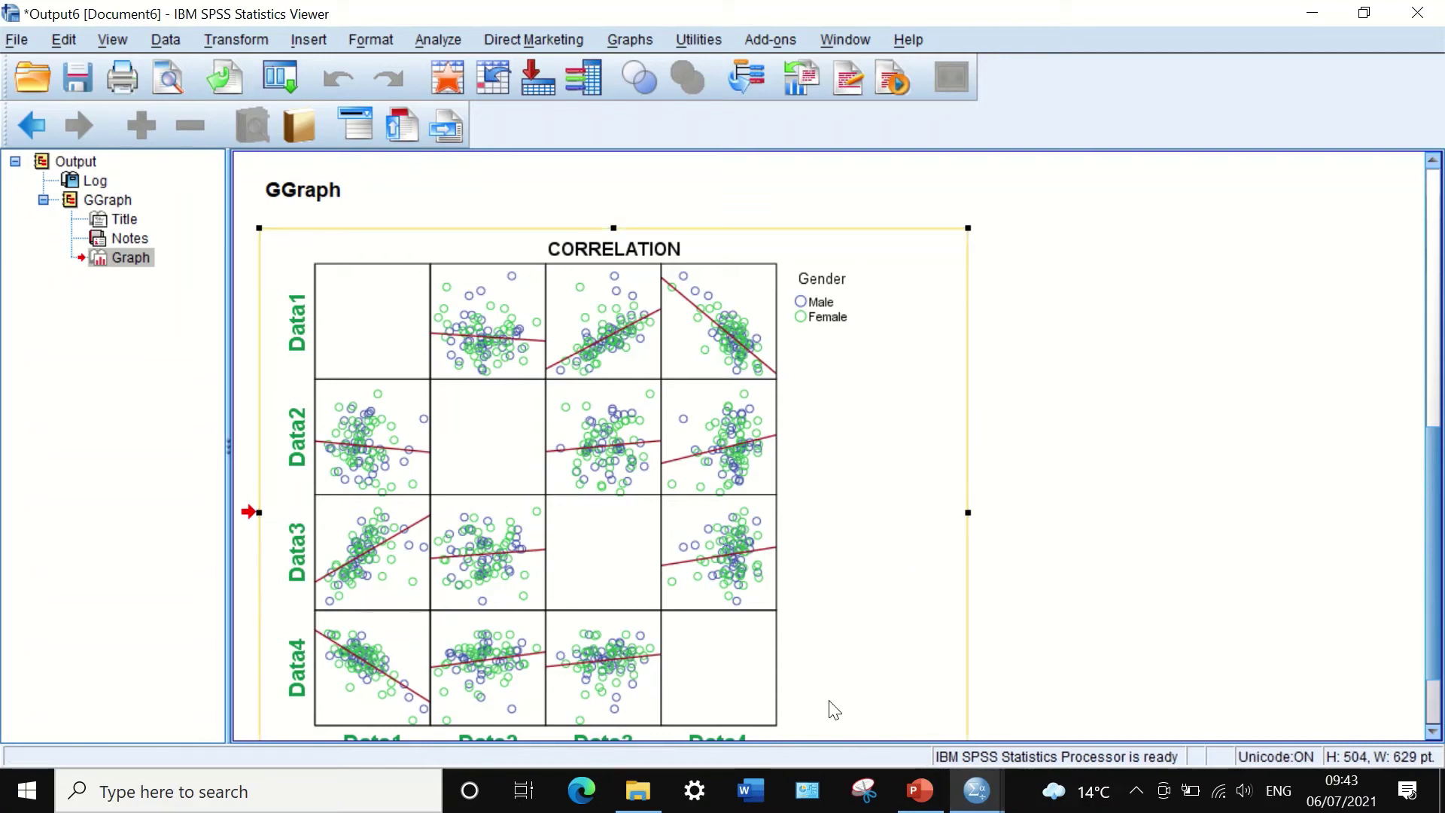
scroll(683, 438, down, 2)
- Start exporting the selected scatterplot matrix graph with Portable Document Format (*.pdf) as the document type
click(683, 439)
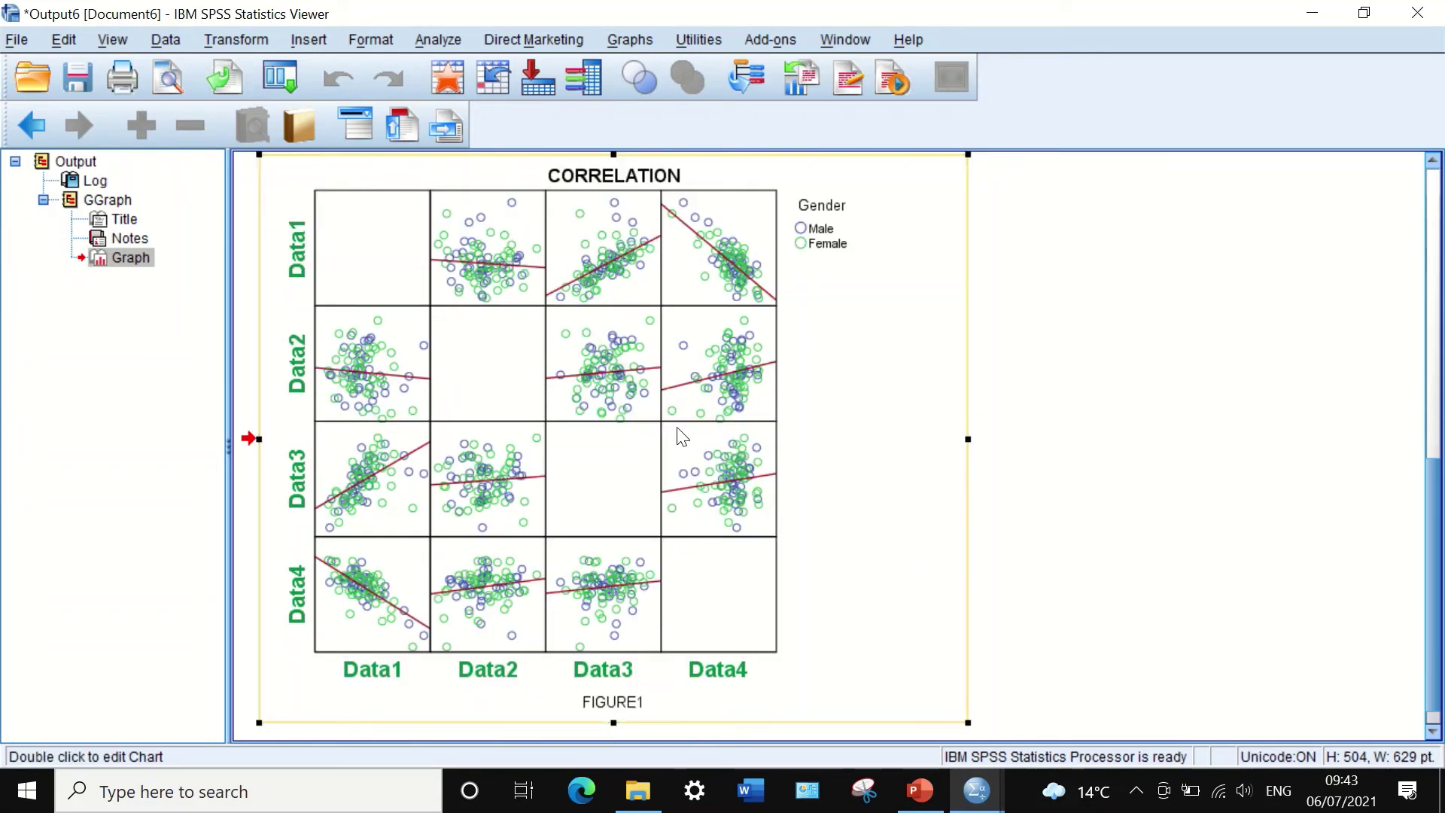
right_click(658, 400)
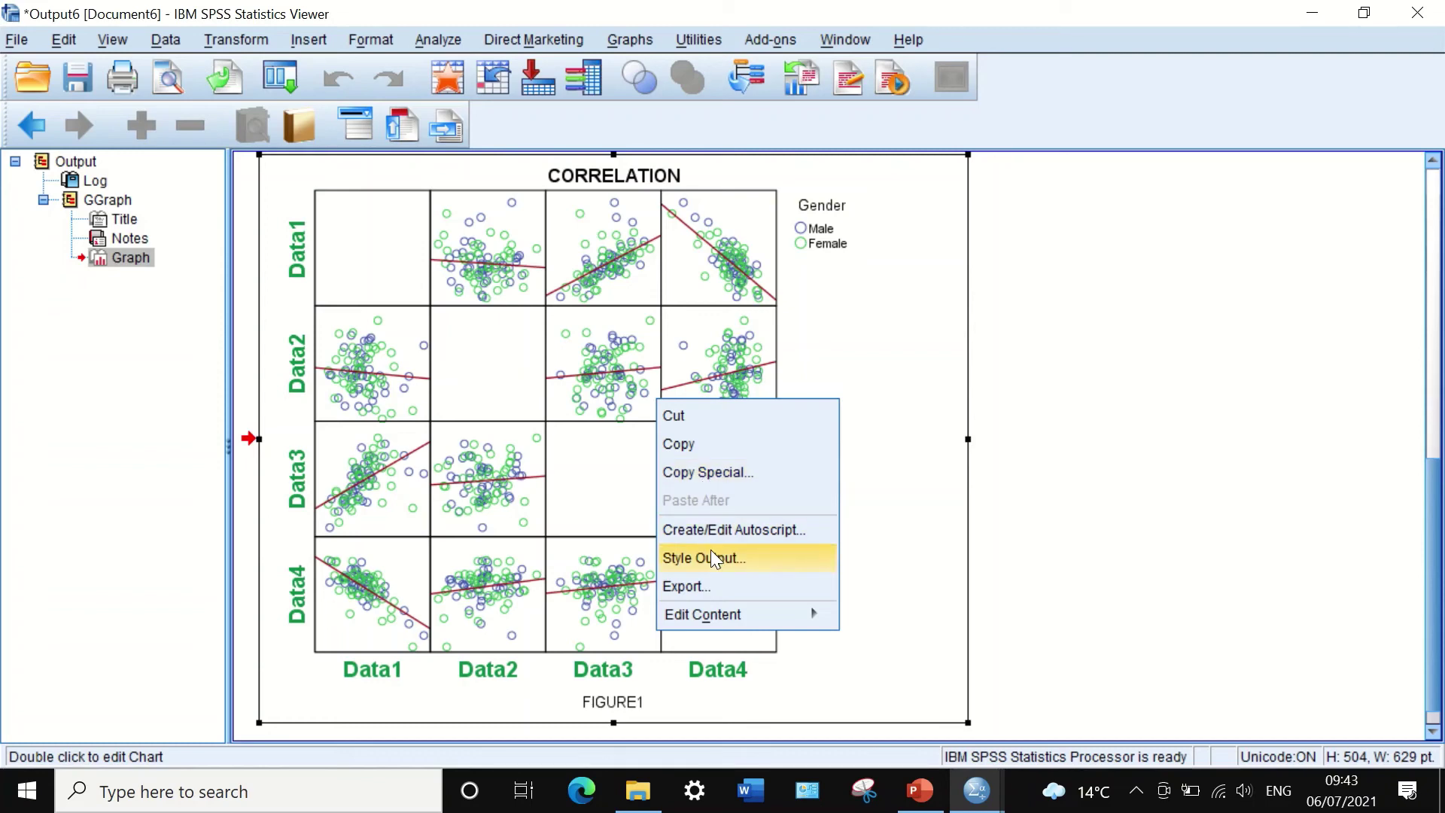
click(712, 578)
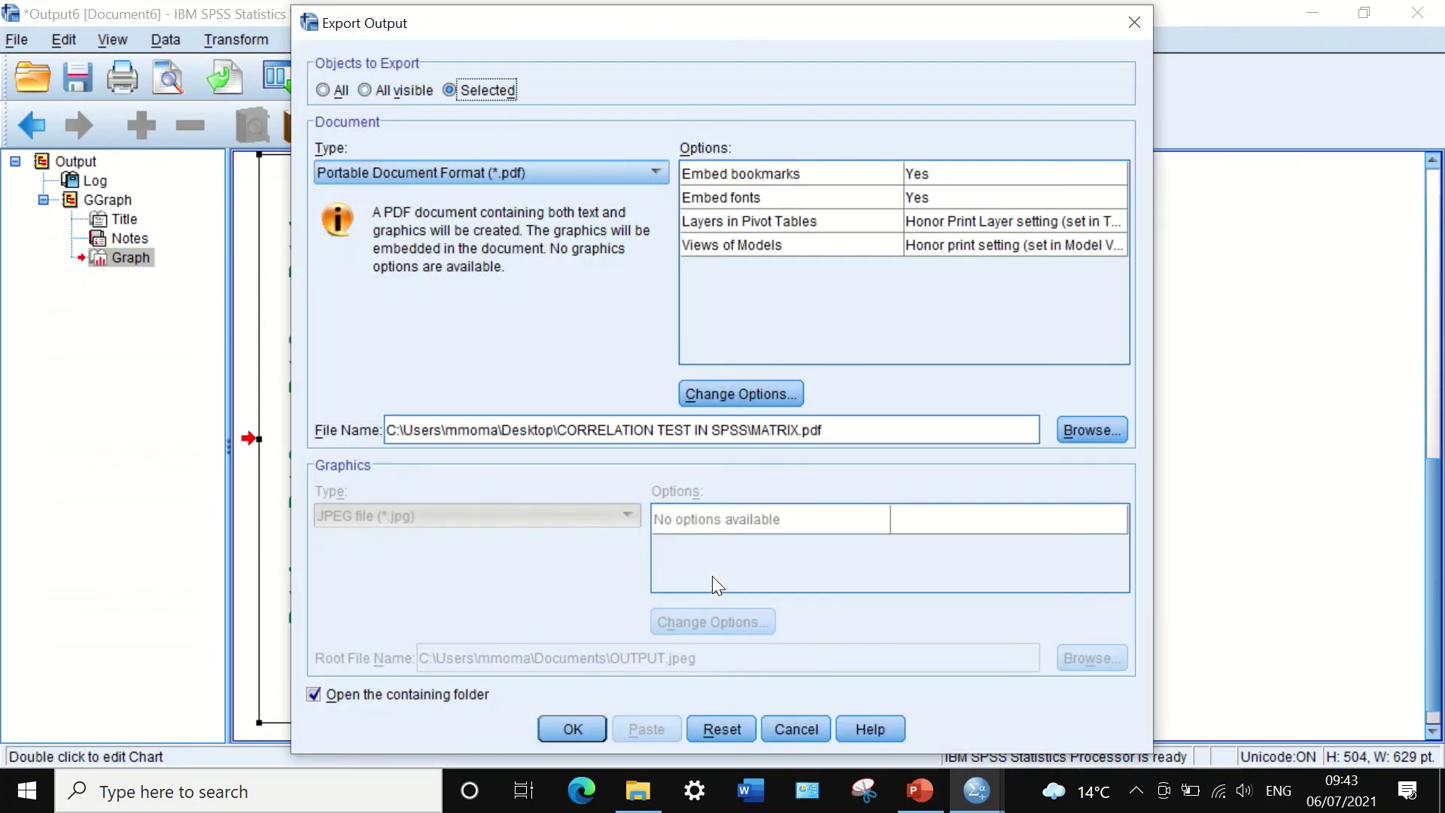
click(652, 172)
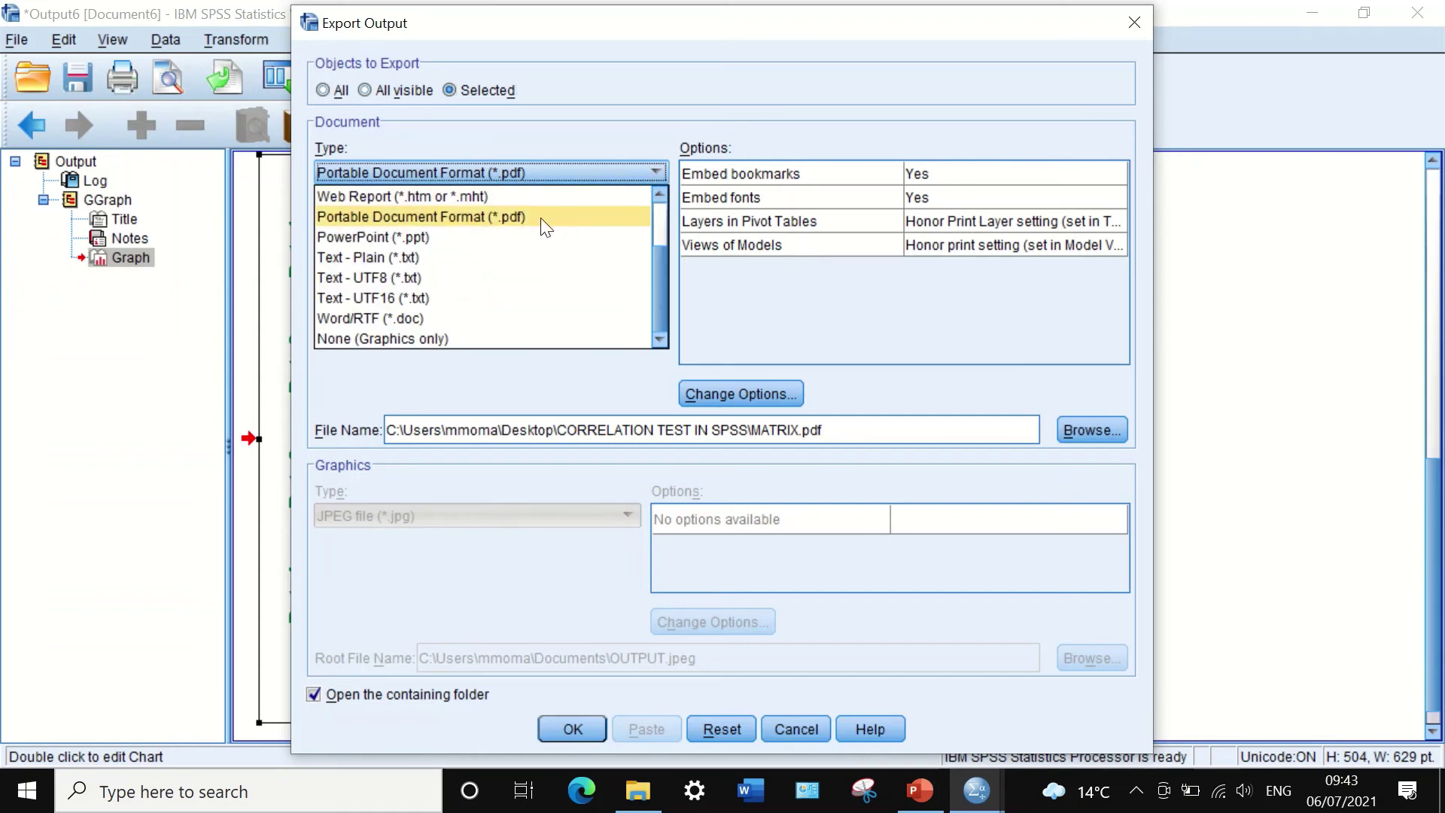
scroll(539, 217, up, 2)
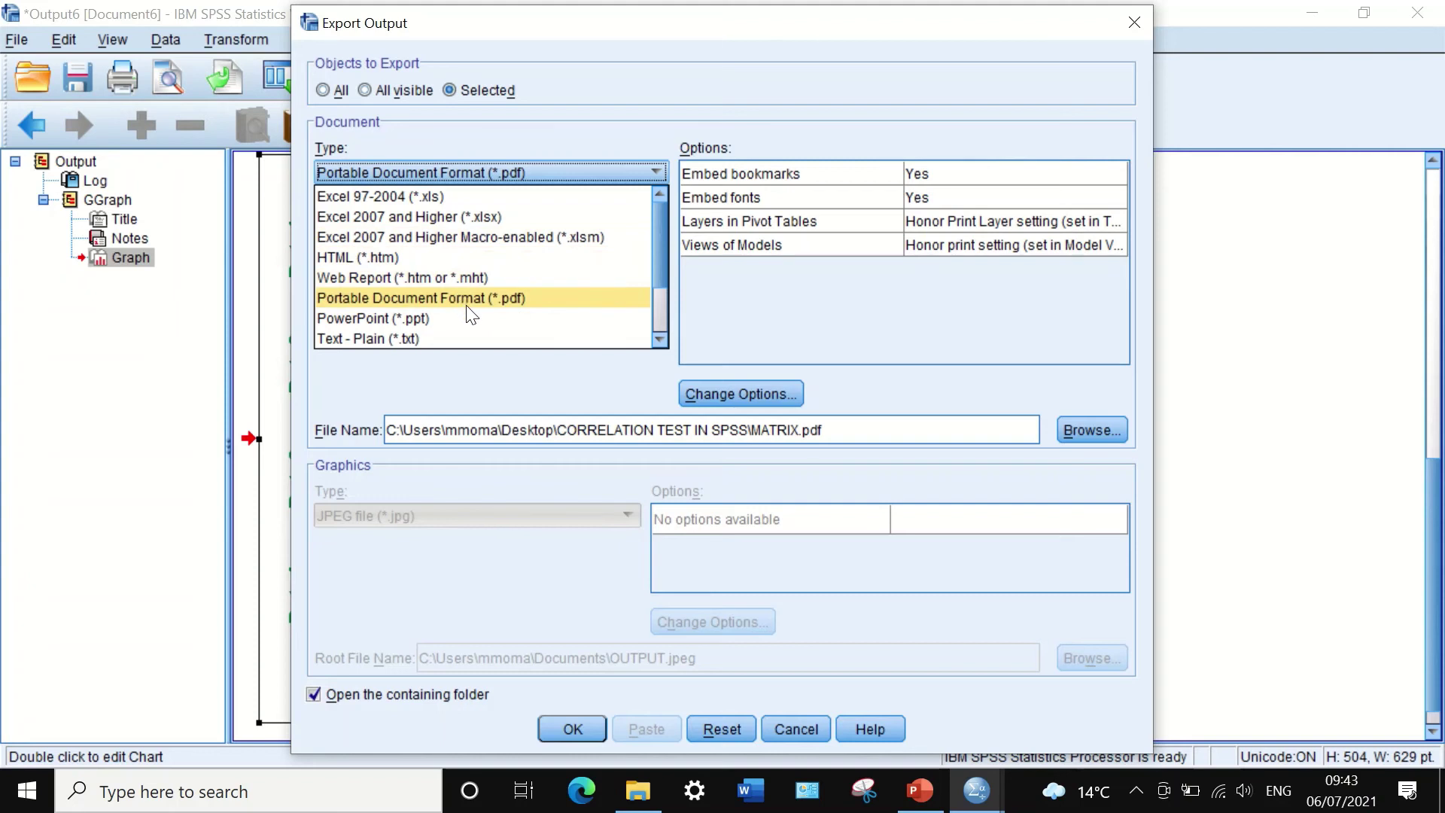
scroll(462, 327, down, 2)
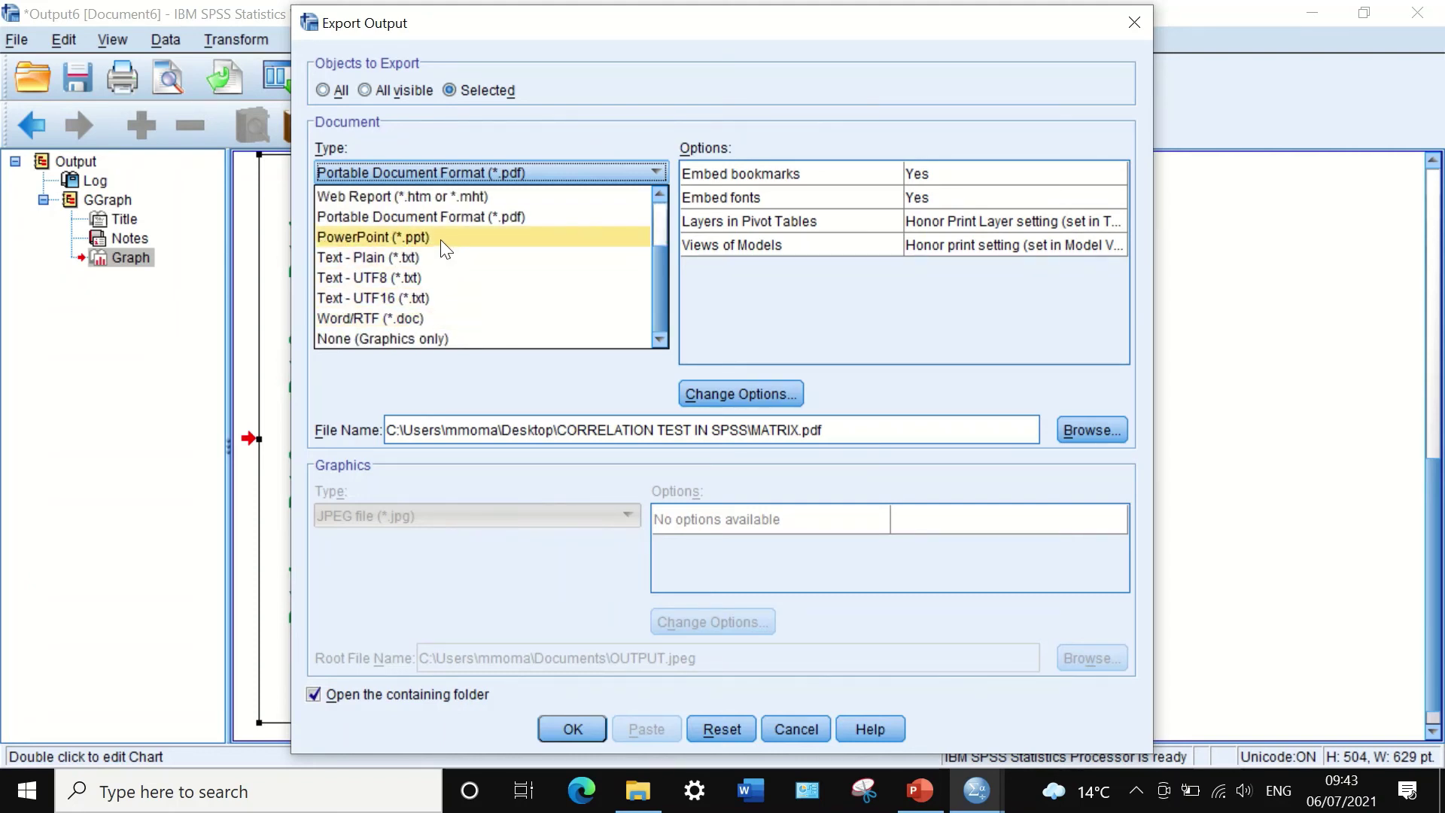
scroll(455, 246, up, 1)
click(475, 277)
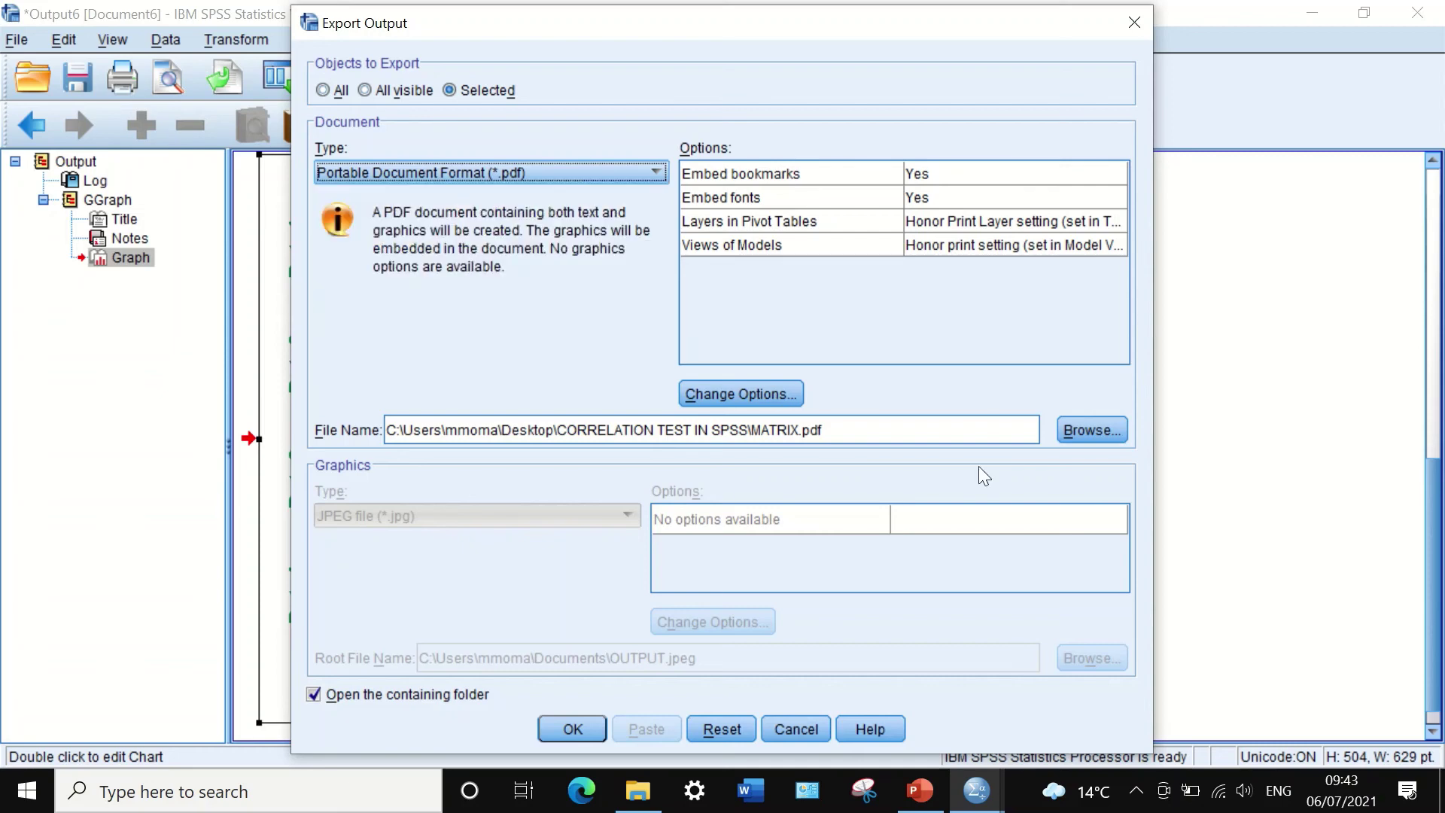
- Choose the CORRELATION TEST IN SPSS folder on the Desktop as the export location
click(1104, 432)
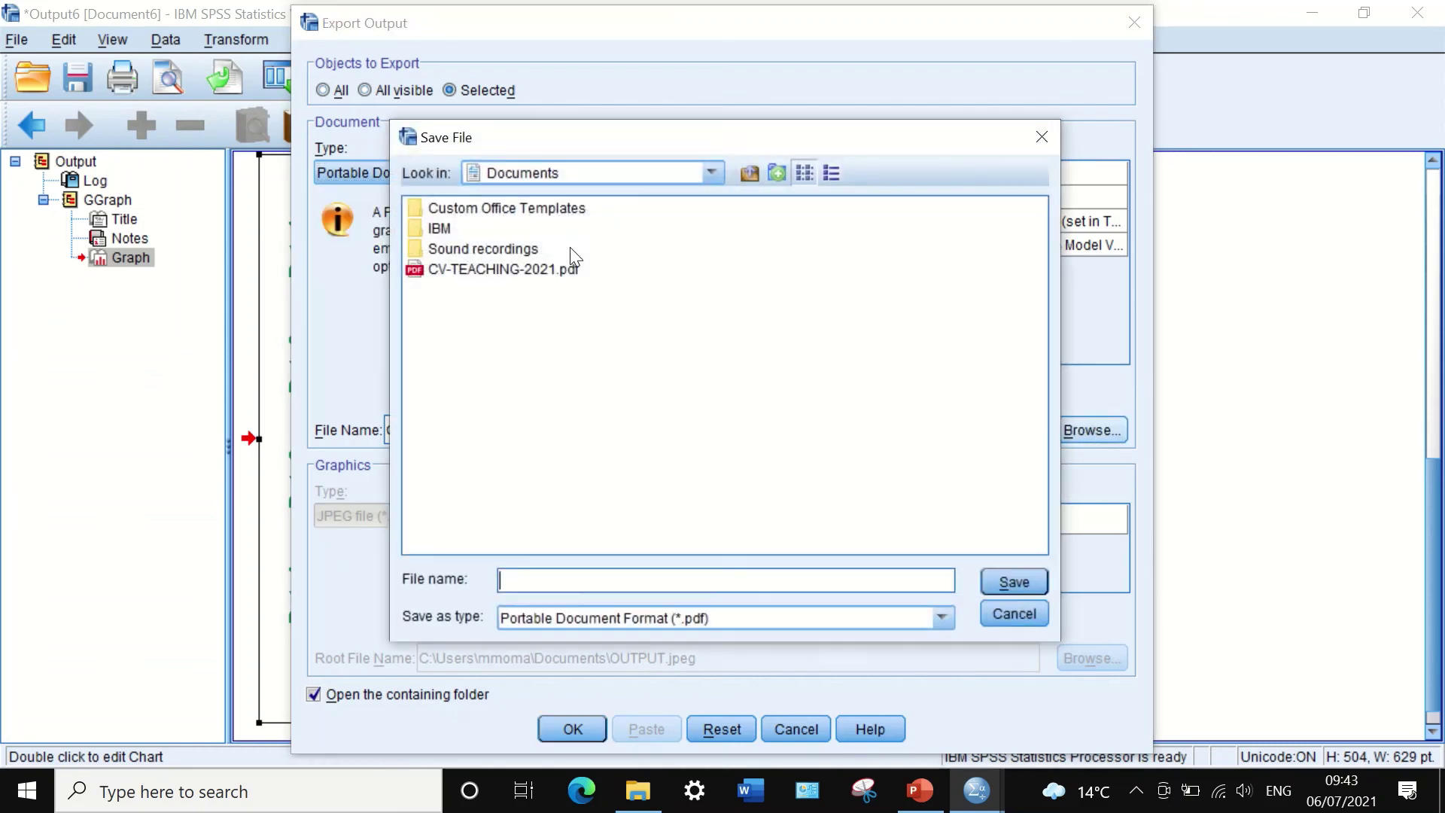
click(557, 173)
scroll(538, 220, up, 2)
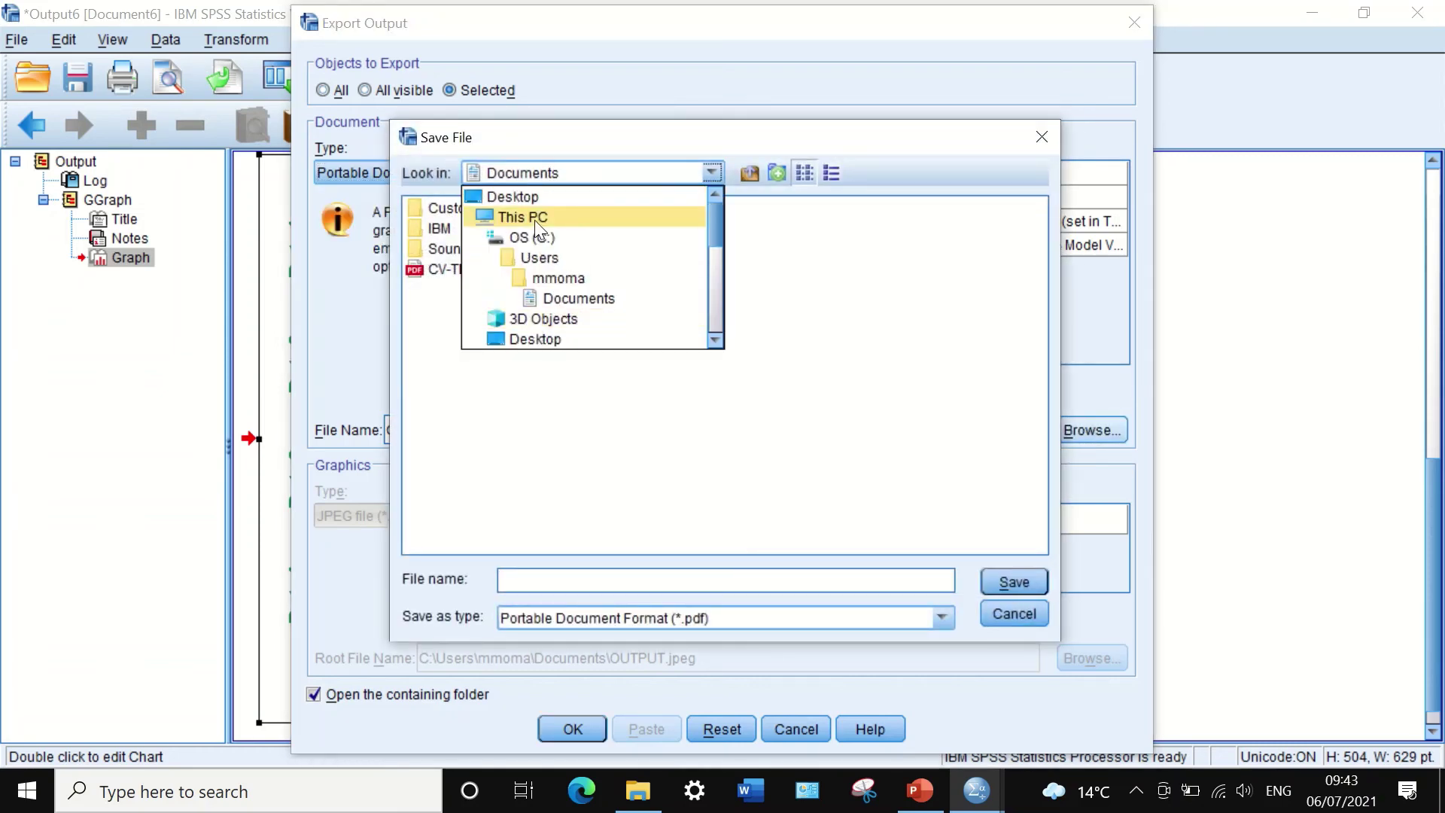
click(529, 198)
click(516, 289)
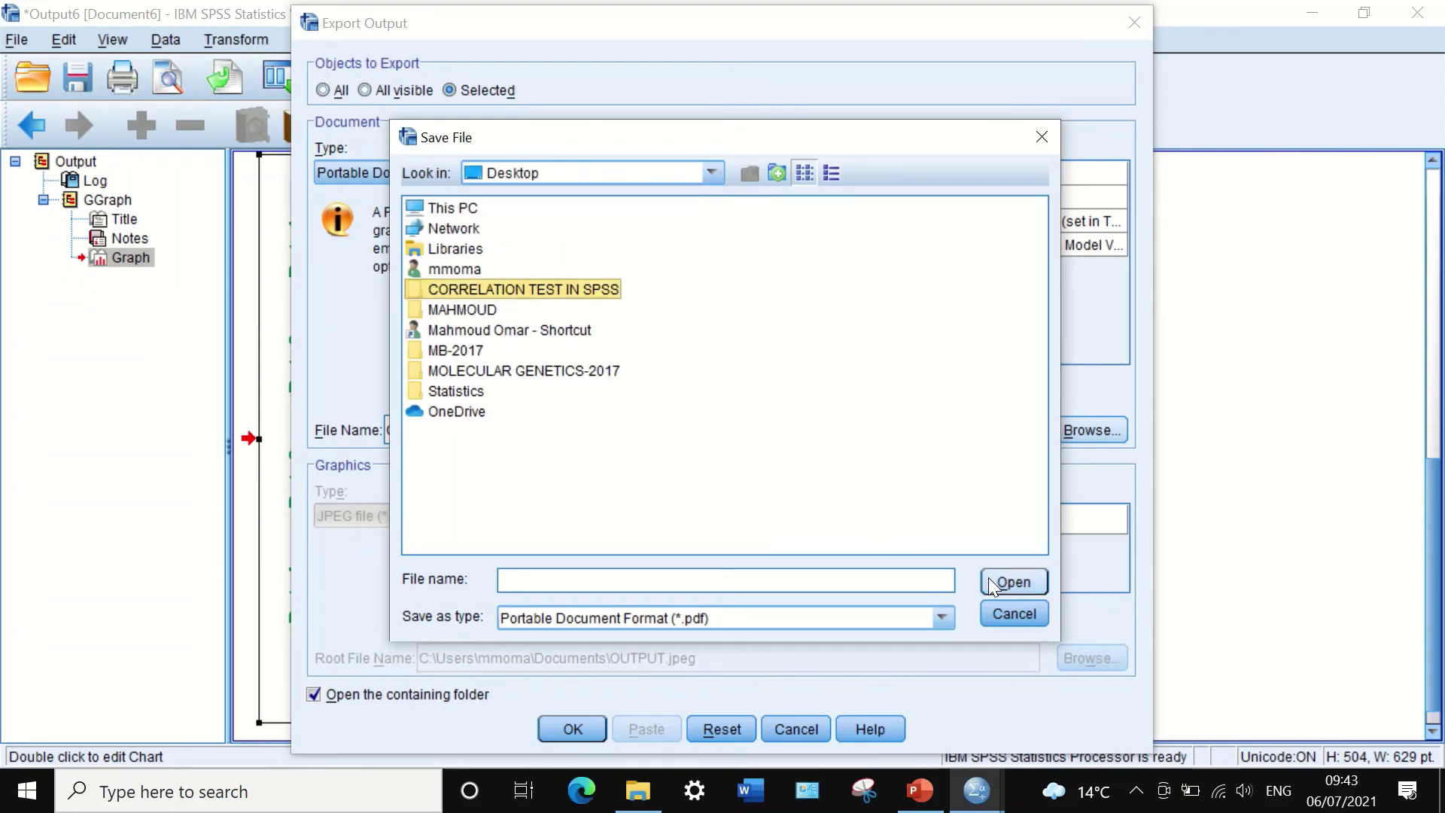
click(1017, 584)
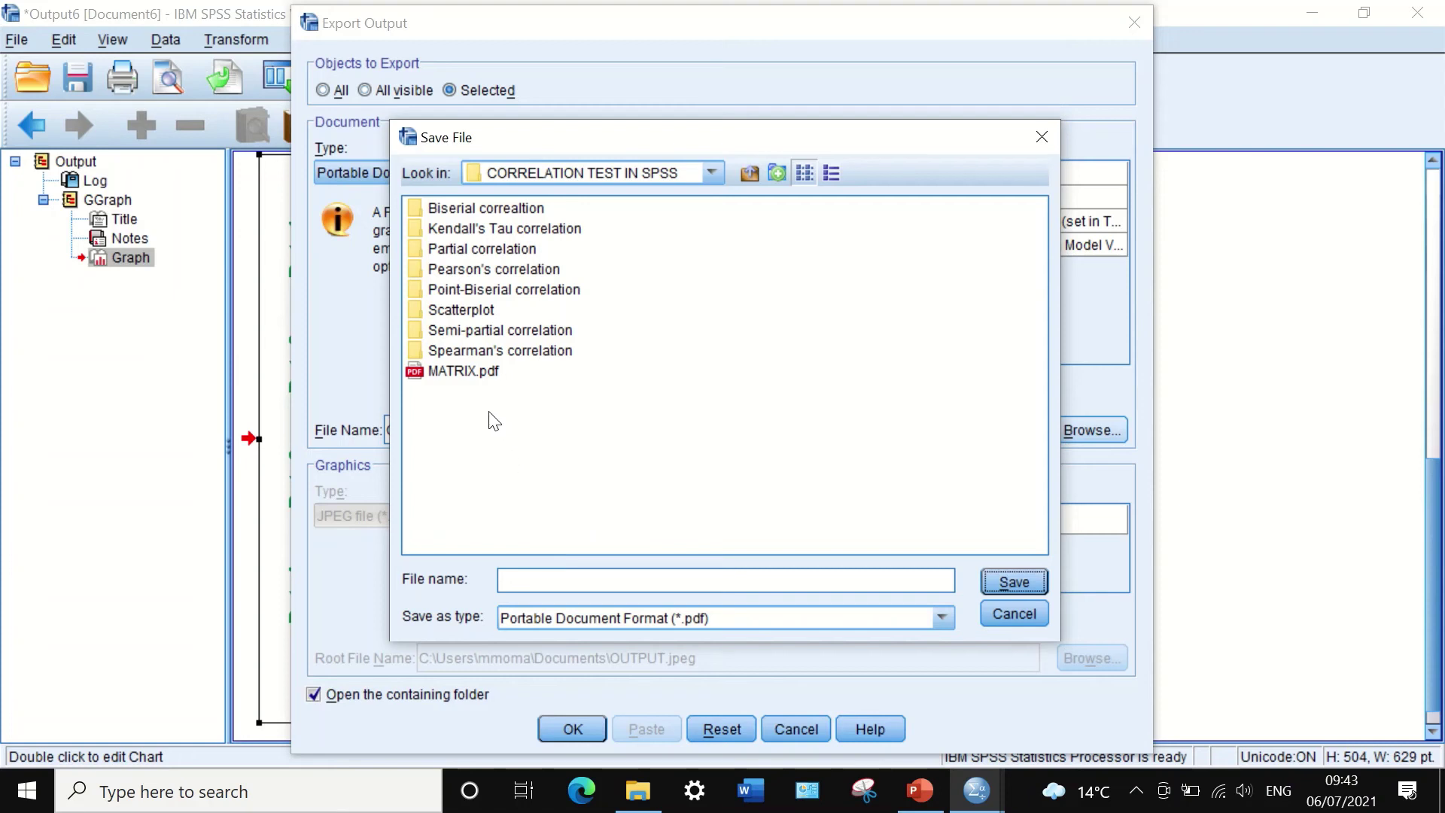
- Name the export file M-CORRELATION and export the graph to PDF with its containing folder opened
click(578, 580)
text(M)
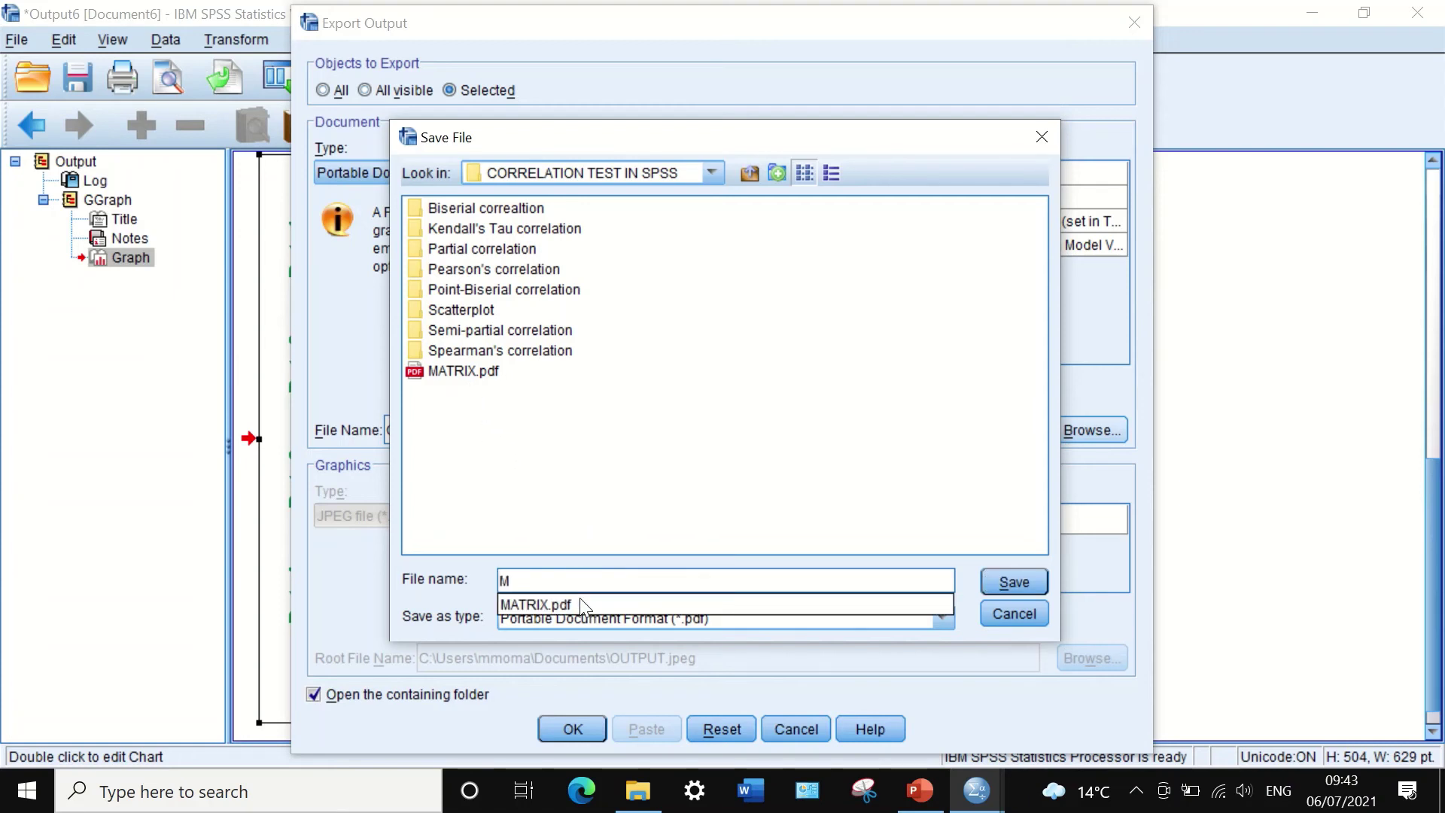
text(CORRELATION)
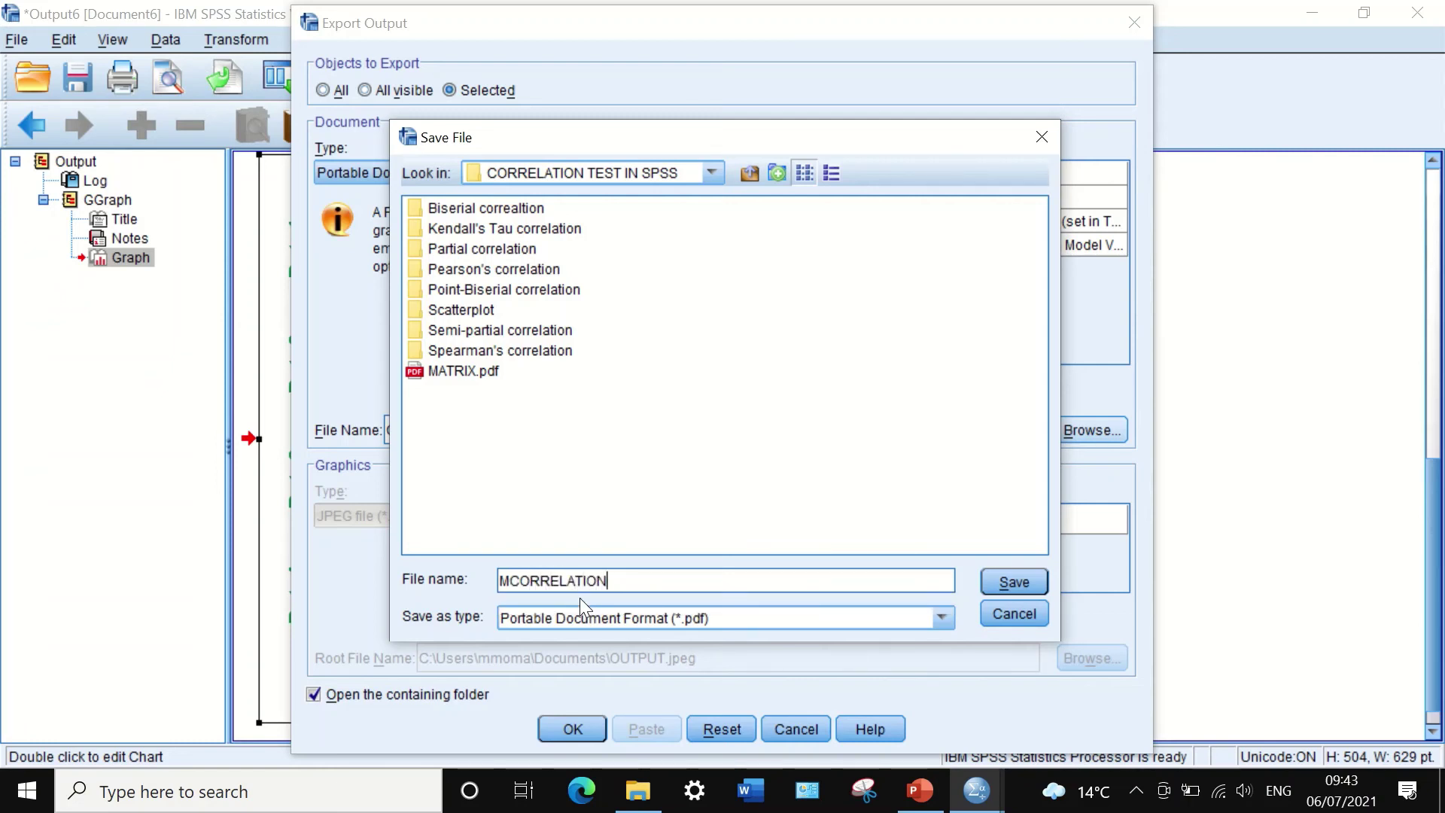
click(512, 579)
text(_)
click(1025, 583)
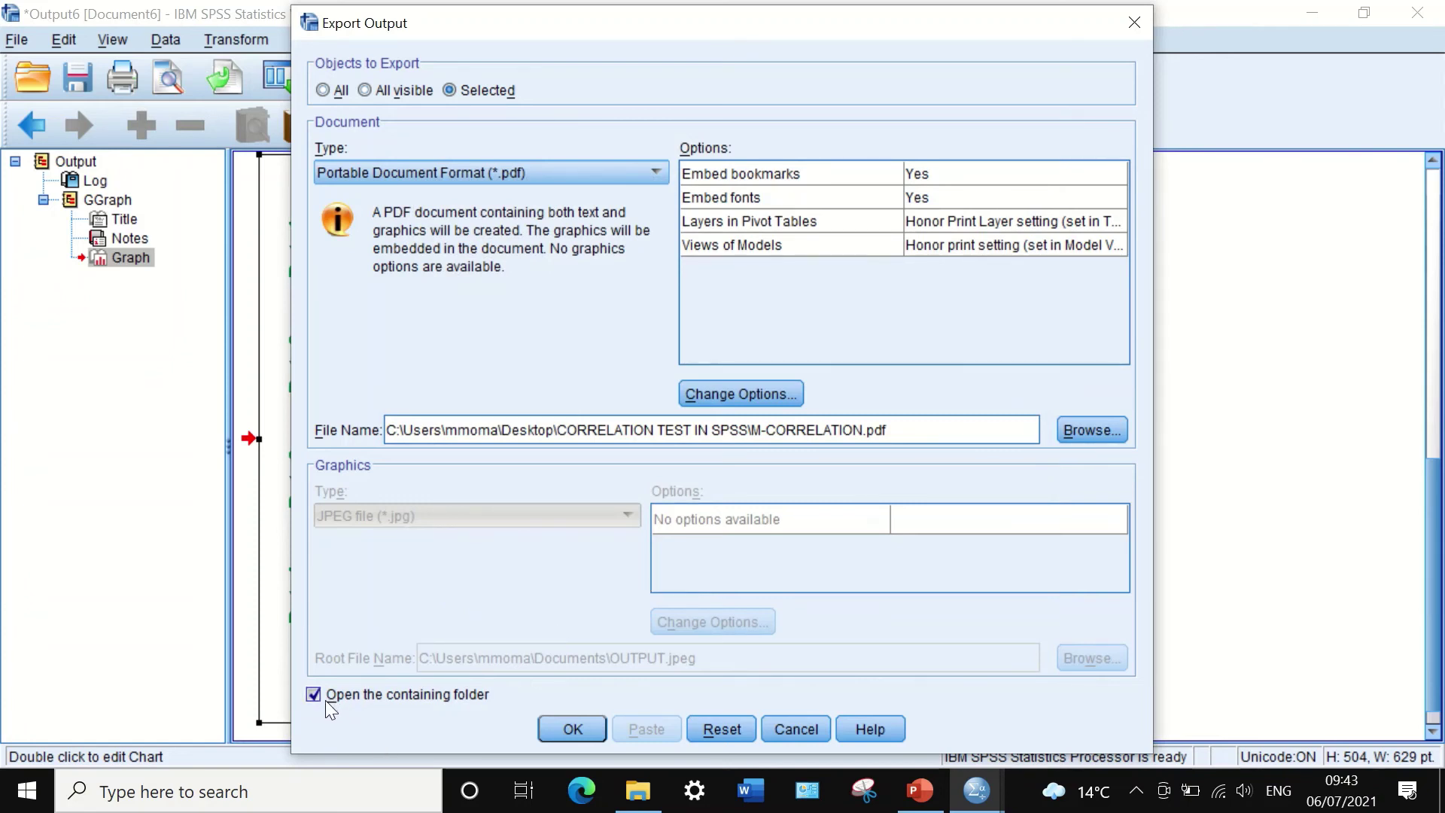
click(571, 730)
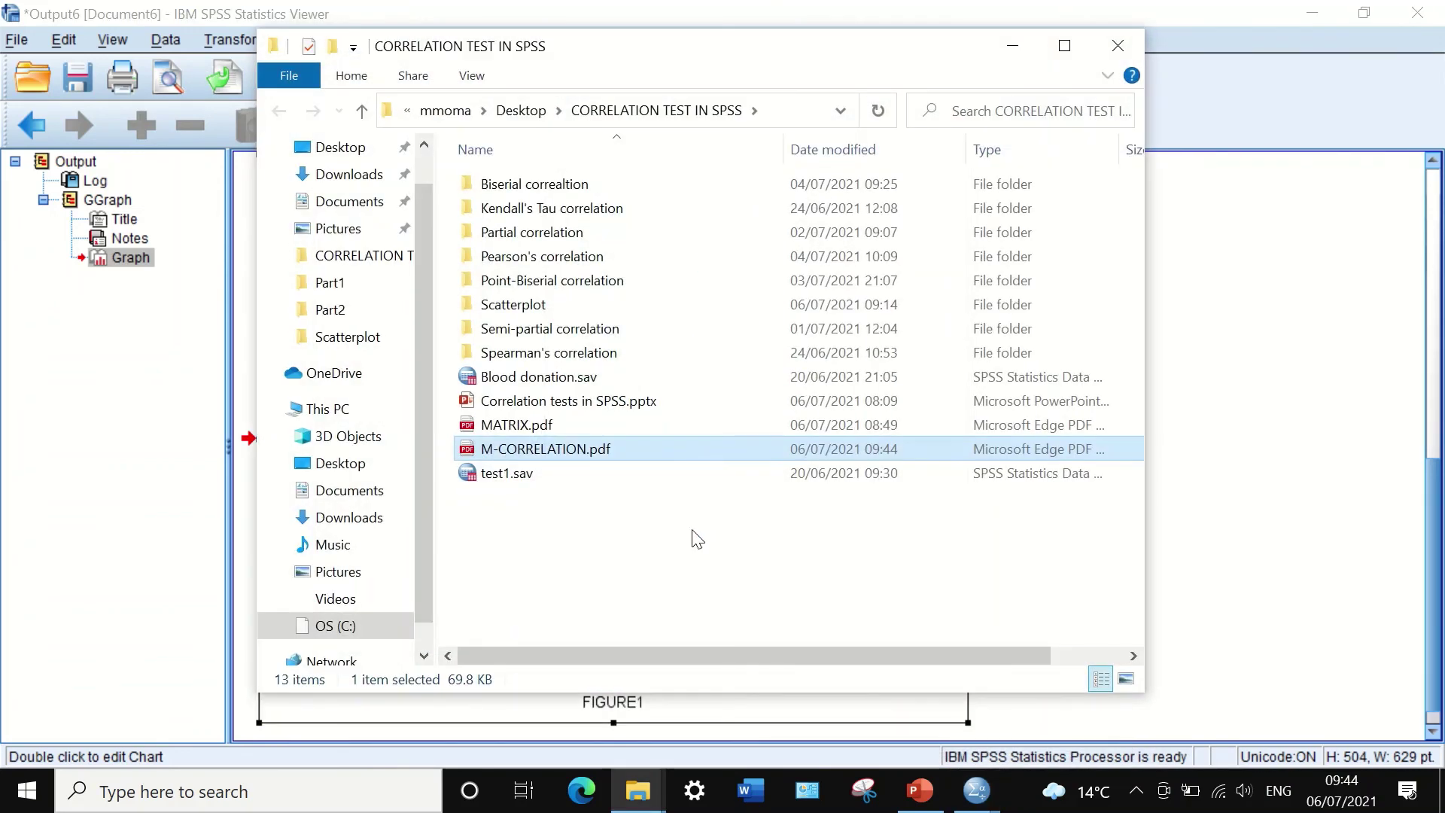
- Open the exported M-CORRELATION.pdf from the folder, examine the whole scatterplot matrix page, and close the PDF
double_click(493, 451)
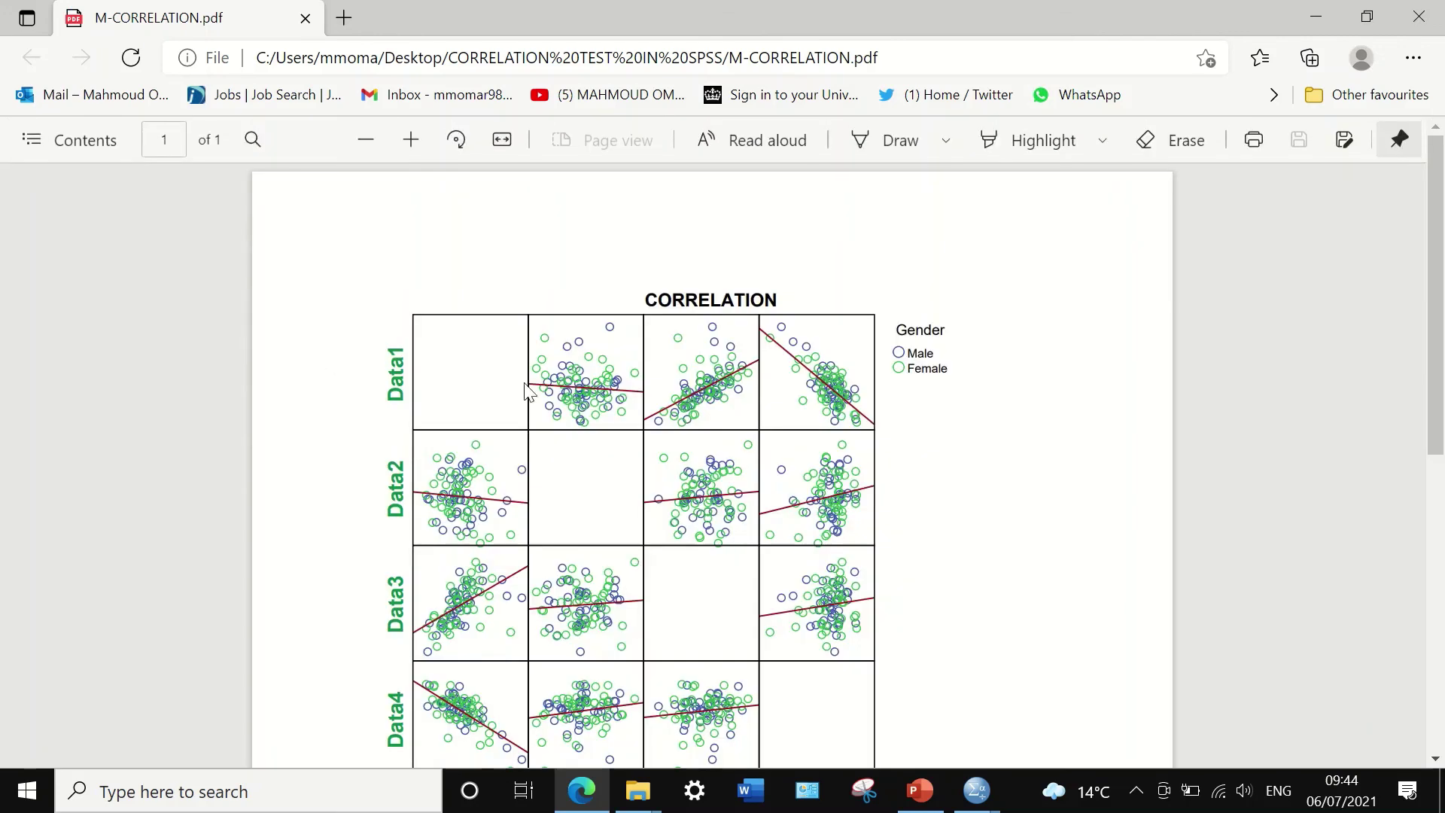
scroll(765, 365, down, 6)
scroll(767, 367, up, 5)
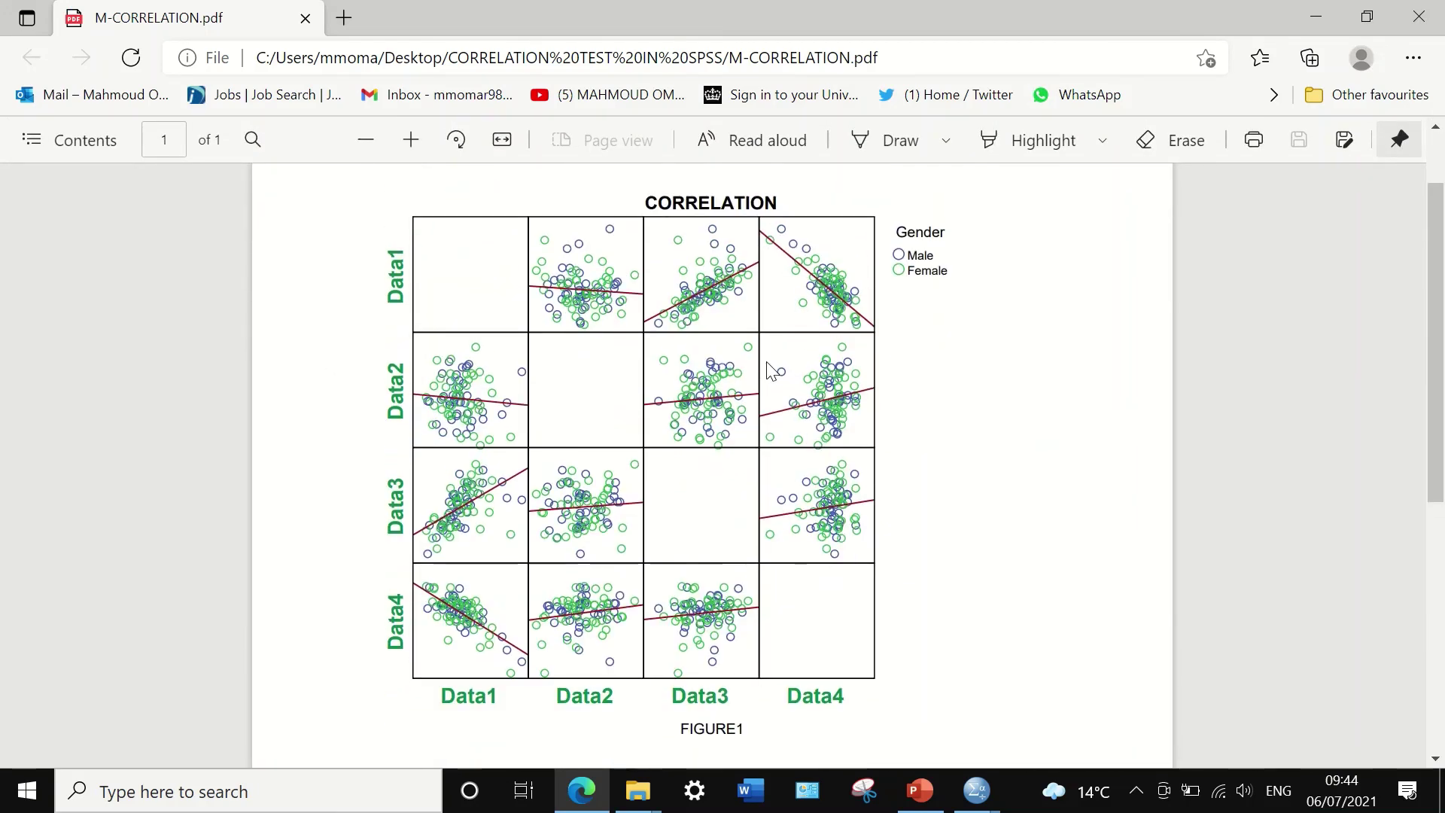
scroll(768, 367, up, 2)
scroll(771, 369, down, 1)
scroll(769, 369, down, 2)
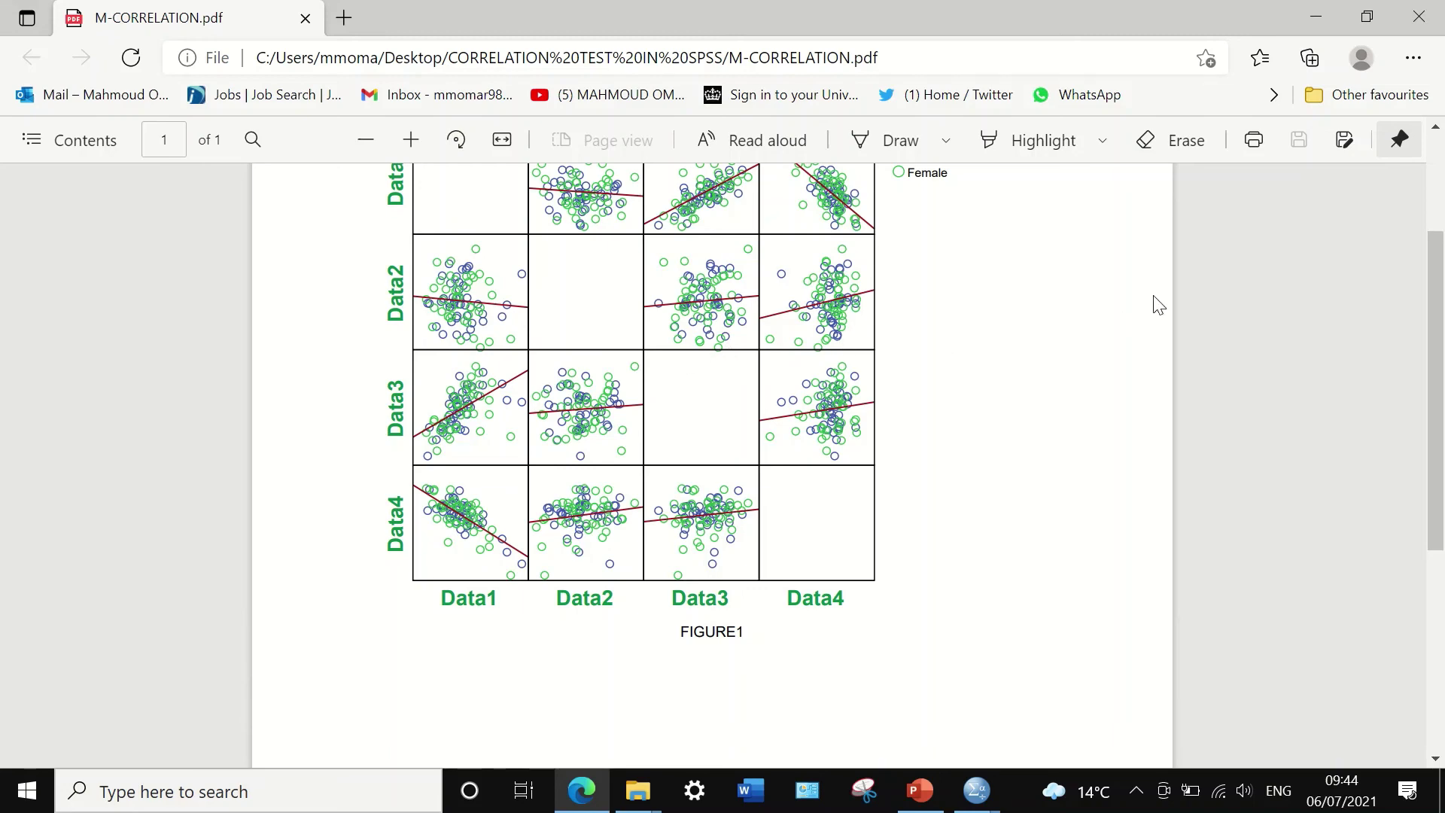
click(1403, 9)
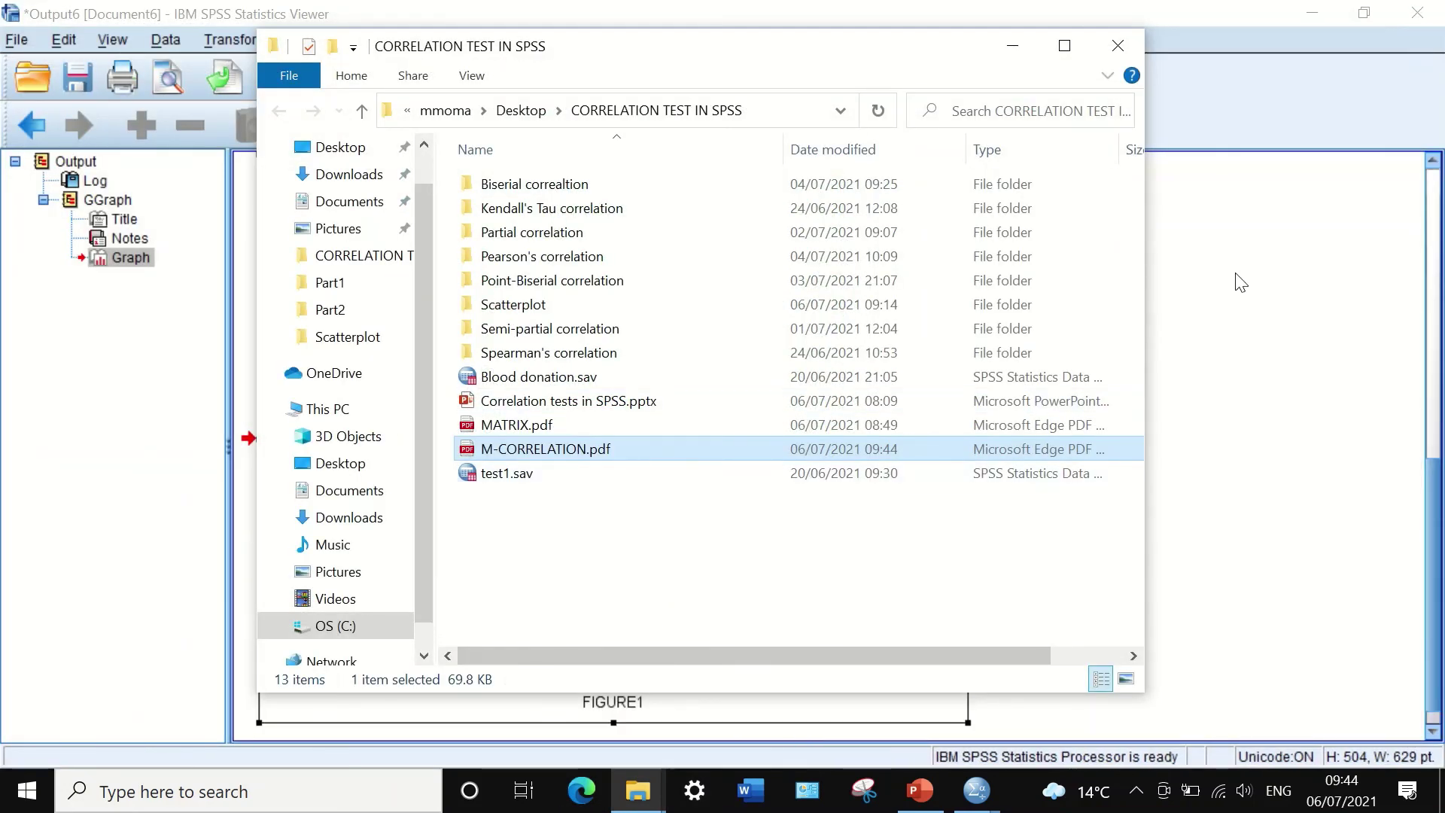
- Switch back to the SPSS output viewer and copy the scatterplot matrix with Copy Special, adding Image (JPG, PNG) to the copied formats
click(1174, 386)
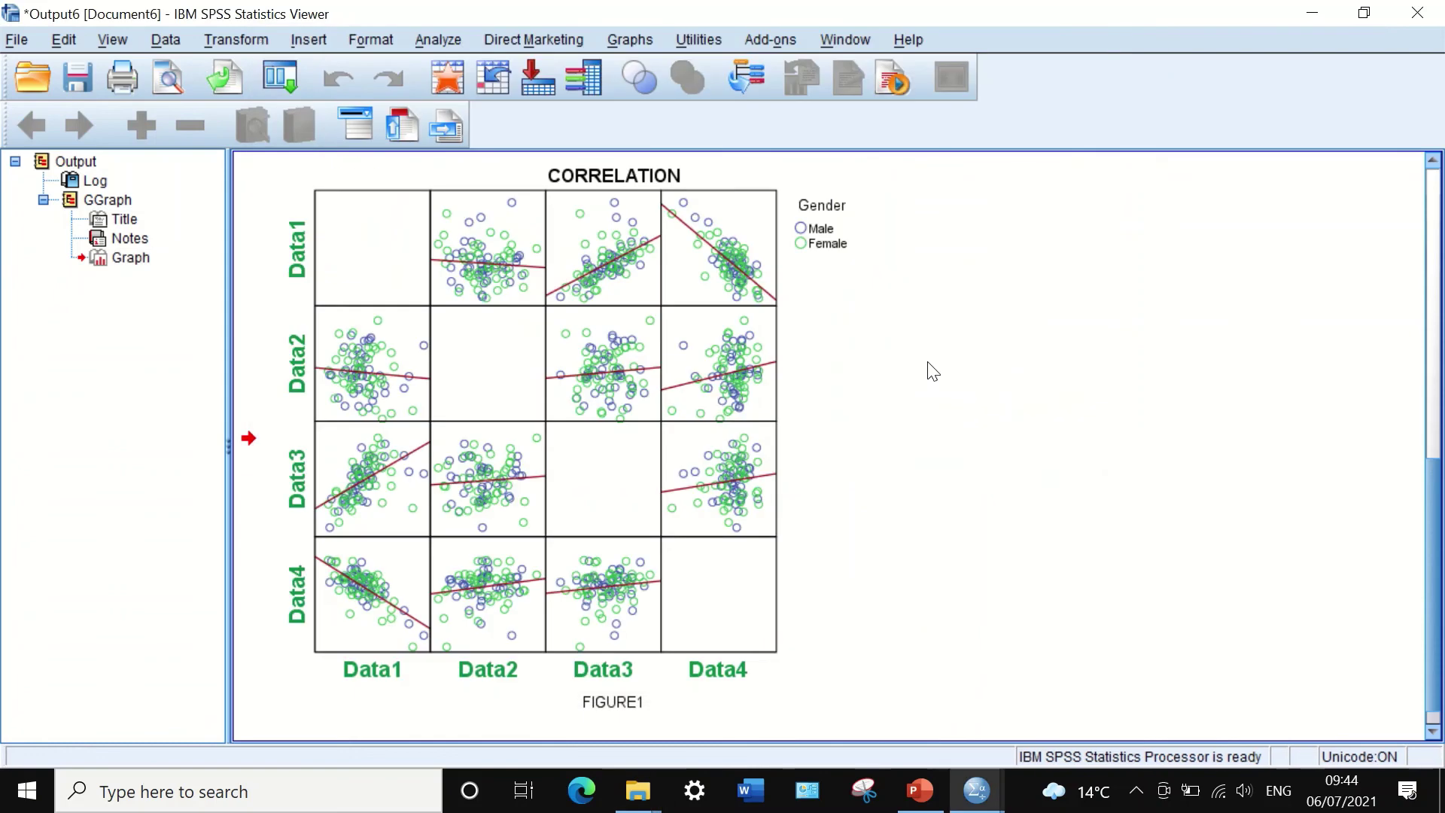
click(511, 379)
right_click(511, 379)
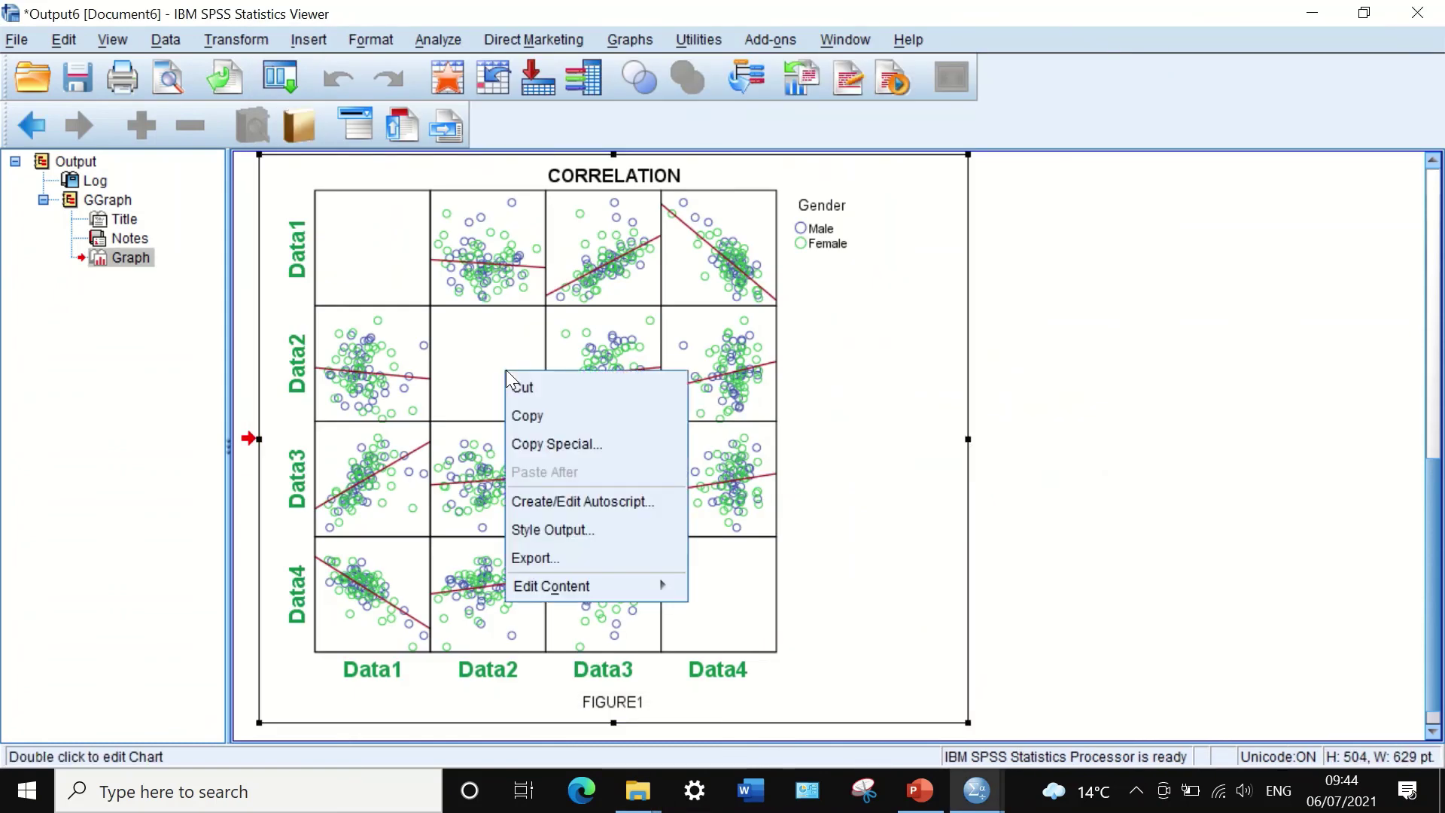
click(547, 445)
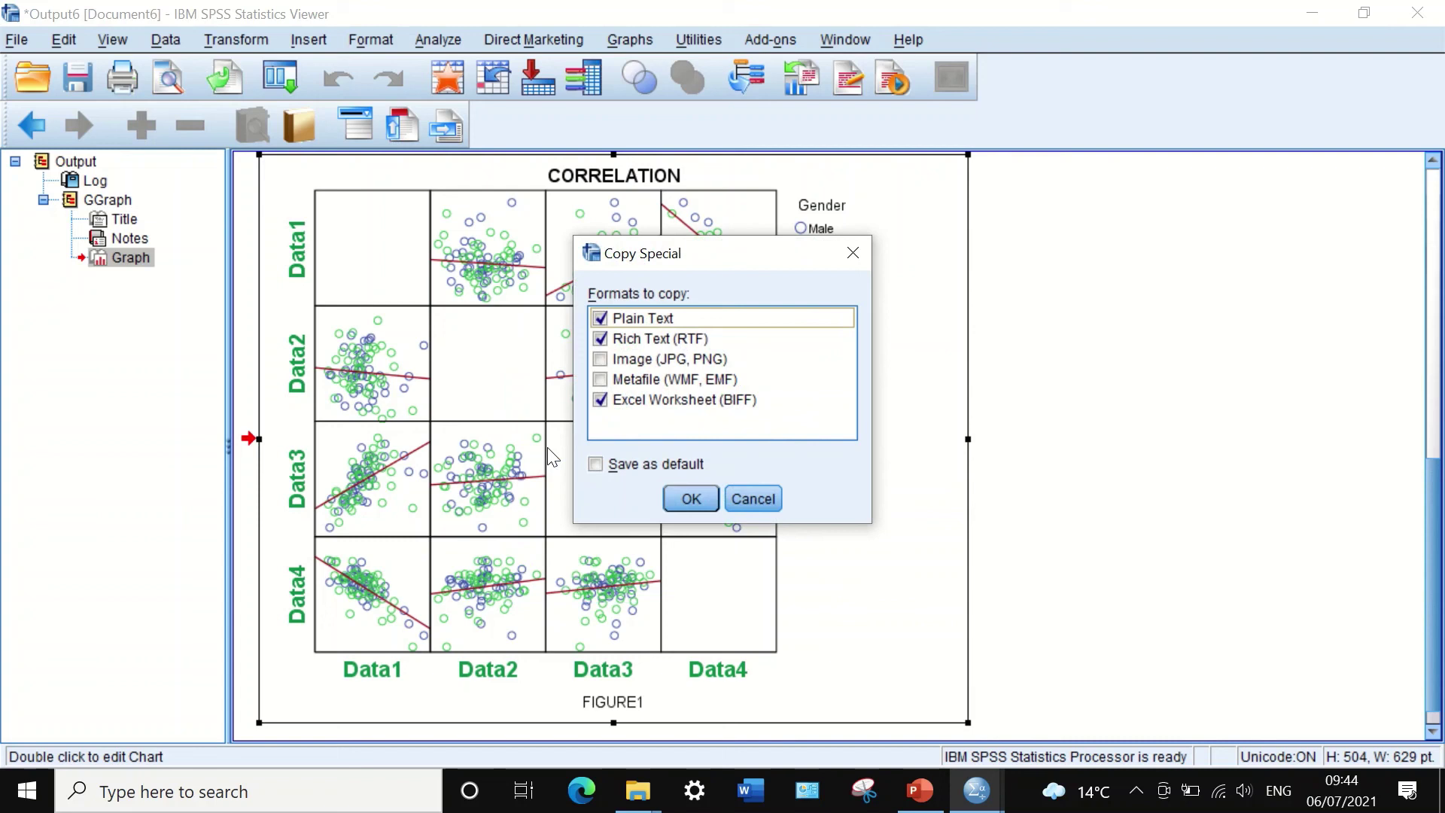
click(605, 356)
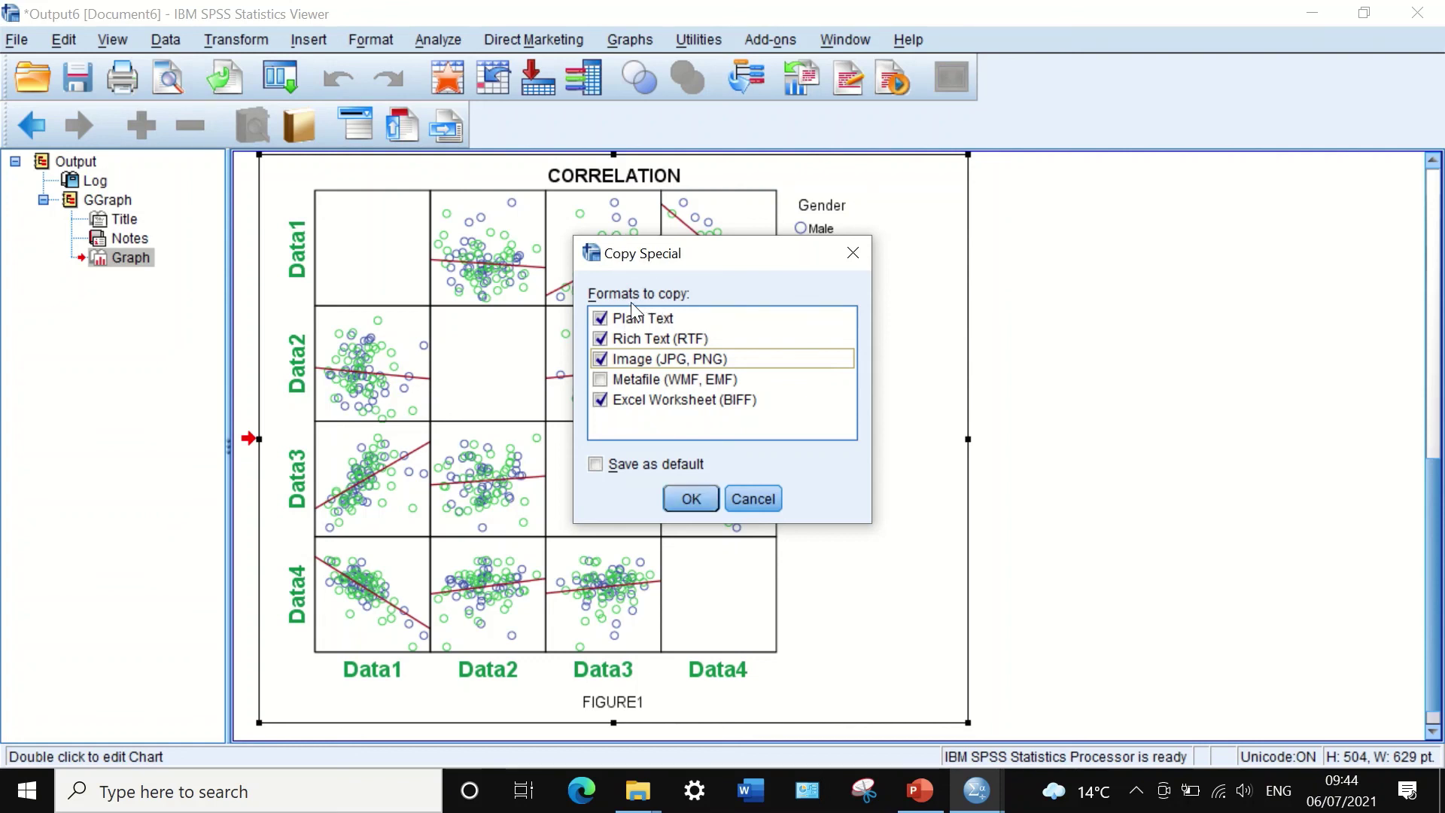
click(691, 499)
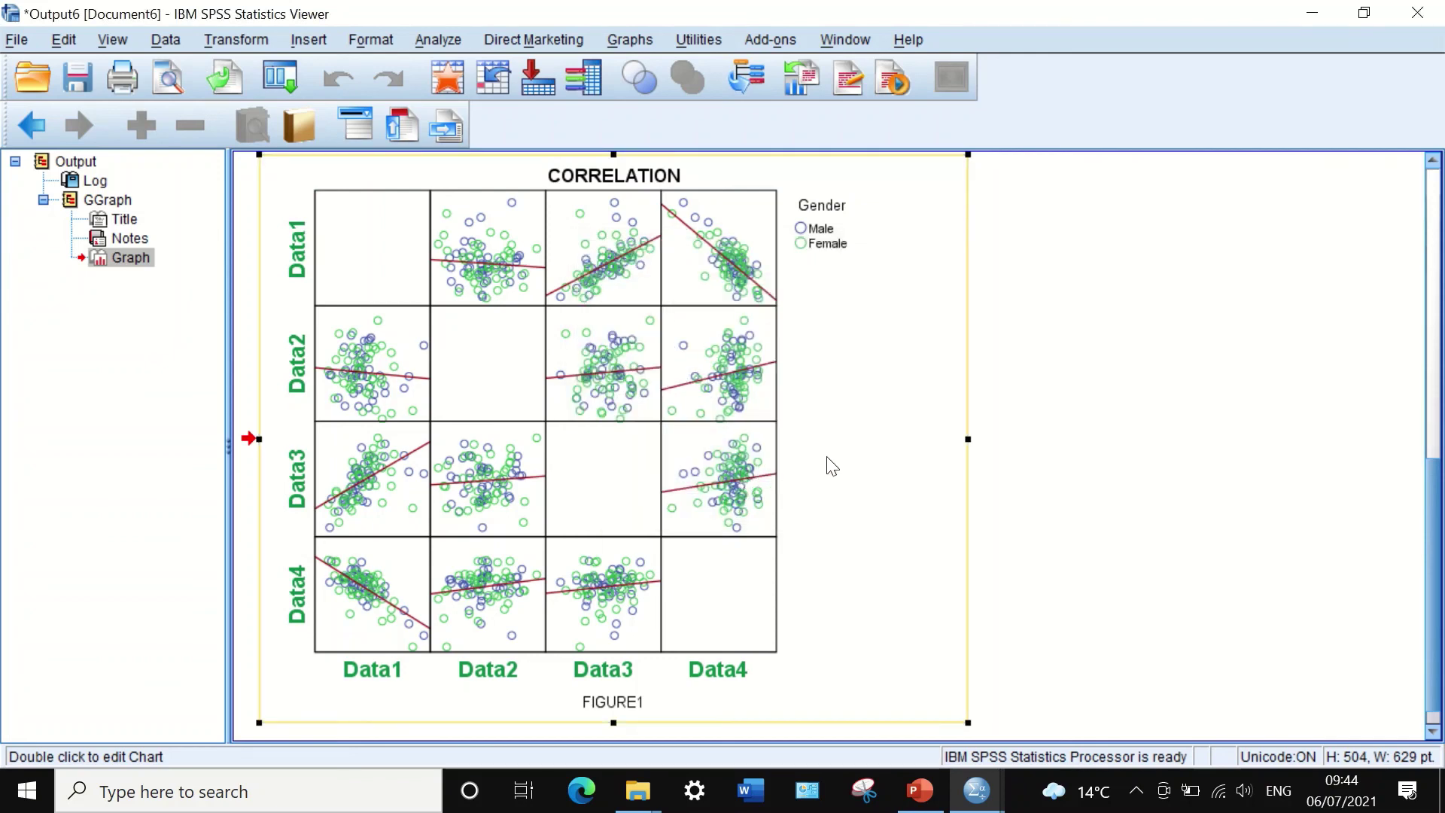
- Switch to the Correlation tests in SPSS.pptx presentation in PowerPoint and select the title text box on the Matrix Scatterplot slide
click(917, 804)
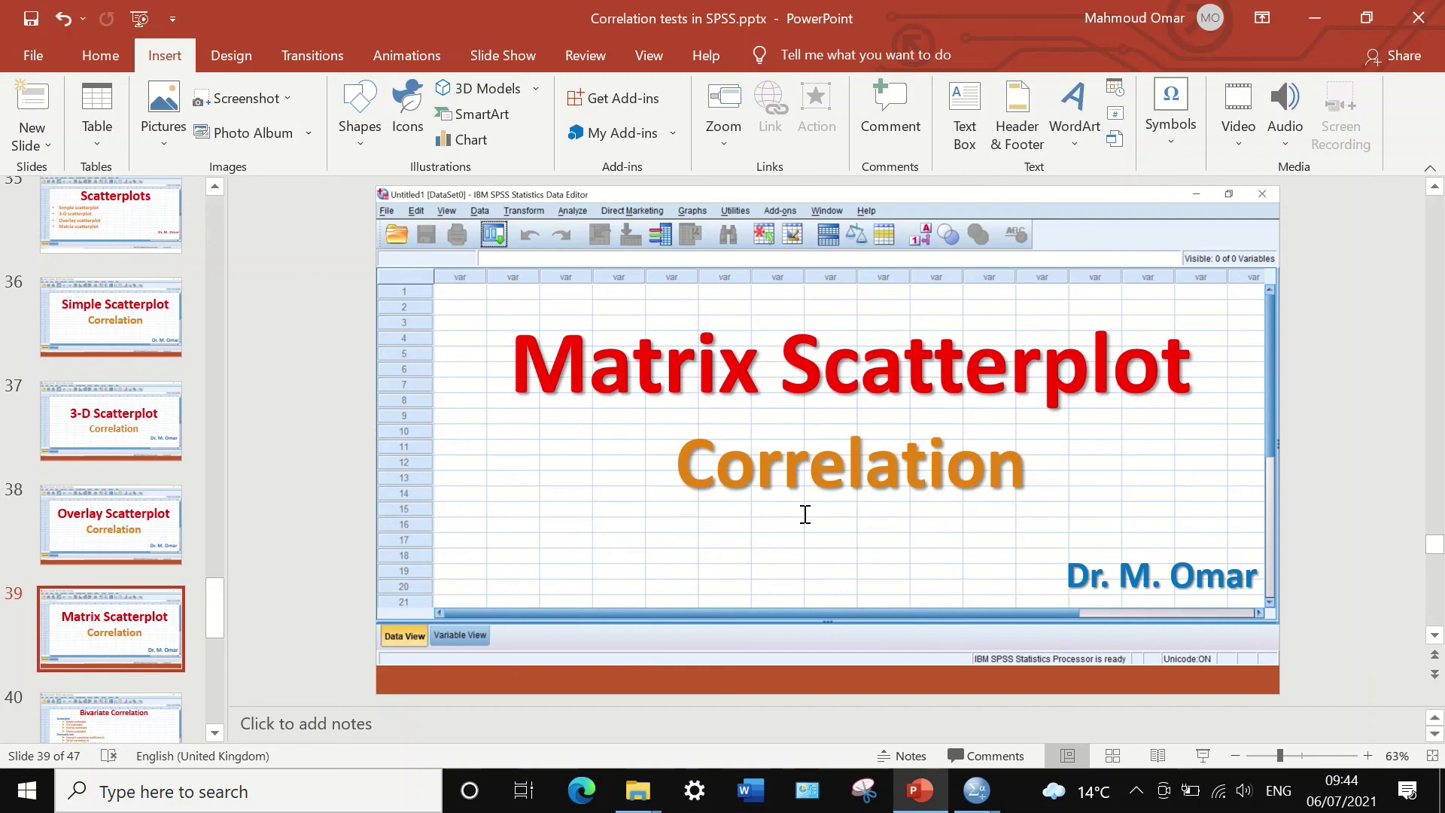
click(805, 514)
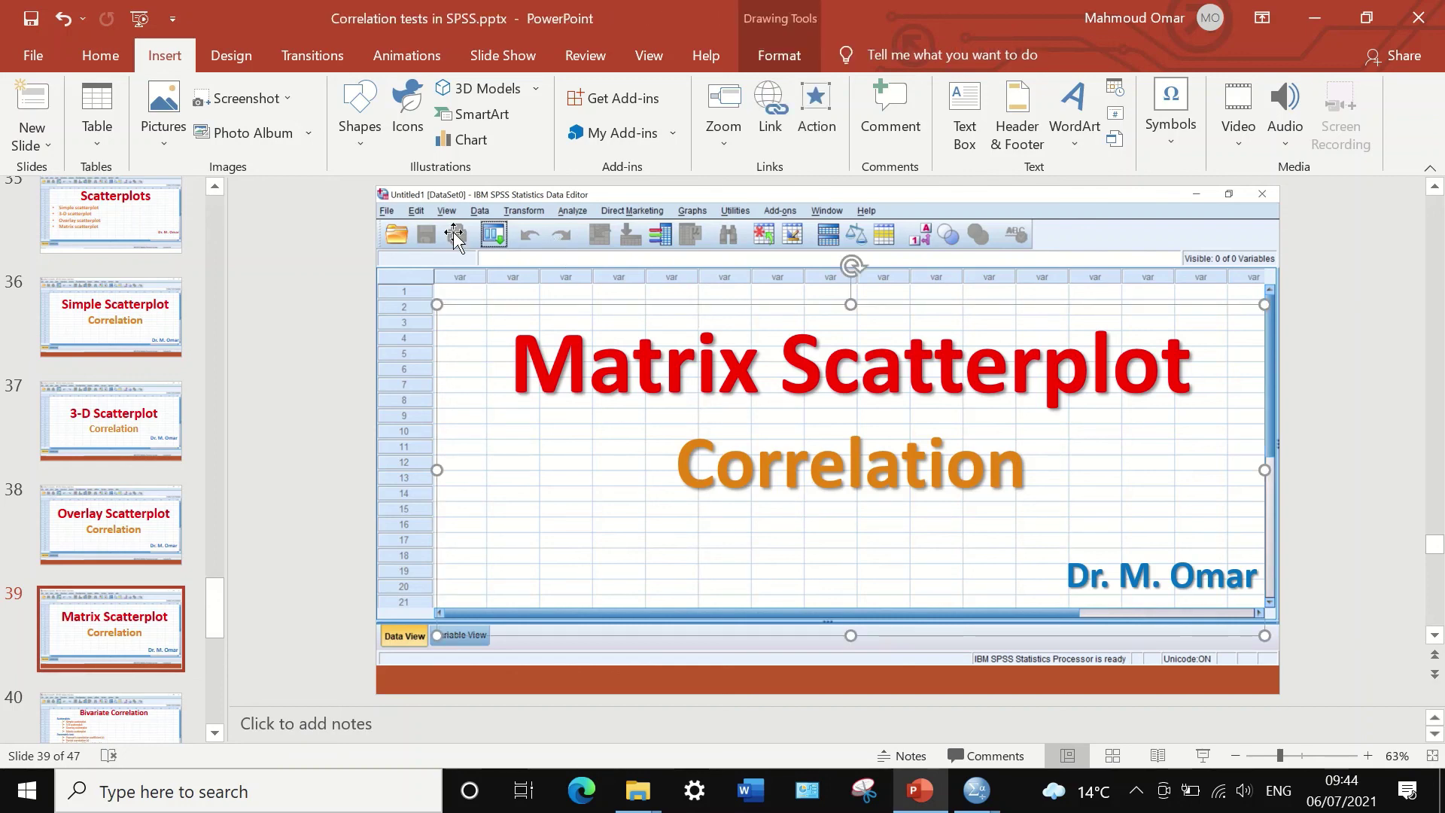